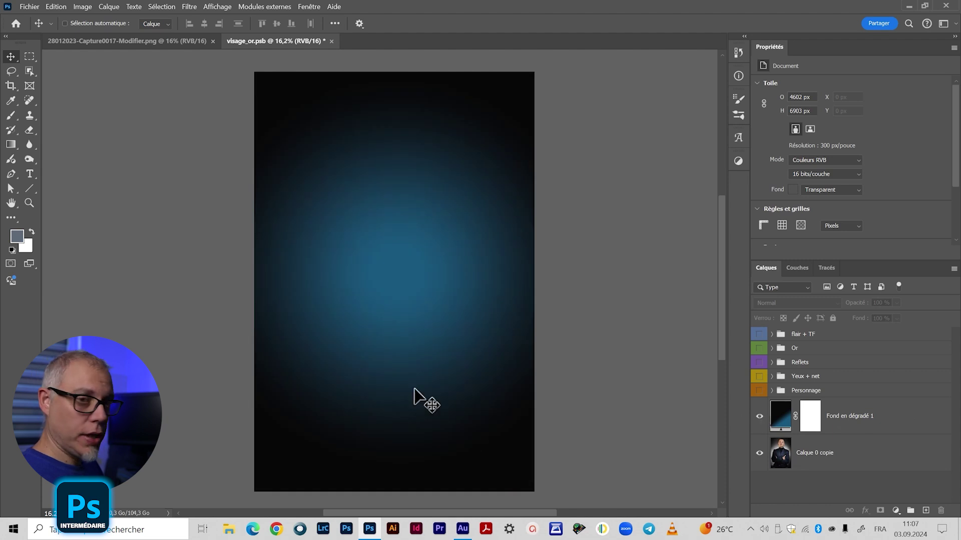
# - Show the Personnage and Yeux + net groups in the visage_or.psb document
pyautogui.click(759, 390)
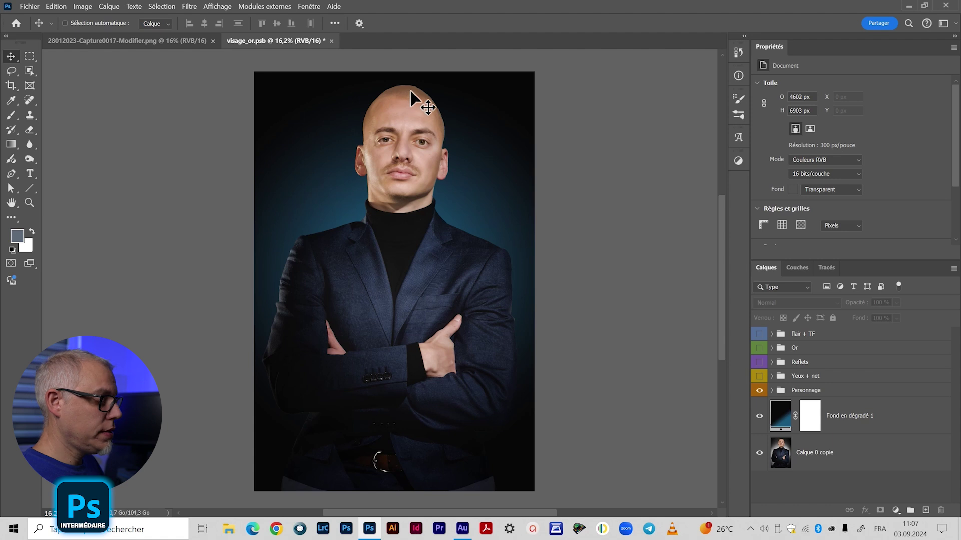
pyautogui.click(759, 376)
pyautogui.press('z')
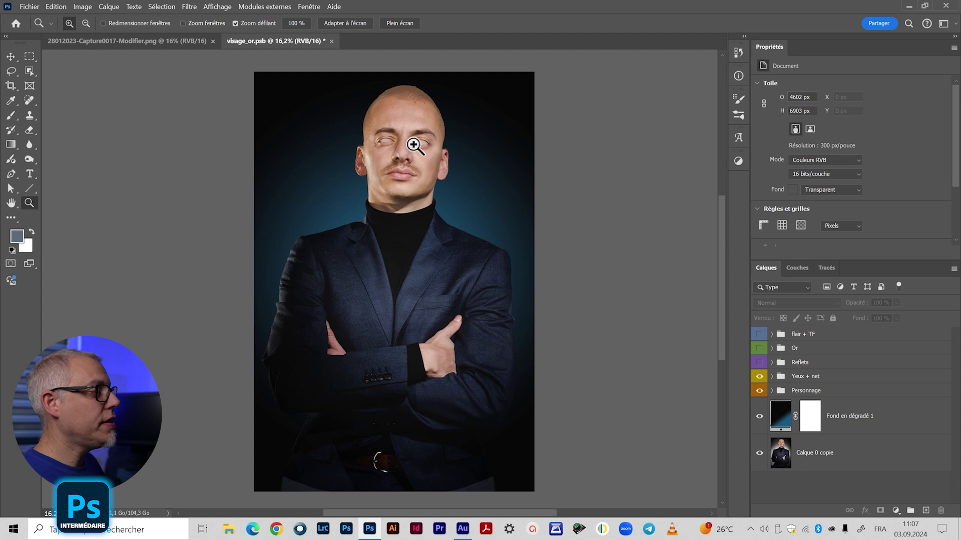
pyautogui.moveTo(429, 151); pyautogui.dragTo(443, 222)
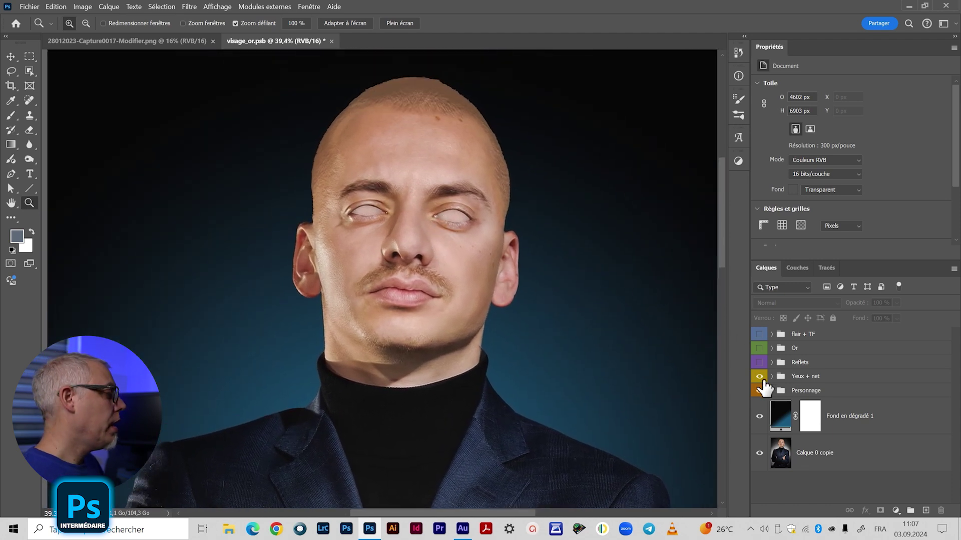
# - Compare the face with and without the Yeux + net group, leaving the group visible
pyautogui.click(759, 377)
pyautogui.click(759, 377)
pyautogui.click(759, 377)
pyautogui.click(759, 376)
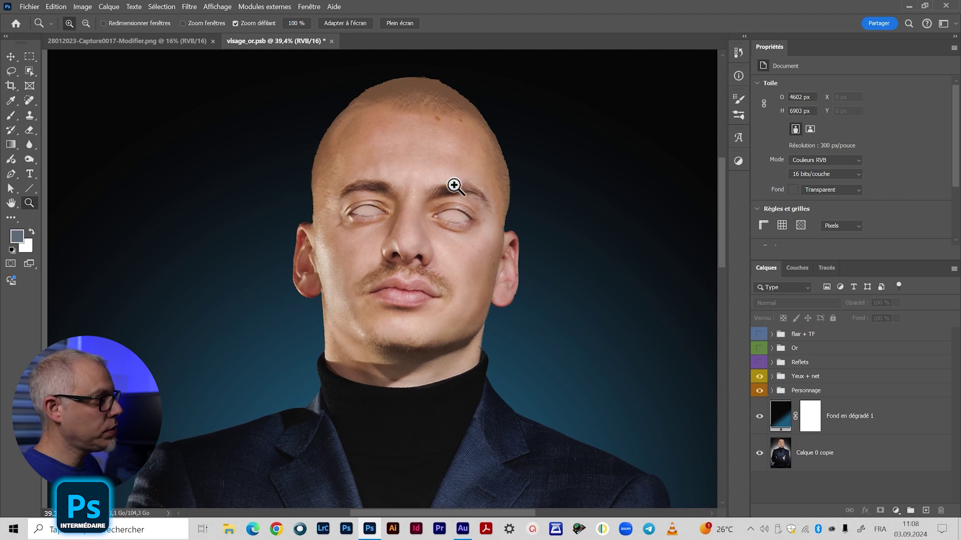
pyautogui.moveTo(403, 360)
pyautogui.mouseDown()
pyautogui.moveTo(399, 302)
pyautogui.moveTo(395, 364)
pyautogui.mouseUp()
pyautogui.scroll(-3, 398, 349)
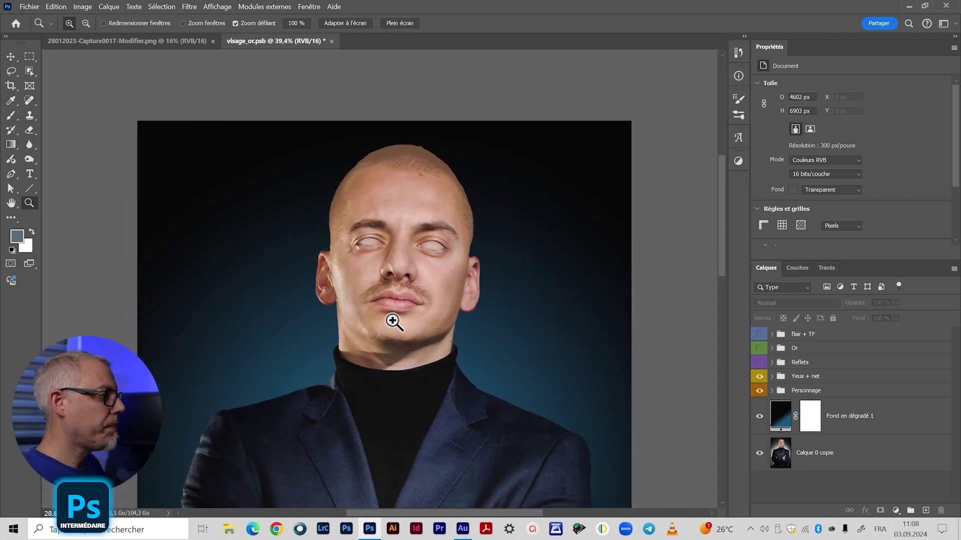
# - Show the Reflets group and inspect the metallic reflections on the face
pyautogui.click(759, 363)
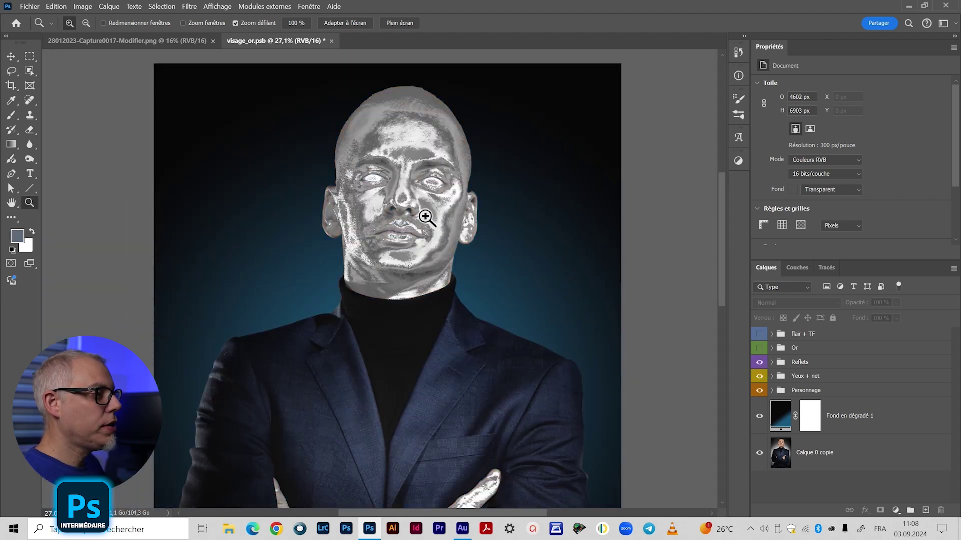
pyautogui.scroll(3, 425, 205)
pyautogui.moveTo(423, 203); pyautogui.dragTo(422, 228)
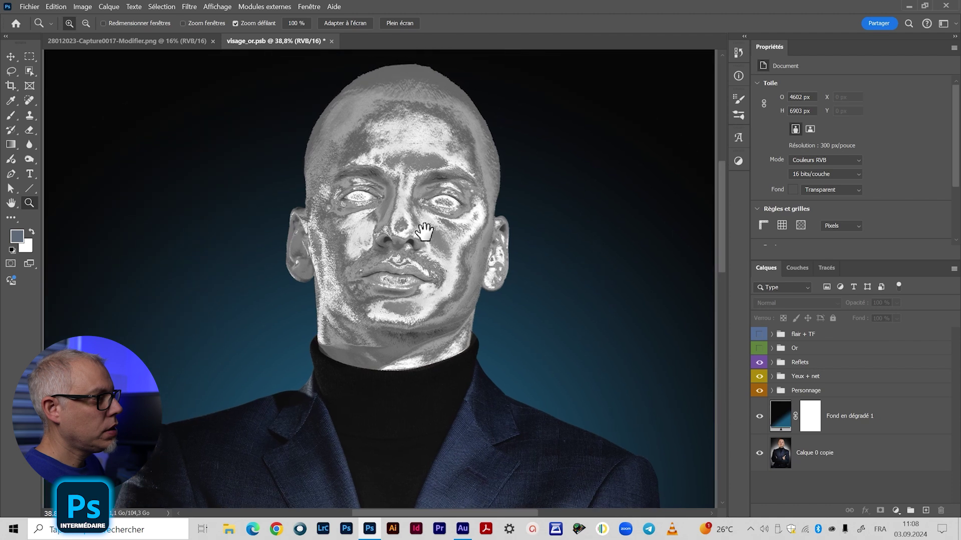
pyautogui.scroll(-3, 407, 236)
pyautogui.scroll(4, 434, 240)
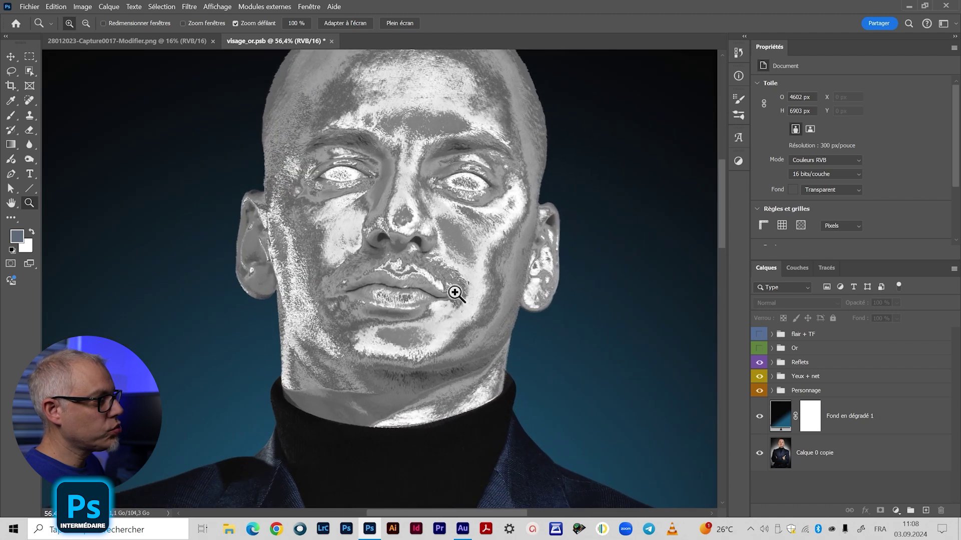
pyautogui.scroll(-3, 400, 347)
pyautogui.moveTo(401, 348); pyautogui.dragTo(414, 296)
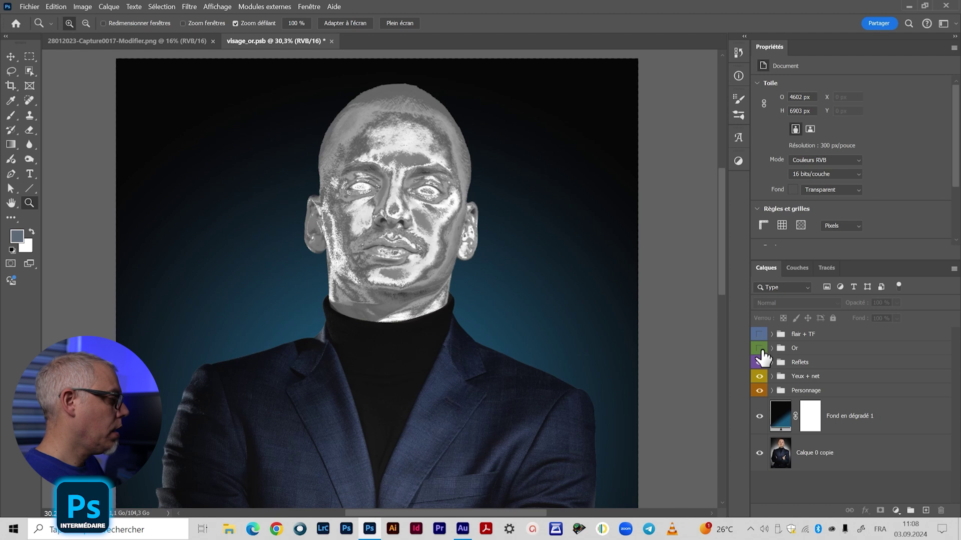
# - Show the Or and flair + TF groups to complete the gold look, and save the document
pyautogui.click(761, 349)
pyautogui.moveTo(402, 192); pyautogui.dragTo(408, 193)
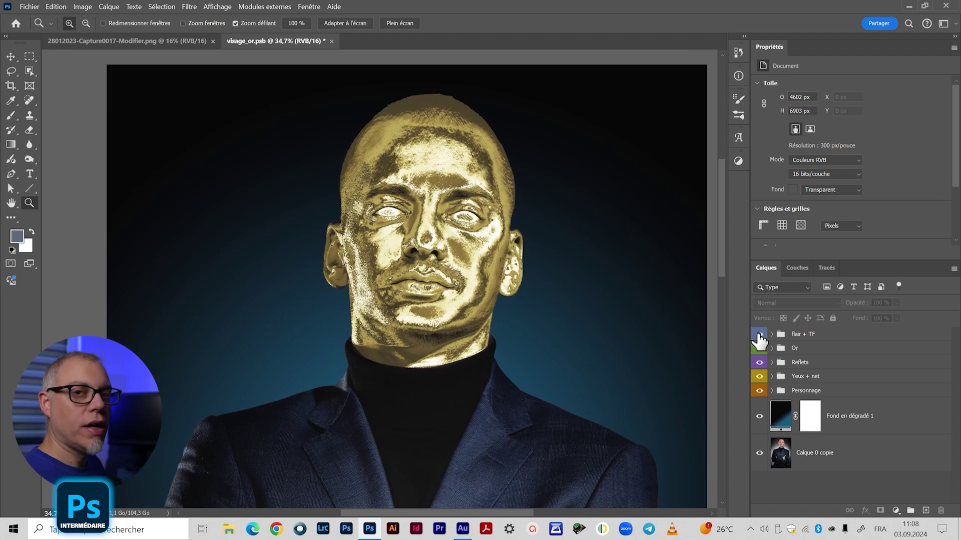
pyautogui.click(760, 335)
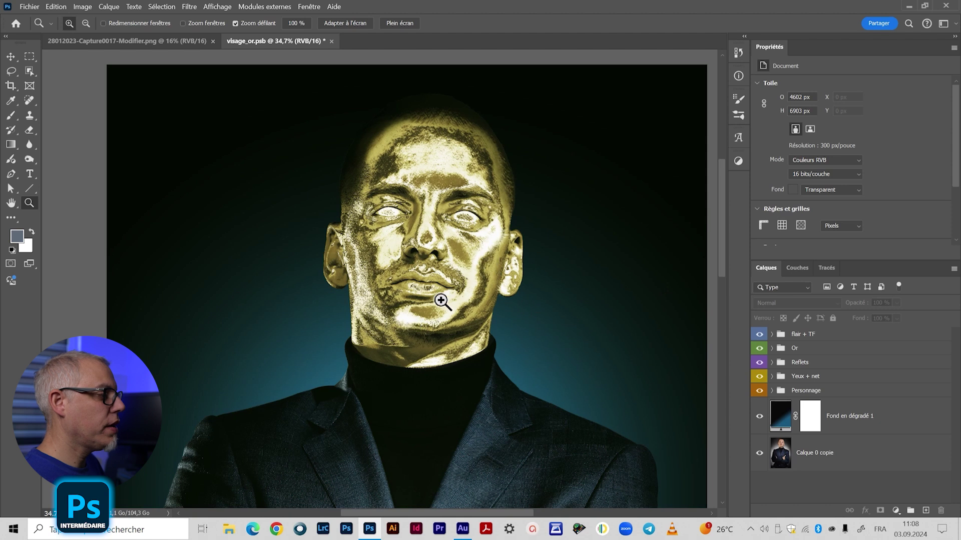
pyautogui.scroll(-5, 420, 281)
pyautogui.moveTo(444, 364); pyautogui.dragTo(410, 266)
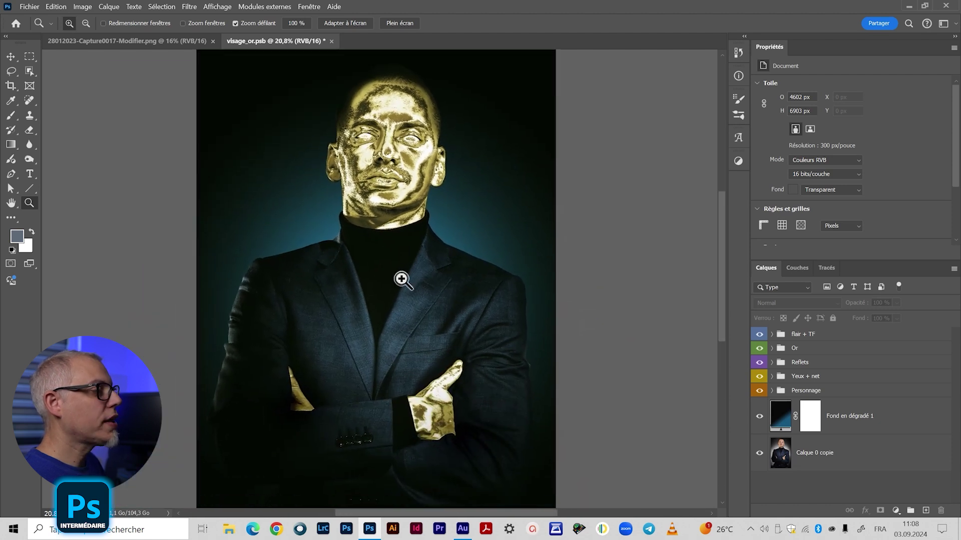
pyautogui.scroll(-1, 402, 279)
pyautogui.moveTo(407, 322); pyautogui.dragTo(425, 300)
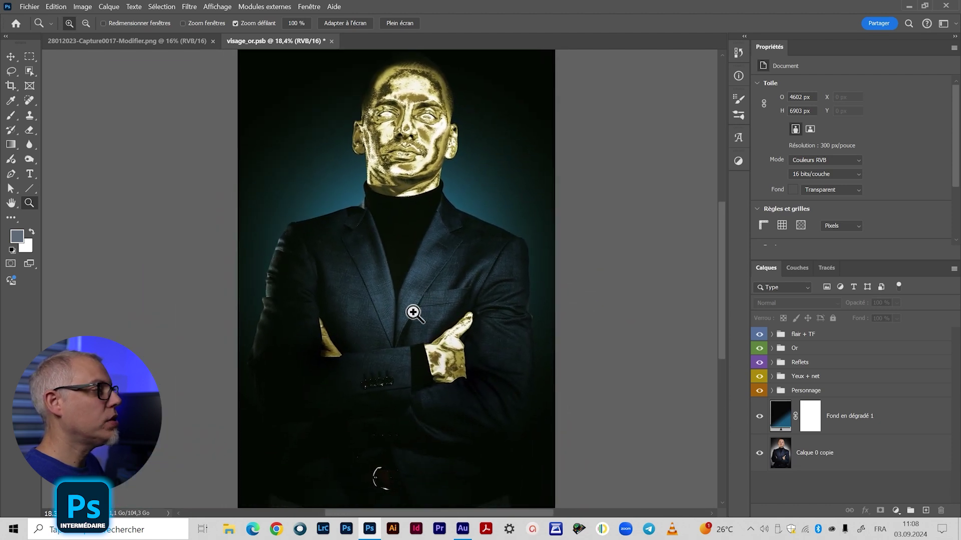
pyautogui.scroll(-1, 412, 313)
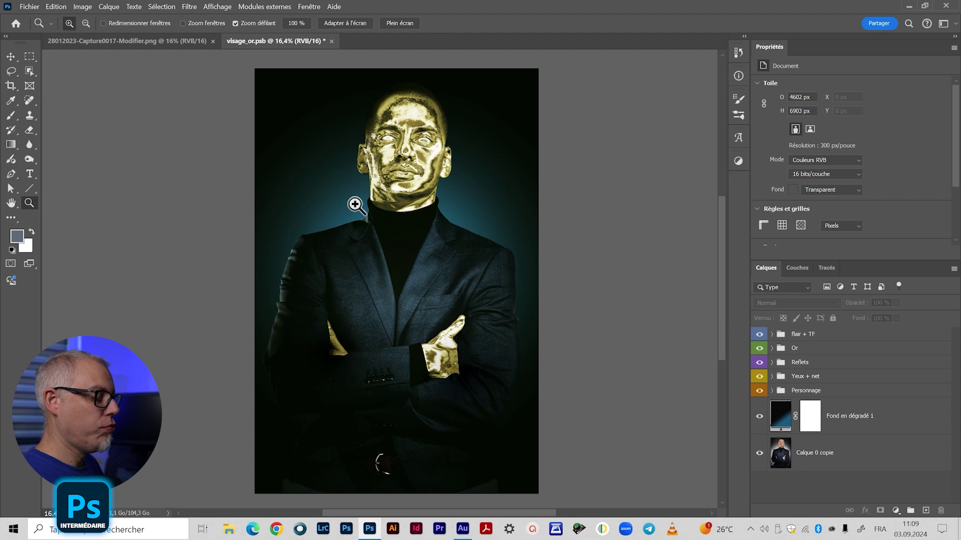
pyautogui.hotkey('ctrl', 's')
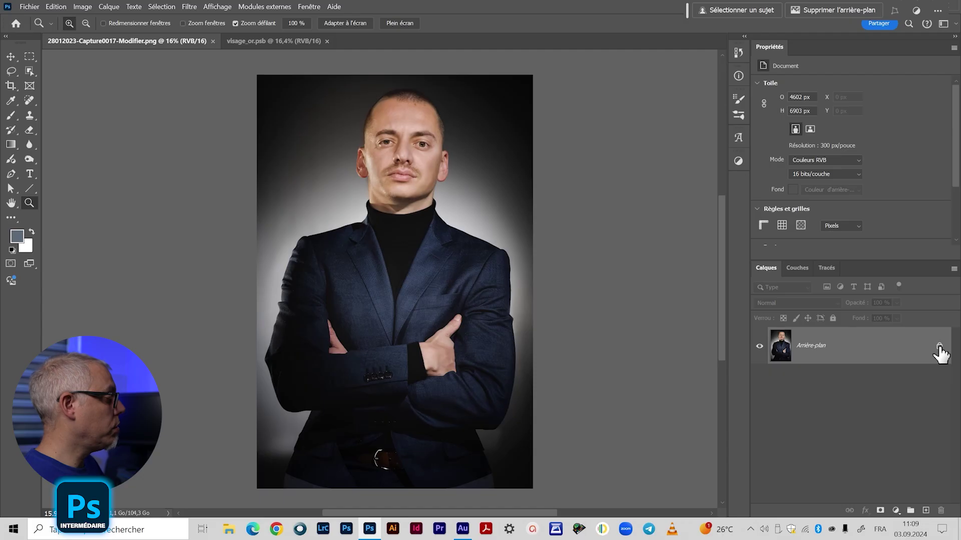
# - In 28012023-Capture0017-Modifier.png, convert the background to a regular layer and place a hidden duplicate of it underneath
pyautogui.click(939, 346)
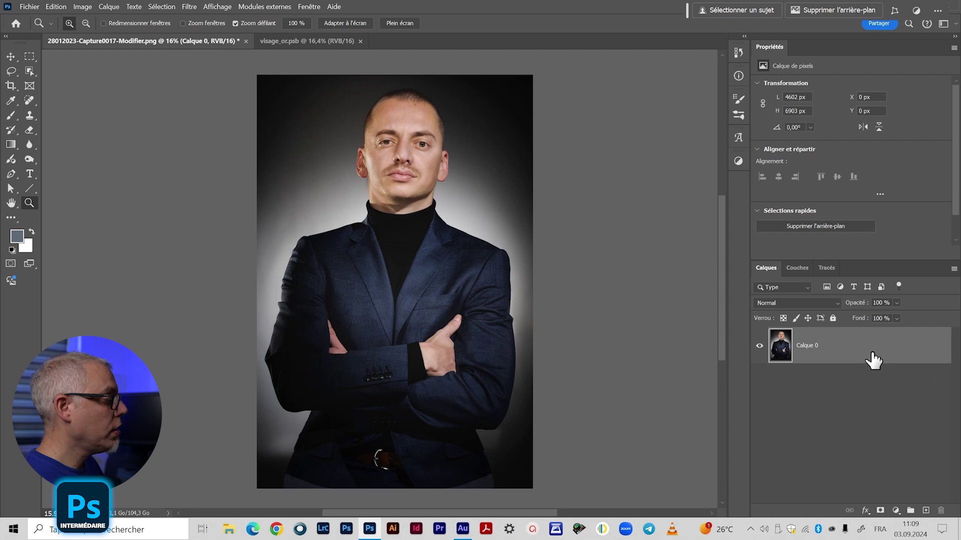
pyautogui.press('alt')
pyautogui.moveTo(867, 356); pyautogui.dragTo(870, 386)
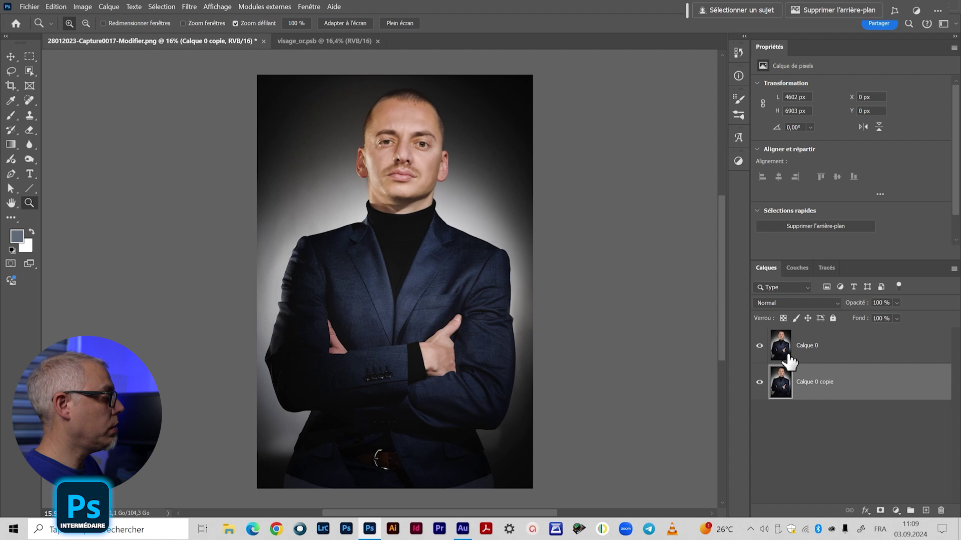
pyautogui.click(759, 382)
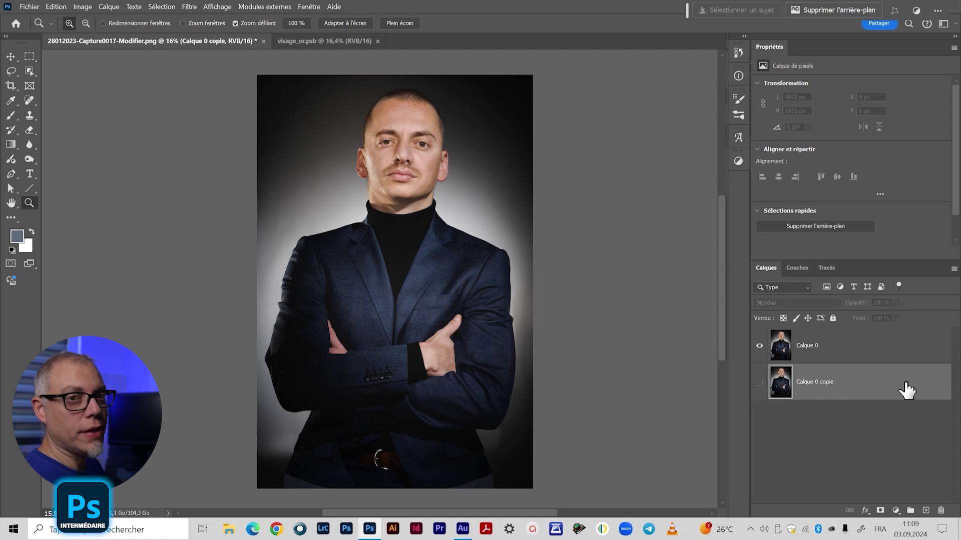
# - Select the whole man on Calque 0 by framing him with the Object Selection tool in Rectangle mode
pyautogui.click(821, 353)
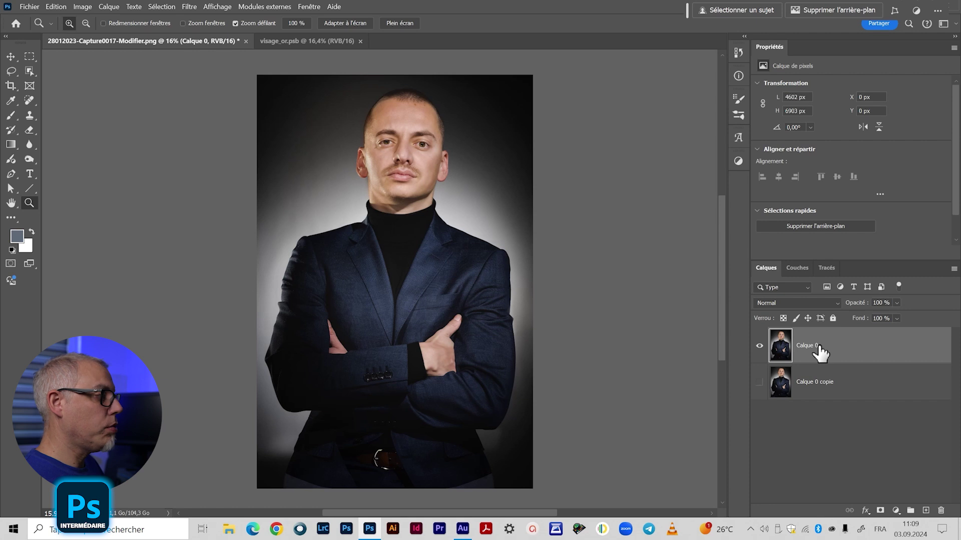
pyautogui.click(28, 71)
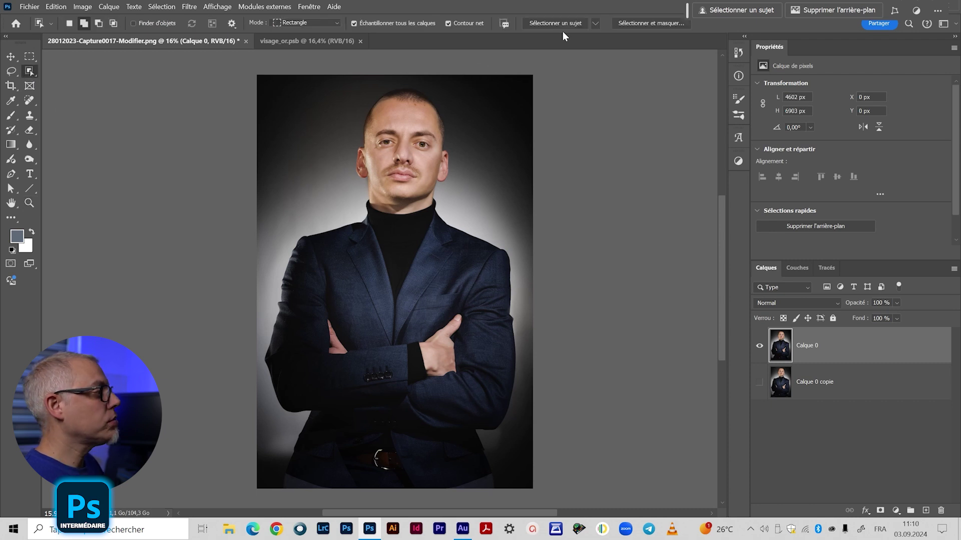
pyautogui.click(595, 23)
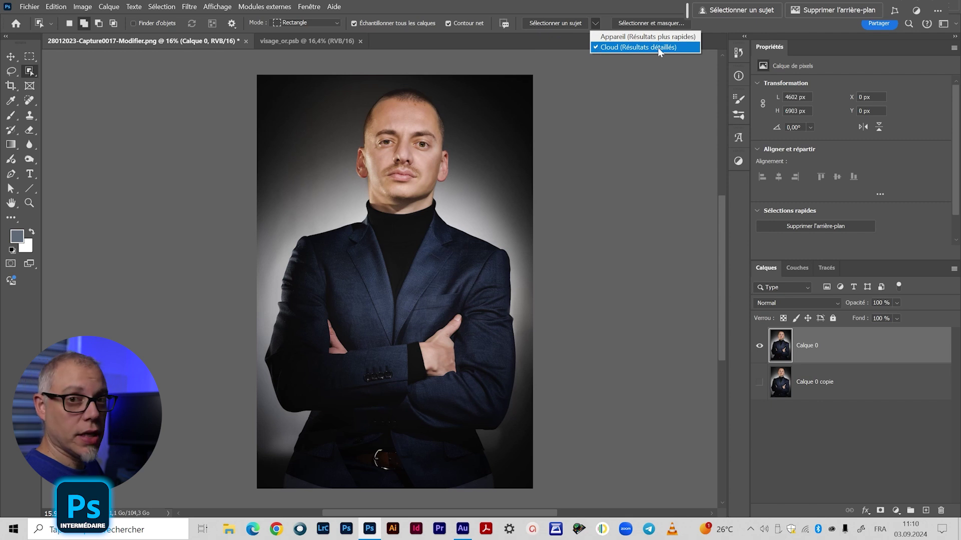
pyautogui.click(594, 24)
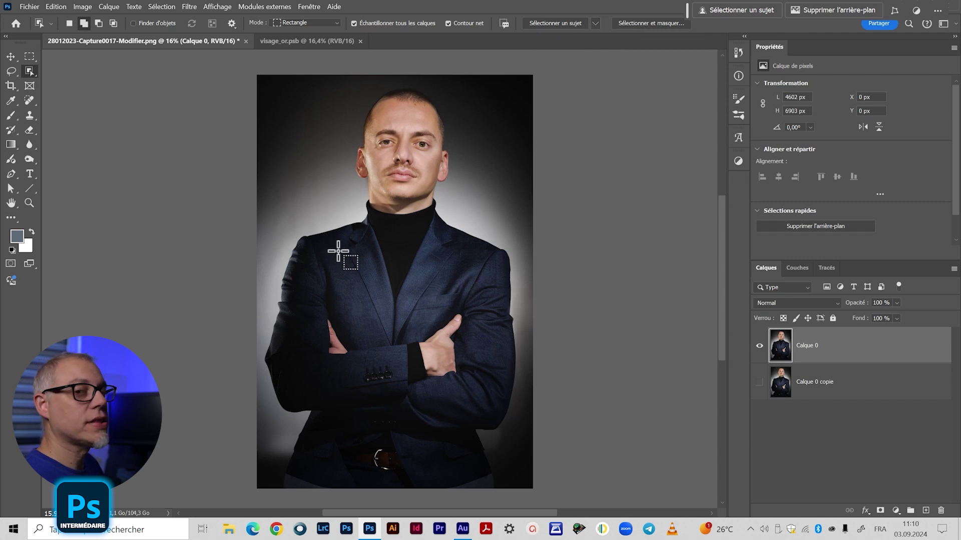
pyautogui.moveTo(279, 89); pyautogui.dragTo(521, 494)
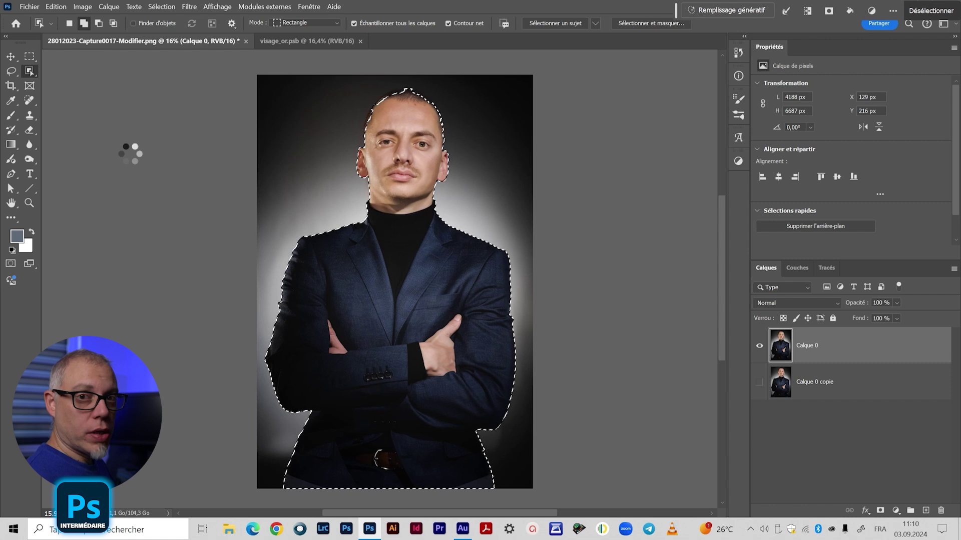
# - Add the missed hair edges to the selection by framing the head with the Object Selection tool
pyautogui.press('z')
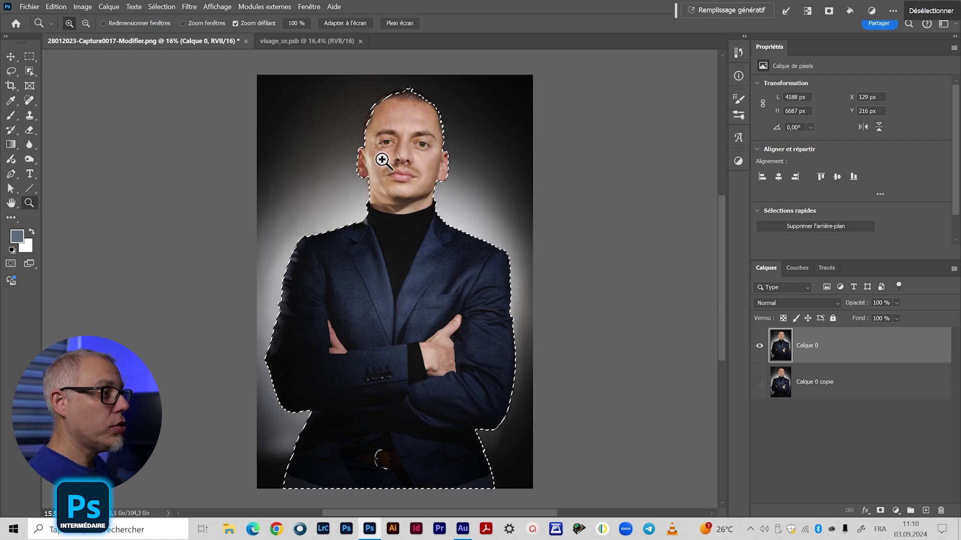
pyautogui.moveTo(400, 107); pyautogui.dragTo(424, 172)
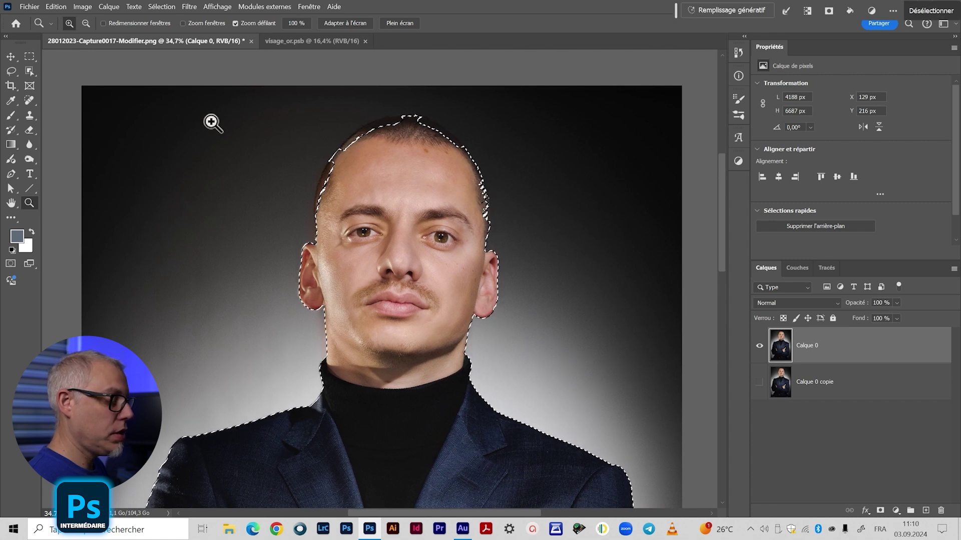
pyautogui.press('w')
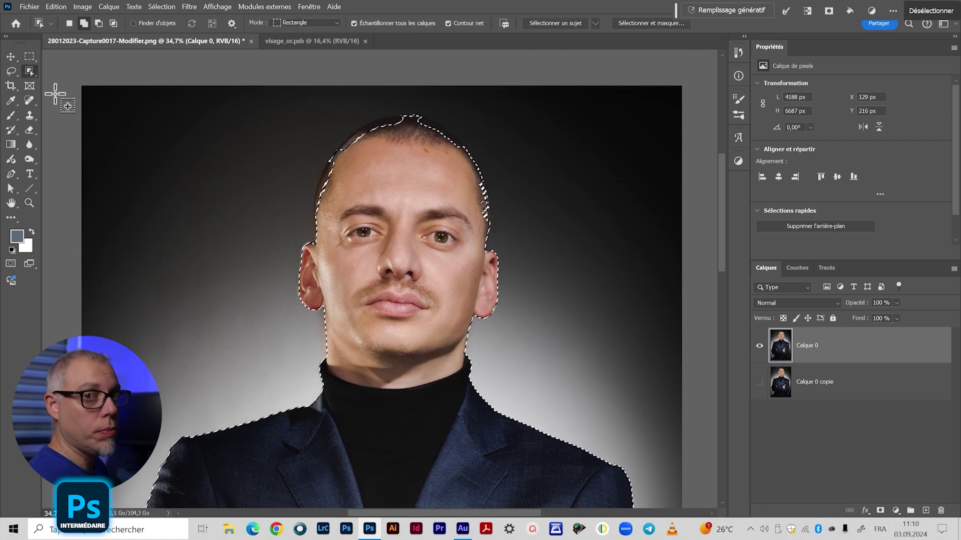
pyautogui.moveTo(272, 101); pyautogui.dragTo(525, 370)
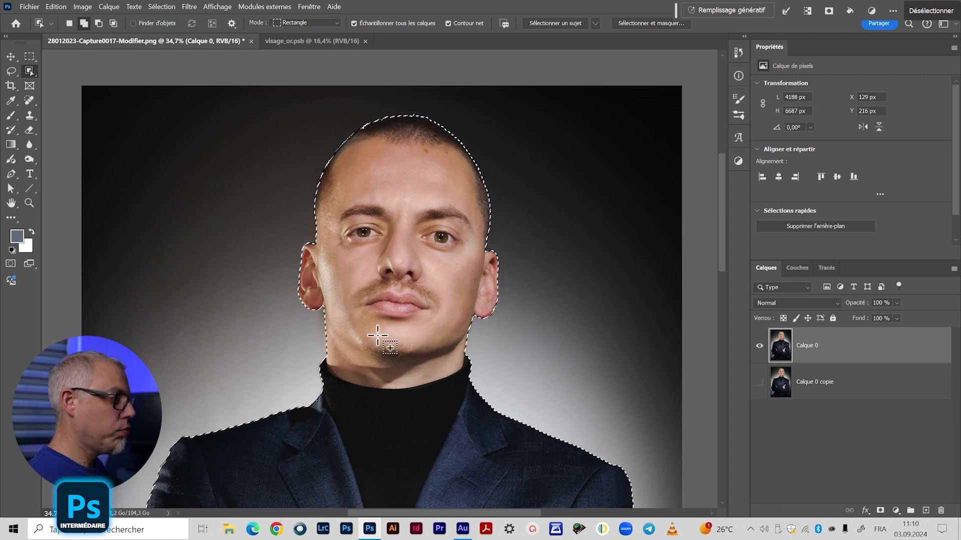
# - Subtract the small background gap between the earlobe and neck from the selection with the freehand Lasso
pyautogui.press('z')
pyautogui.moveTo(322, 316); pyautogui.dragTo(465, 318)
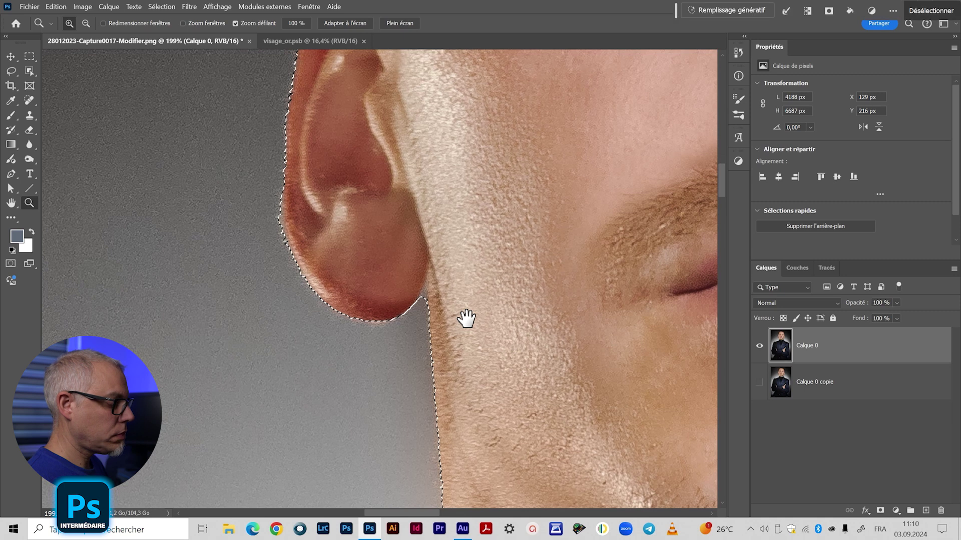
pyautogui.press('l')
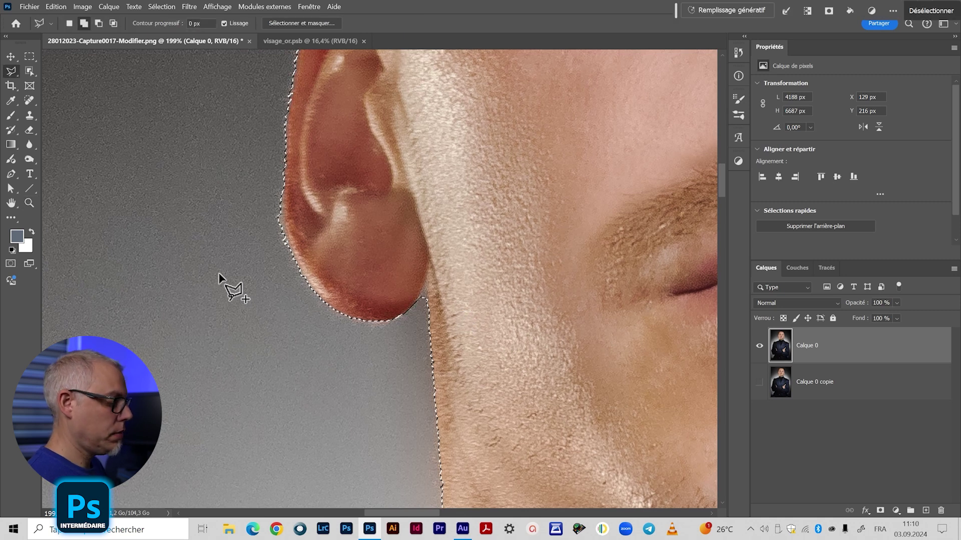
pyautogui.hotkey('shift', 'l')
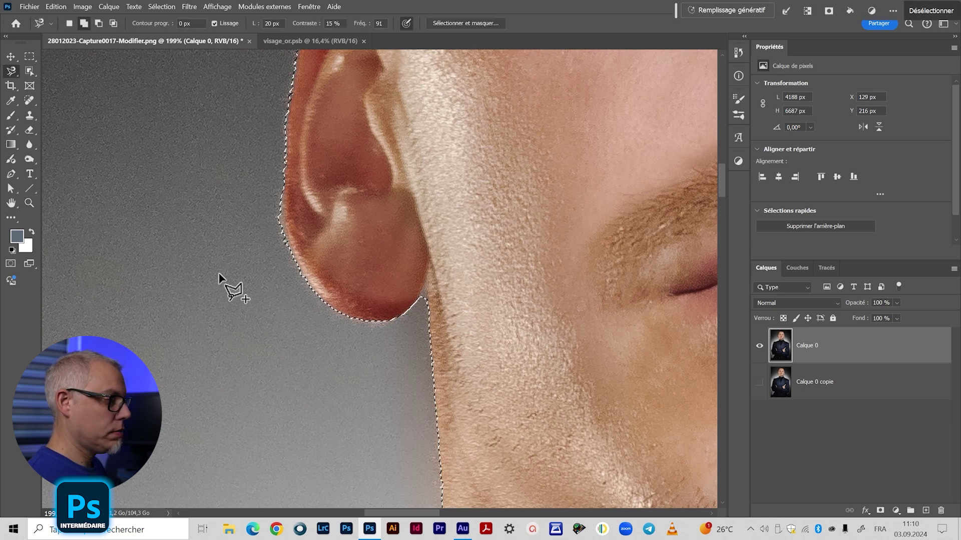
pyautogui.hotkey('shift', 'l')
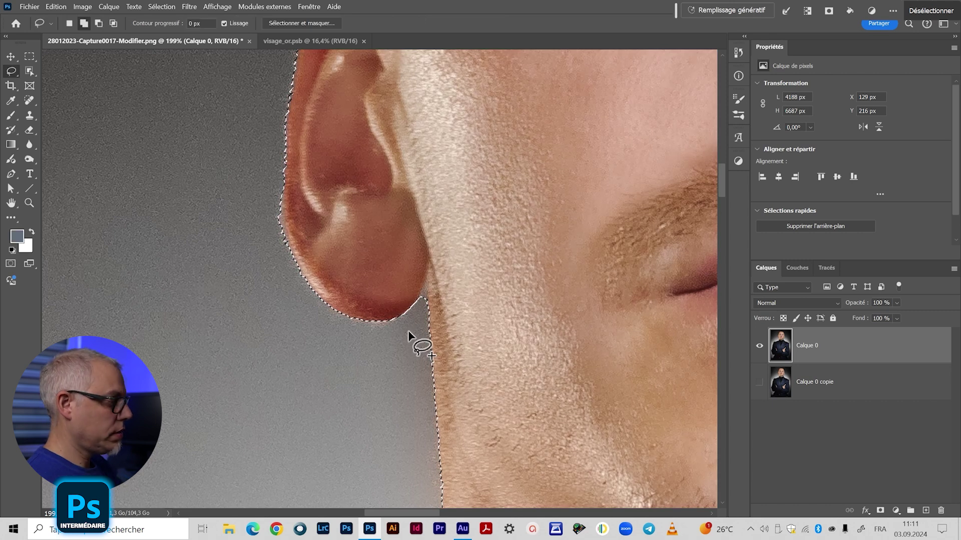
pyautogui.press('alt')
pyautogui.moveTo(419, 303); pyautogui.dragTo(422, 385)
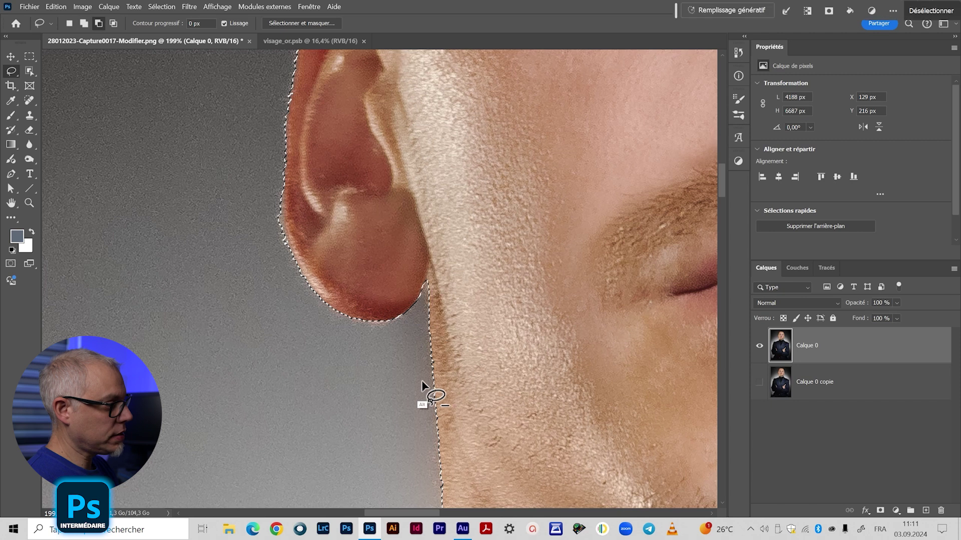
# - Add the missed hair edge along the top of the head to the selection with the freehand Lasso
pyautogui.moveTo(473, 259); pyautogui.dragTo(459, 414)
pyautogui.moveTo(442, 176); pyautogui.dragTo(422, 395)
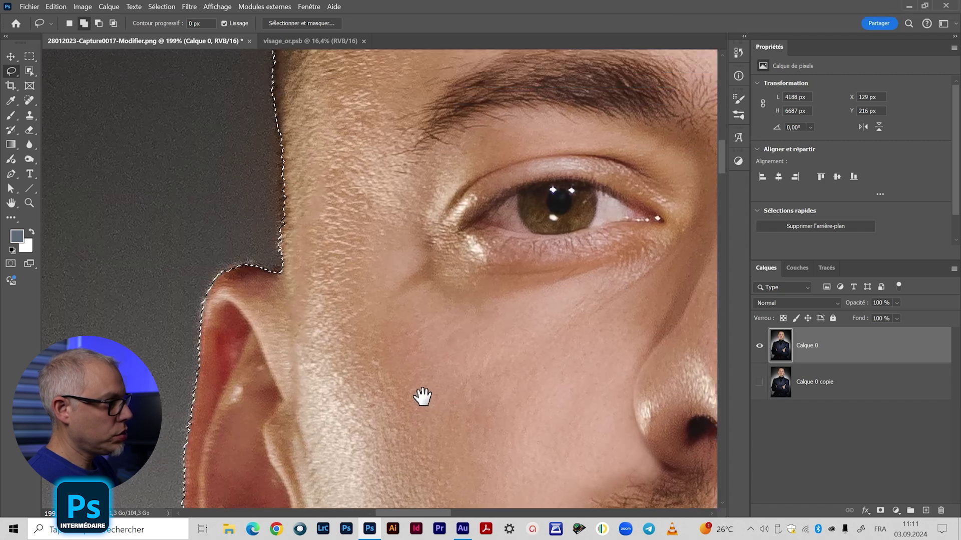
pyautogui.scroll(-5, 450, 306)
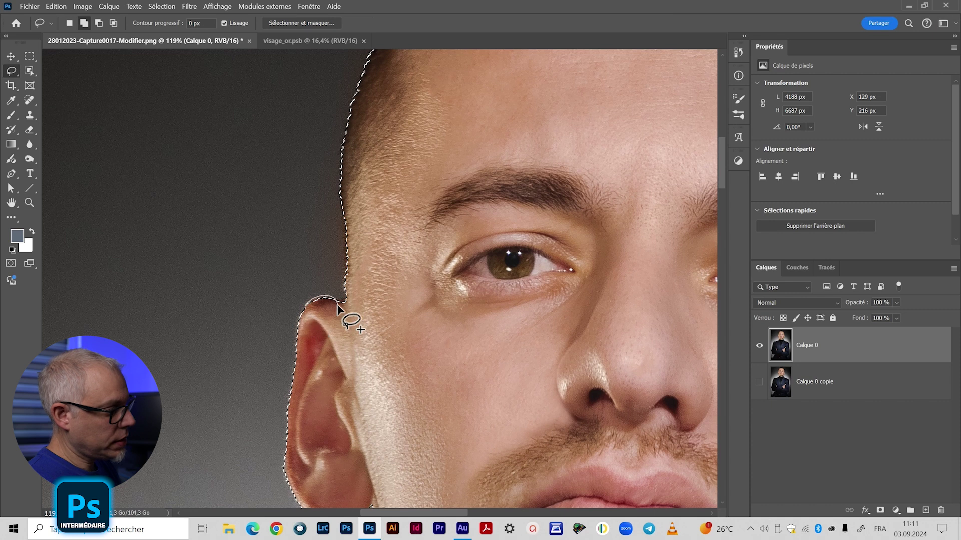
pyautogui.moveTo(422, 217); pyautogui.dragTo(371, 403)
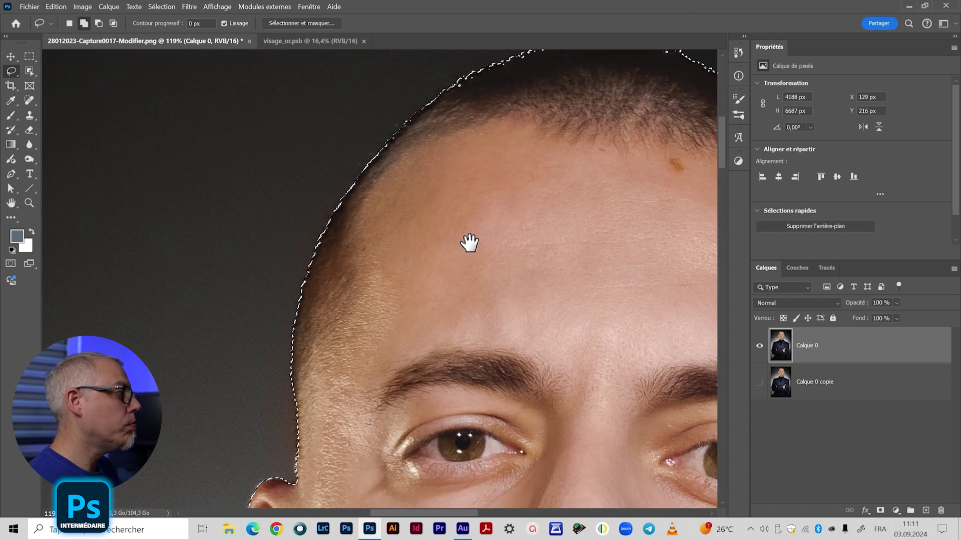
pyautogui.moveTo(468, 242); pyautogui.dragTo(324, 320)
pyautogui.moveTo(378, 126); pyautogui.dragTo(470, 121)
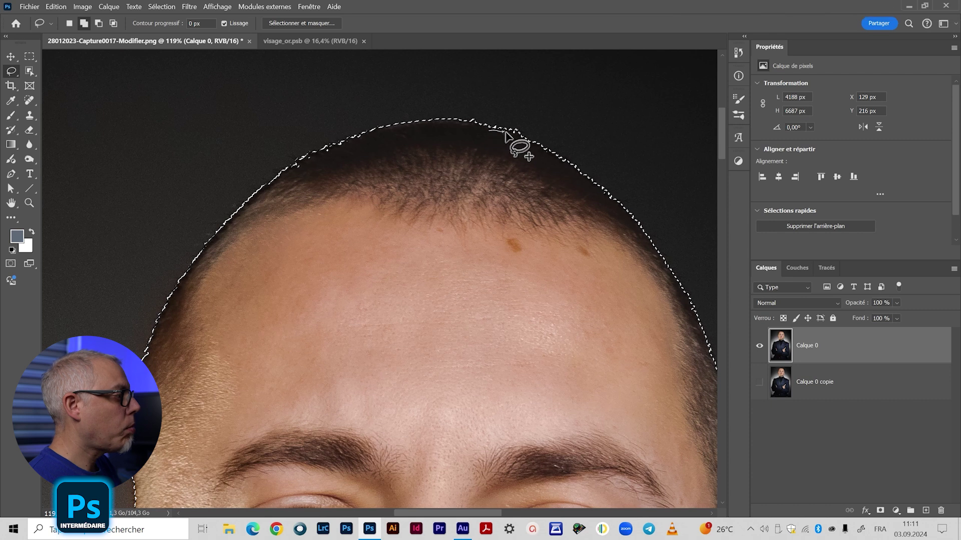
# - Examine the rest of the selection outline around the other side of the head, the ear, neck, jacket and arms for errors
pyautogui.moveTo(516, 345)
pyautogui.mouseDown()
pyautogui.moveTo(489, 313)
pyautogui.moveTo(324, 214)
pyautogui.mouseUp()
pyautogui.scroll(3, 361, 204)
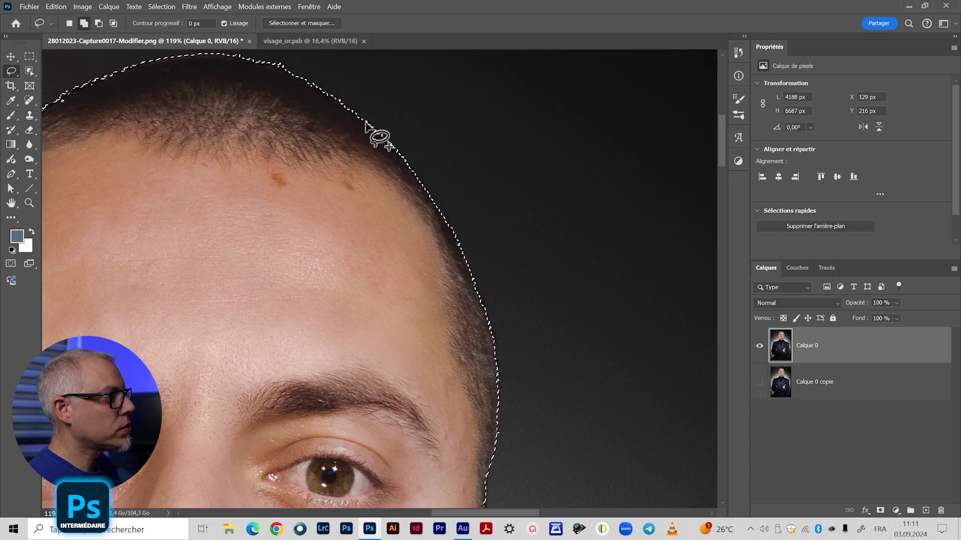
pyautogui.moveTo(439, 368); pyautogui.dragTo(399, 146)
pyautogui.moveTo(413, 490); pyautogui.dragTo(414, 242)
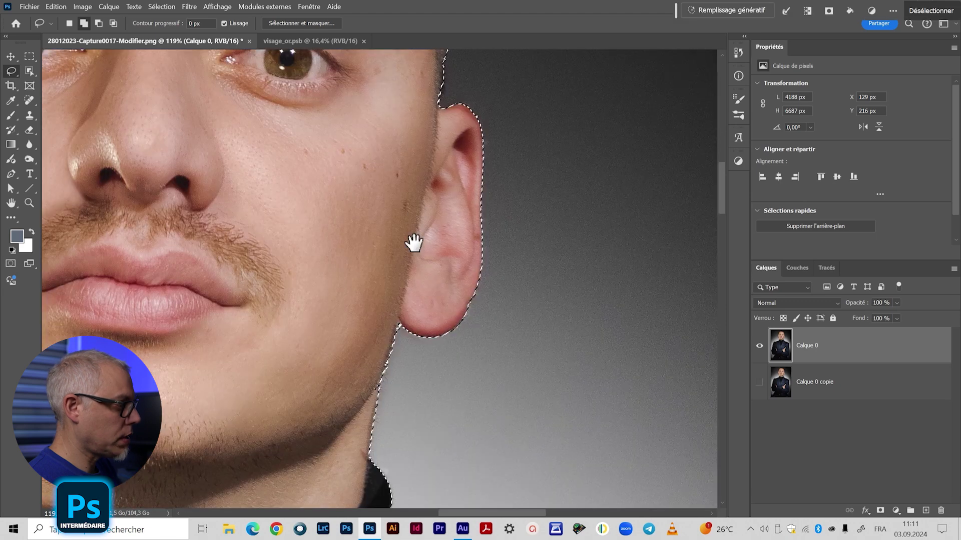
pyautogui.moveTo(403, 365); pyautogui.dragTo(401, 189)
pyautogui.moveTo(302, 338); pyautogui.dragTo(423, 285)
pyautogui.hotkey('ctrl', 'space')
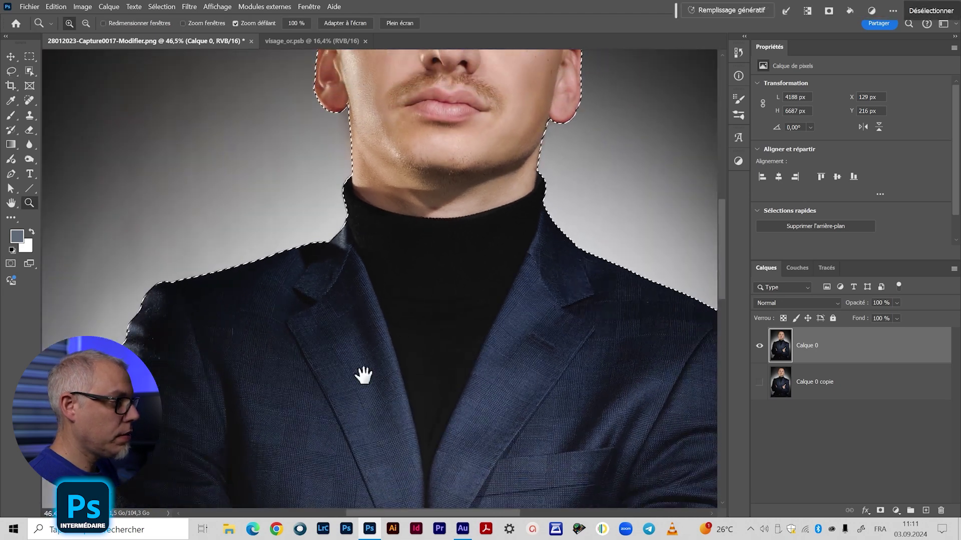
pyautogui.moveTo(365, 377); pyautogui.dragTo(415, 183)
pyautogui.moveTo(385, 311); pyautogui.dragTo(381, 240)
pyautogui.moveTo(315, 317); pyautogui.dragTo(300, 225)
pyautogui.moveTo(404, 397); pyautogui.dragTo(375, 193)
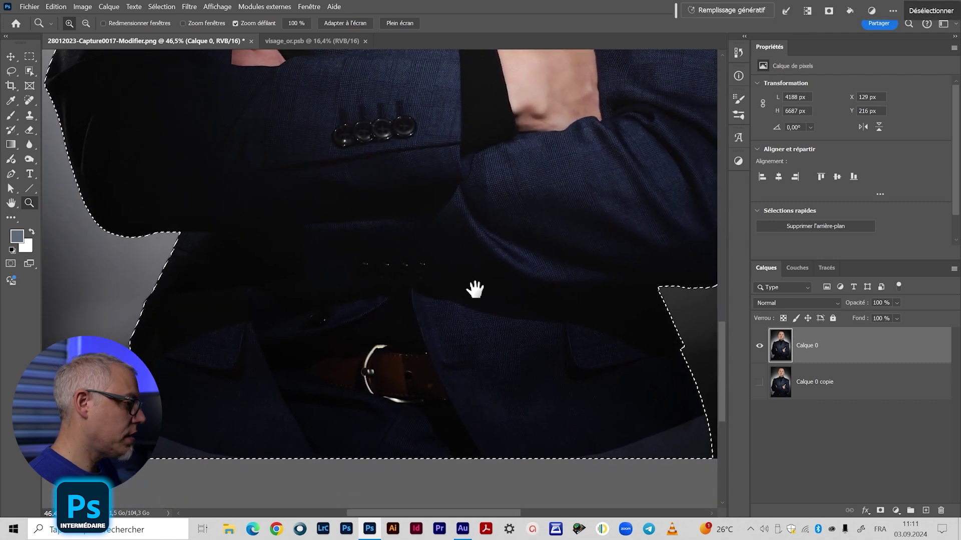
pyautogui.moveTo(468, 257); pyautogui.dragTo(433, 251)
pyautogui.moveTo(455, 133); pyautogui.dragTo(400, 311)
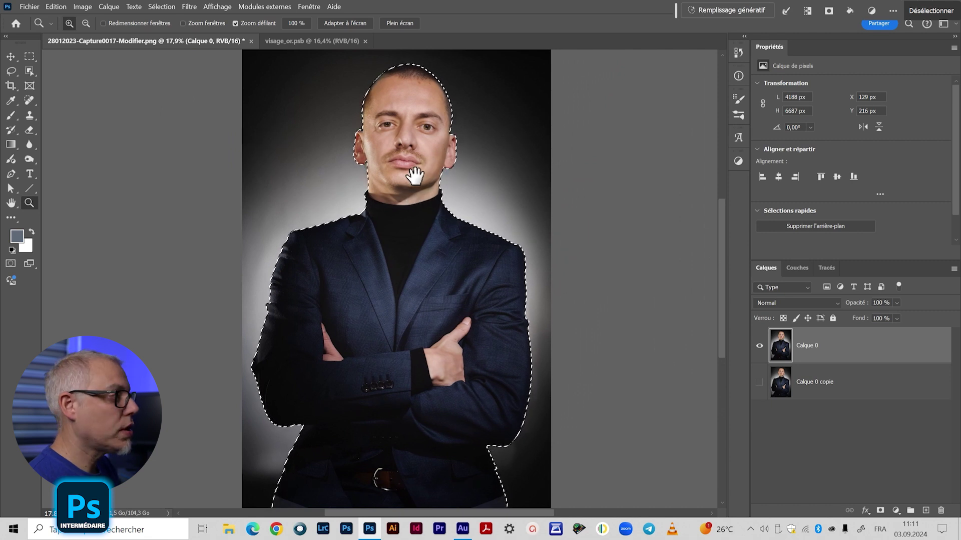
pyautogui.moveTo(415, 176); pyautogui.dragTo(413, 209)
pyautogui.click(414, 209)
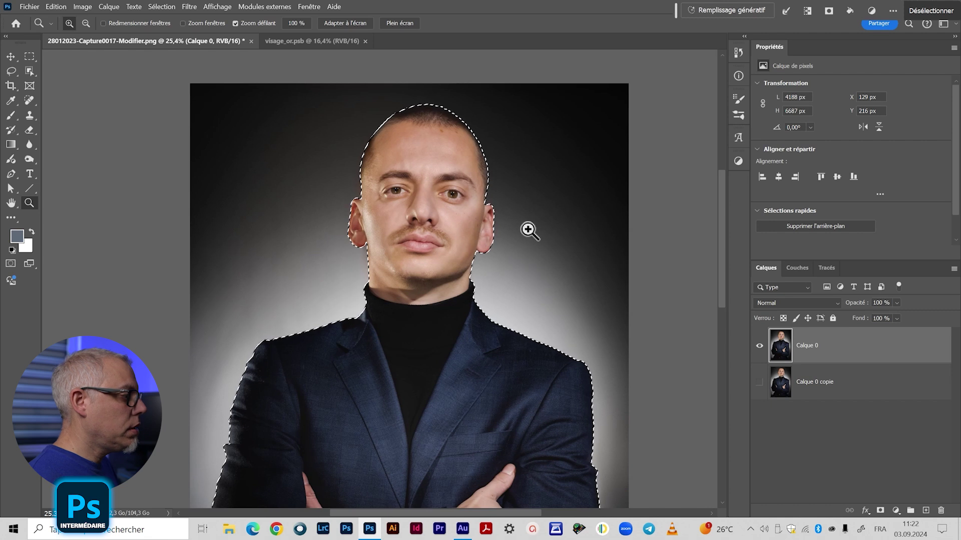
pyautogui.moveTo(385, 239); pyautogui.dragTo(409, 229)
pyautogui.scroll(-5, 399, 232)
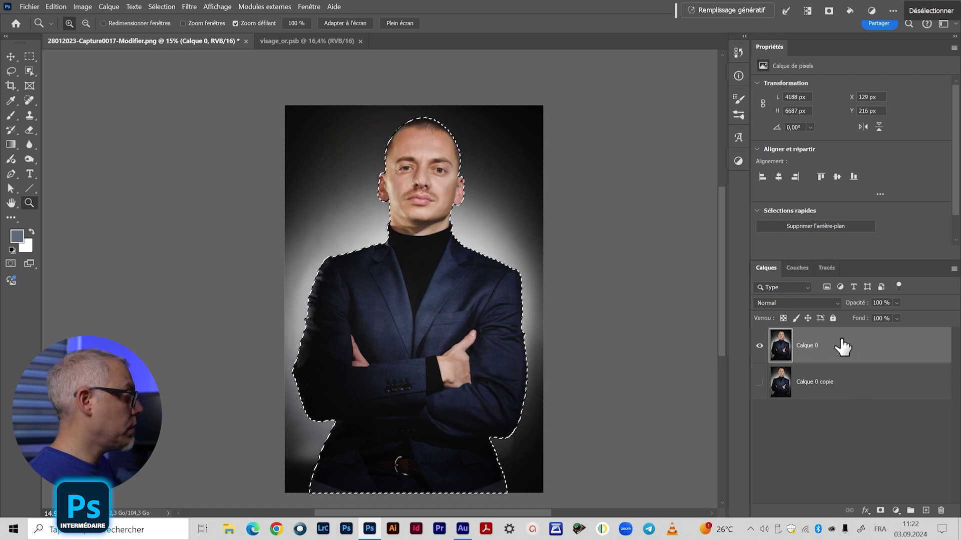
# - Convert Calque 0 to a smart object, mask it with the selection and set the mask's feather to 0.5 px
pyautogui.rightClick(862, 353)
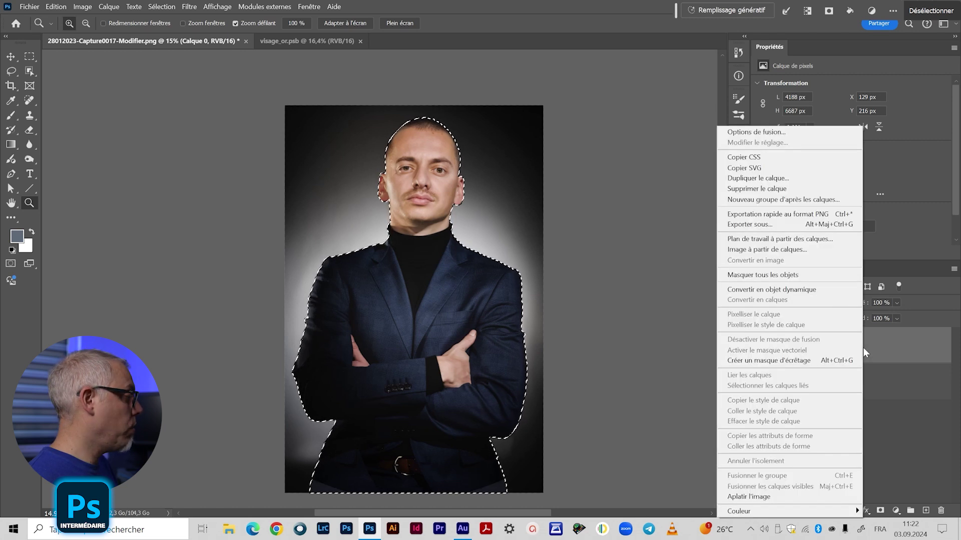
pyautogui.click(782, 291)
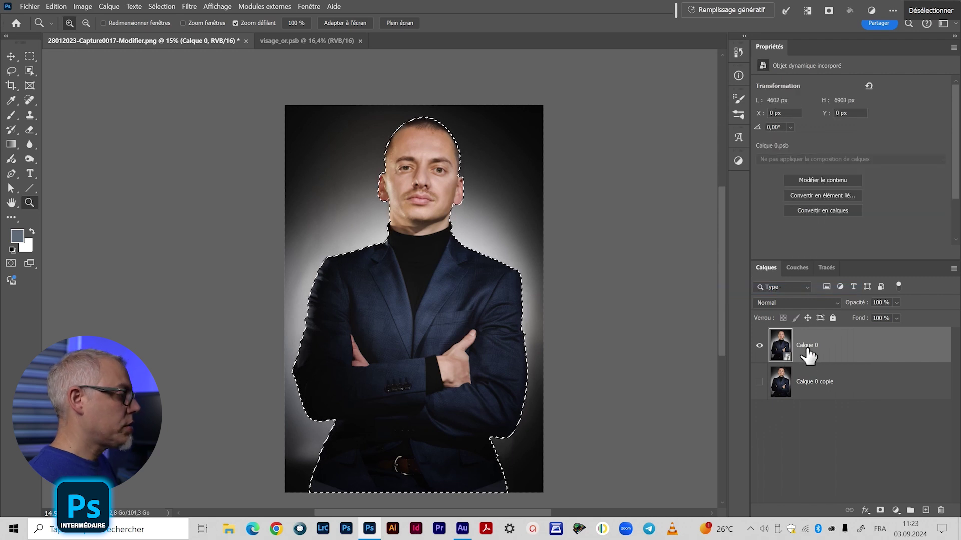
pyautogui.click(880, 511)
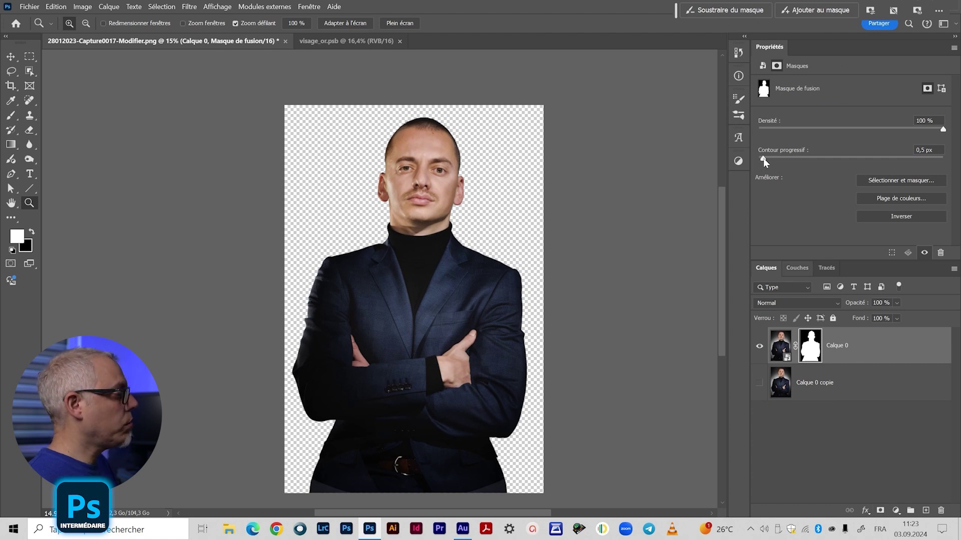
pyautogui.scroll(-1, 448, 338)
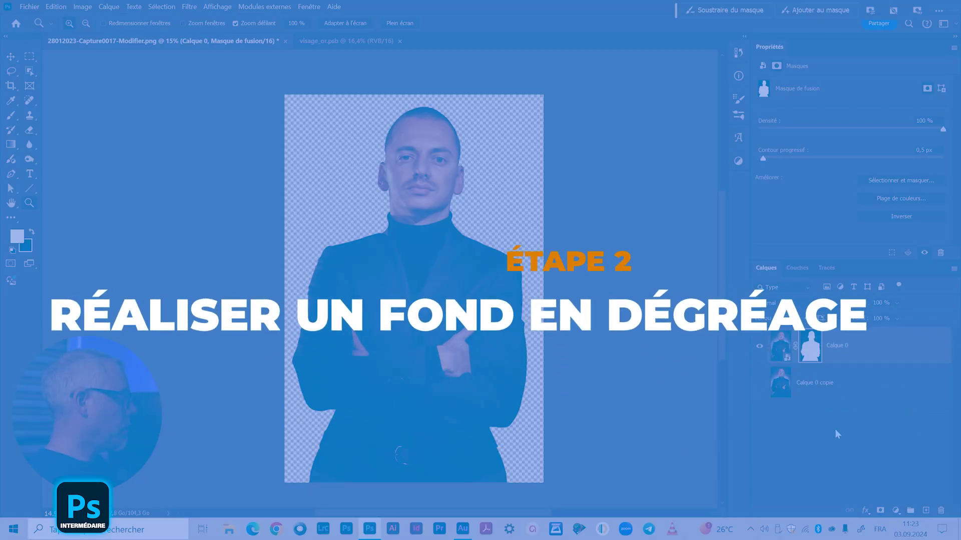
# - Create a gradient fill layer and choose the custom black-to-blue preset in the gradient editor
pyautogui.click(896, 511)
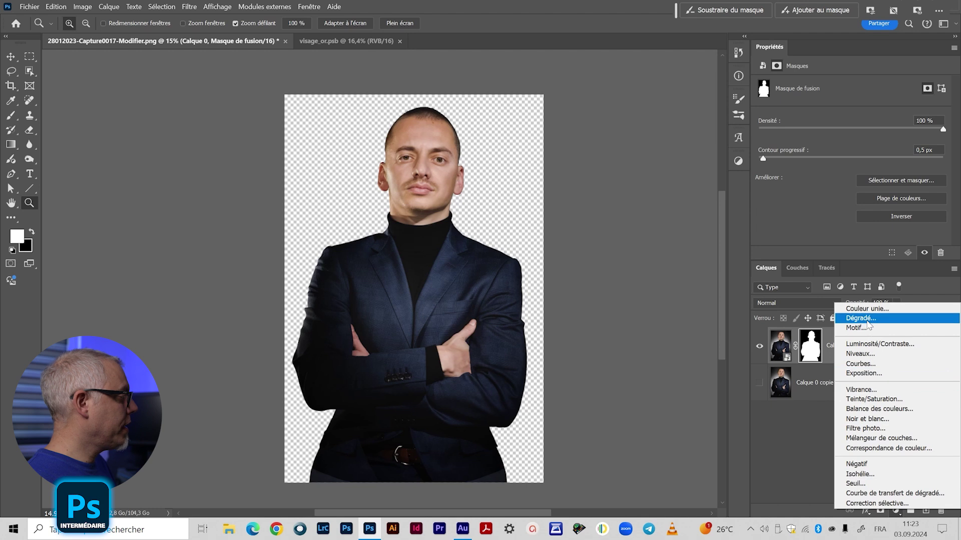
pyautogui.click(866, 320)
pyautogui.moveTo(778, 166); pyautogui.dragTo(599, 175)
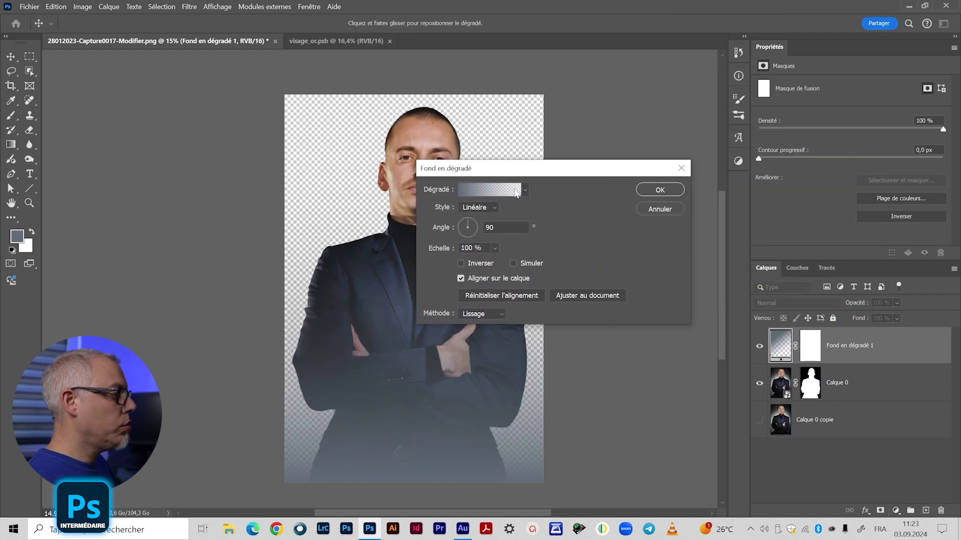
pyautogui.click(490, 193)
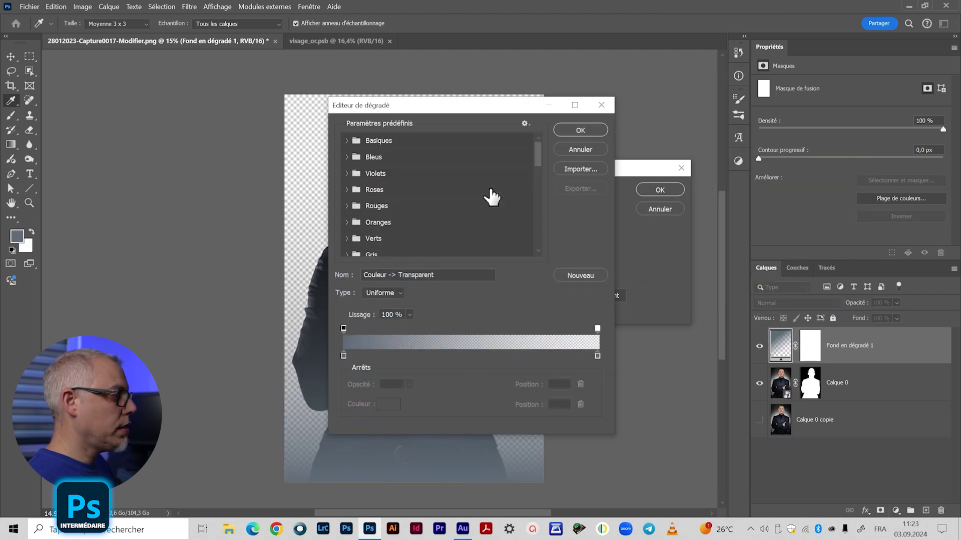
pyautogui.moveTo(469, 109); pyautogui.dragTo(405, 108)
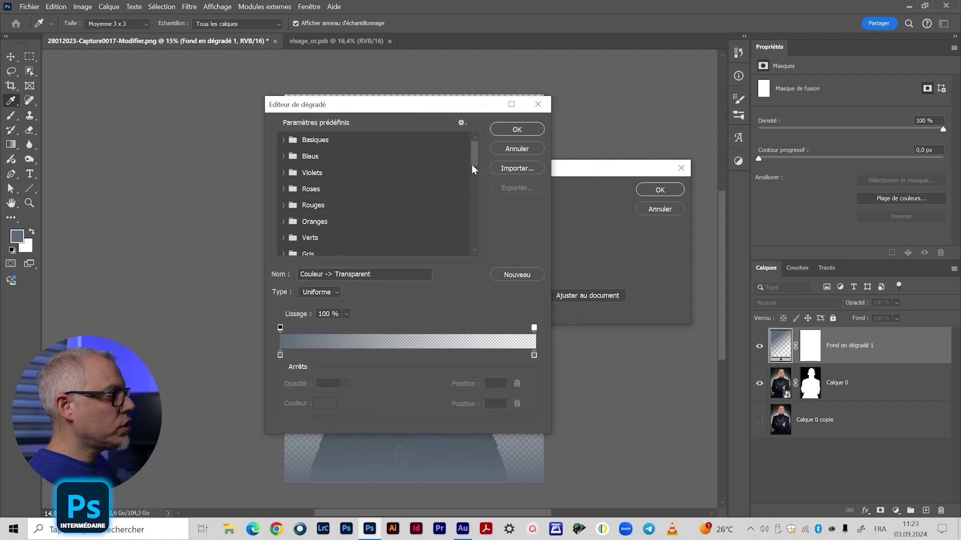
pyautogui.moveTo(472, 165); pyautogui.dragTo(475, 260)
pyautogui.click(443, 249)
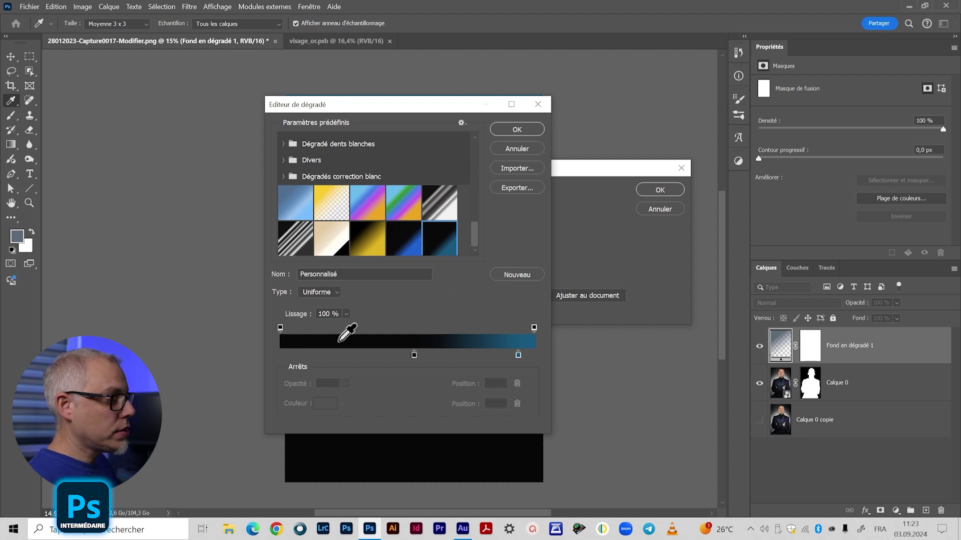
# - Set the gradient's blue colour stop at position 94 to hex 135a7f
pyautogui.click(518, 356)
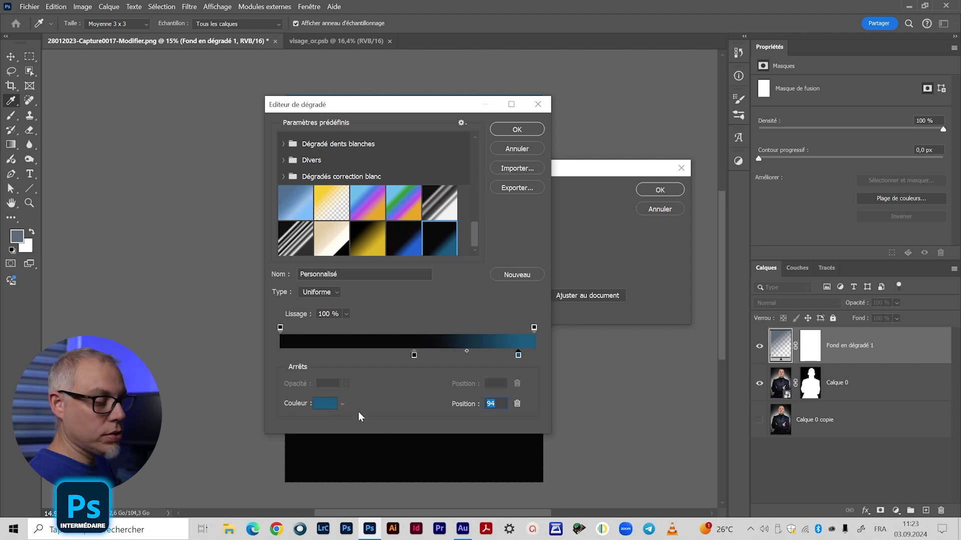
pyautogui.click(325, 404)
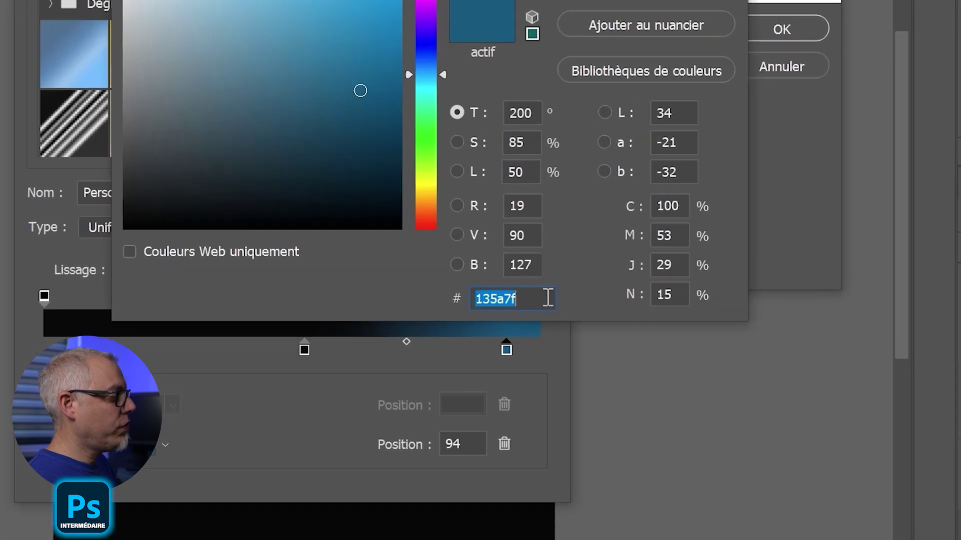
pyautogui.click(537, 329)
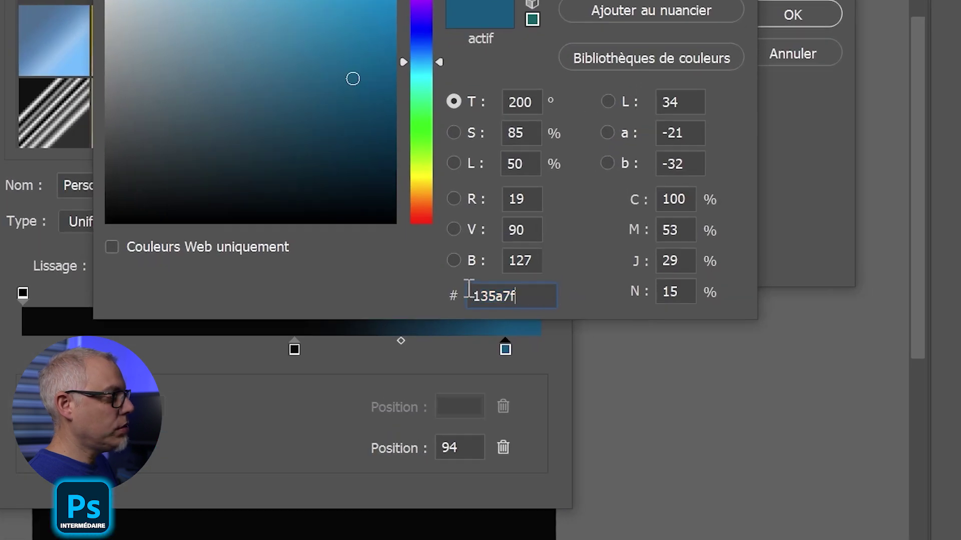
pyautogui.moveTo(540, 296); pyautogui.dragTo(467, 292)
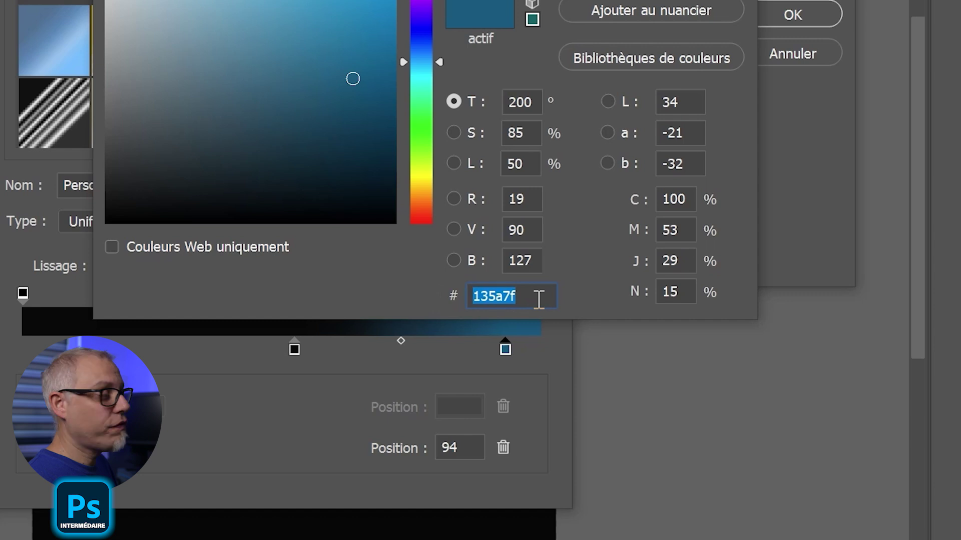
pyautogui.press('Return')
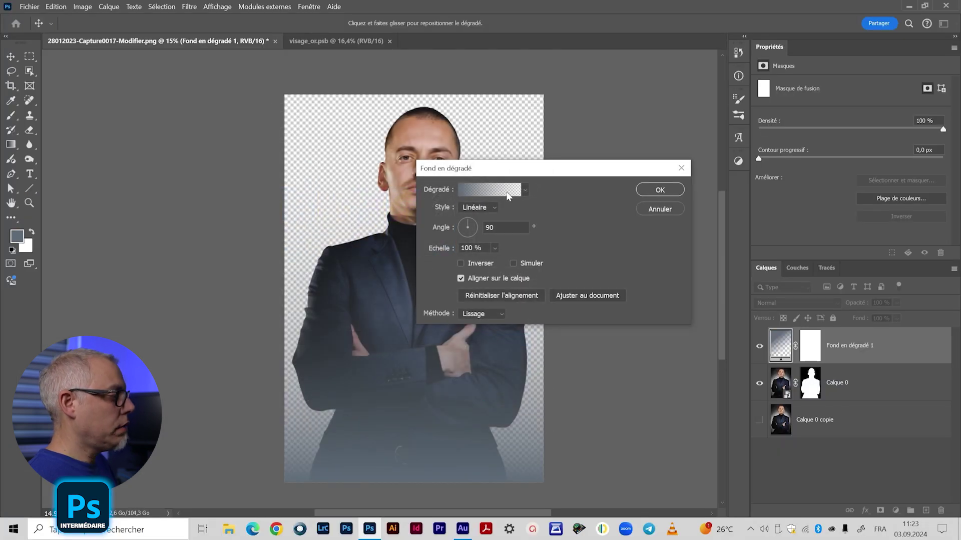
# - Give the fill layer the black-to-blue gradient in Radial style with its colours reversed
pyautogui.click(508, 195)
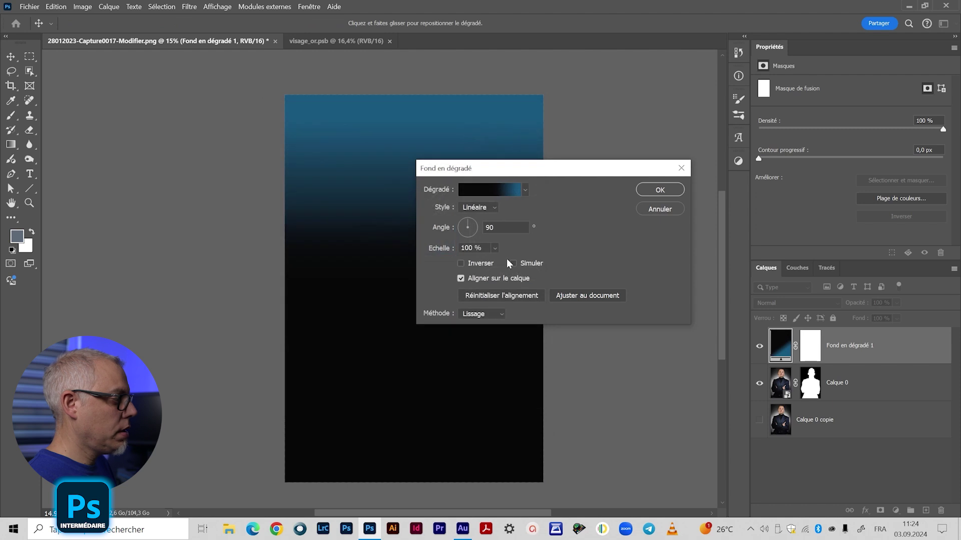
pyautogui.click(478, 206)
pyautogui.click(479, 220)
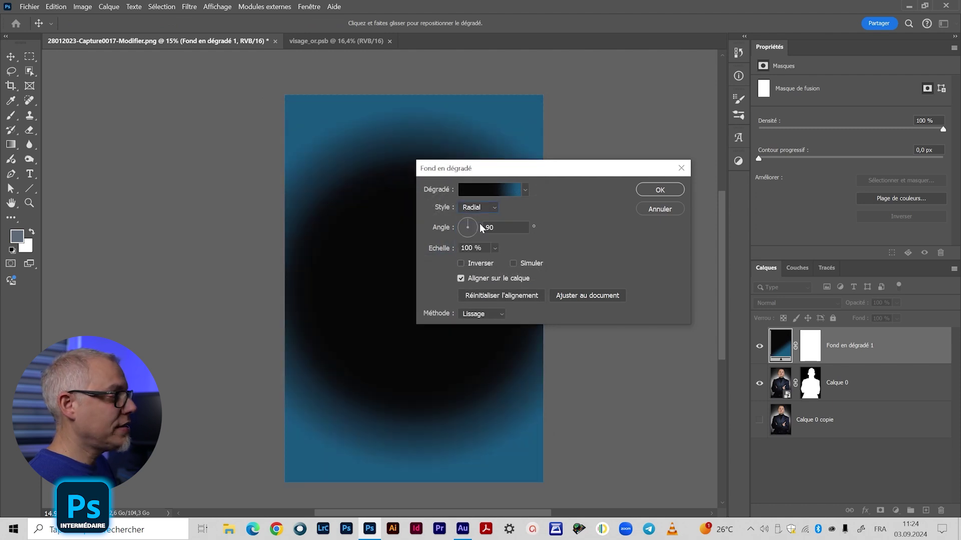
pyautogui.click(460, 263)
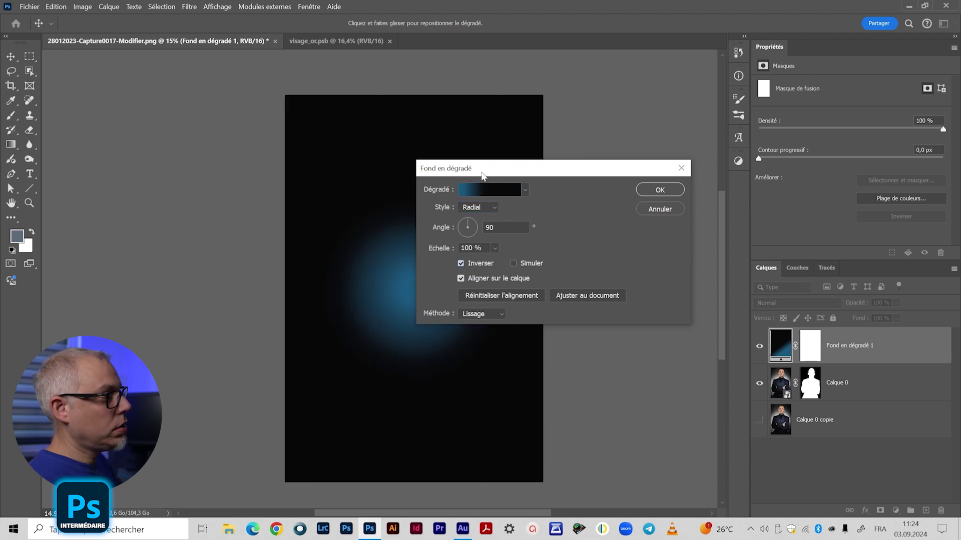
pyautogui.moveTo(483, 173); pyautogui.dragTo(611, 199)
pyautogui.click(787, 216)
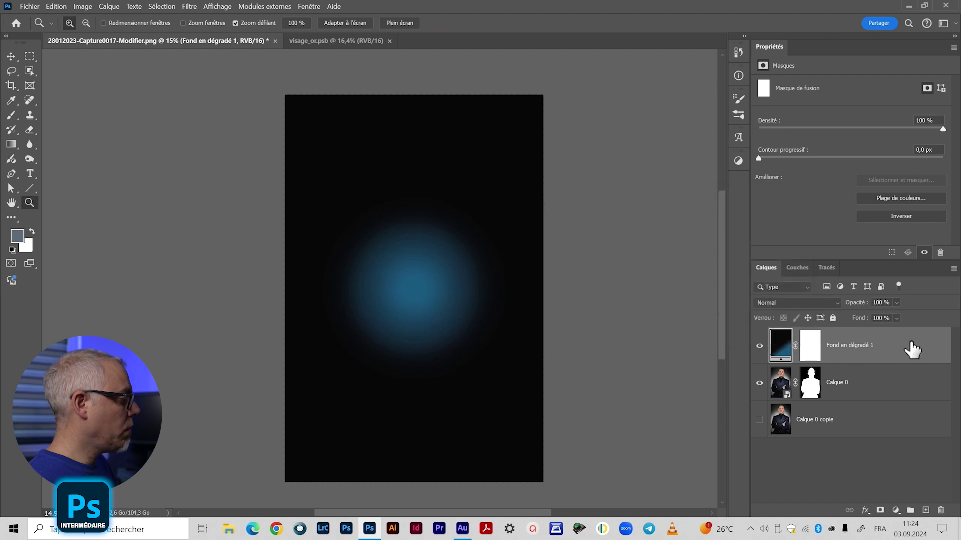
# - Place the Fond en dégradé 1 layer beneath Calque 0 and rename Calque 0 as Personnage
pyautogui.moveTo(894, 352); pyautogui.dragTo(890, 387)
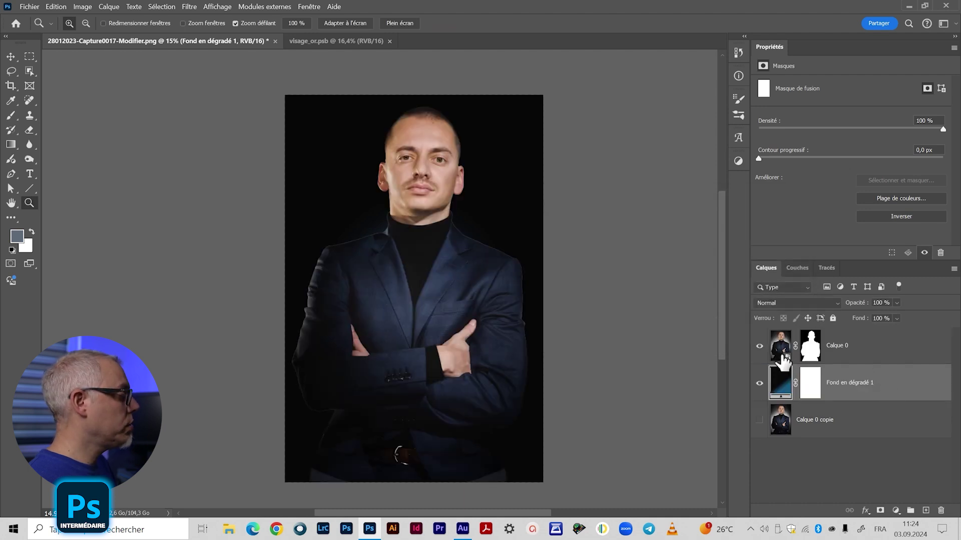
pyautogui.doubleClick(838, 345)
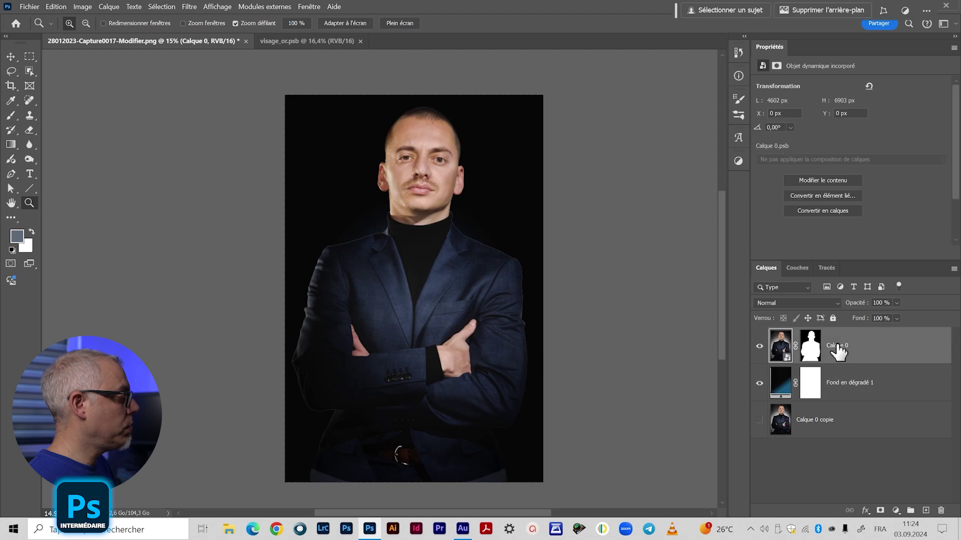
pyautogui.write('Personnage')
# - Enlarge the radial gradient of Fond en dégradé 1 to about twice its radius, centred on the man's chest, so blue glows behind him
pyautogui.click(863, 386)
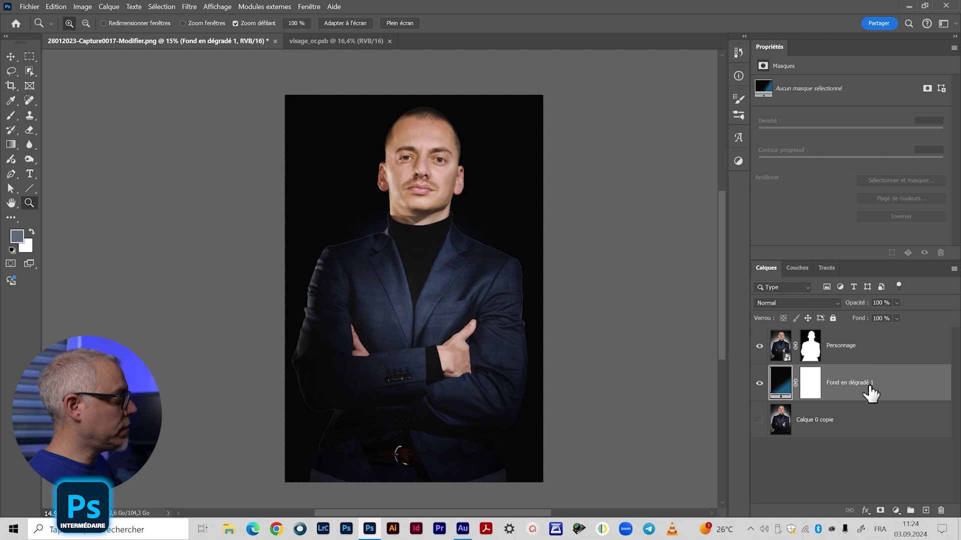
pyautogui.click(11, 144)
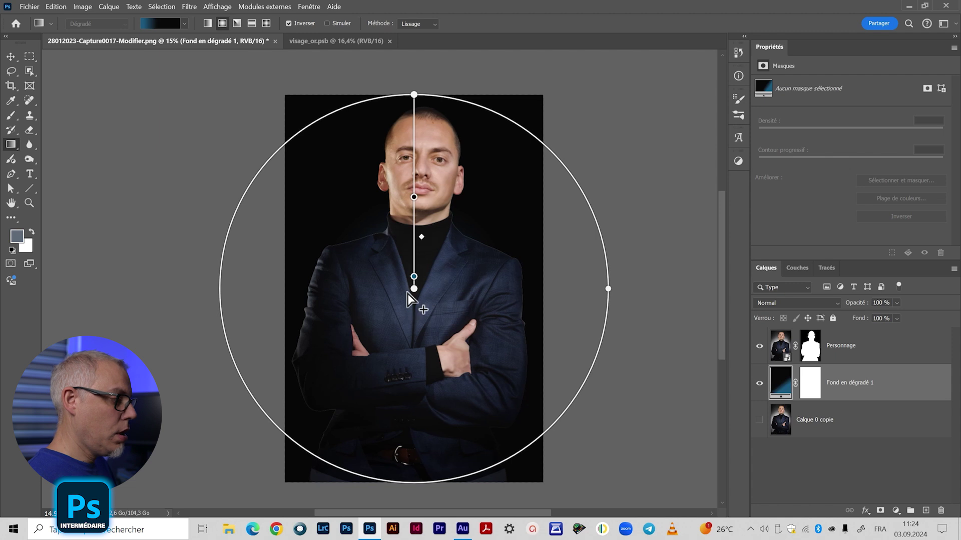
pyautogui.scroll(-5, 408, 295)
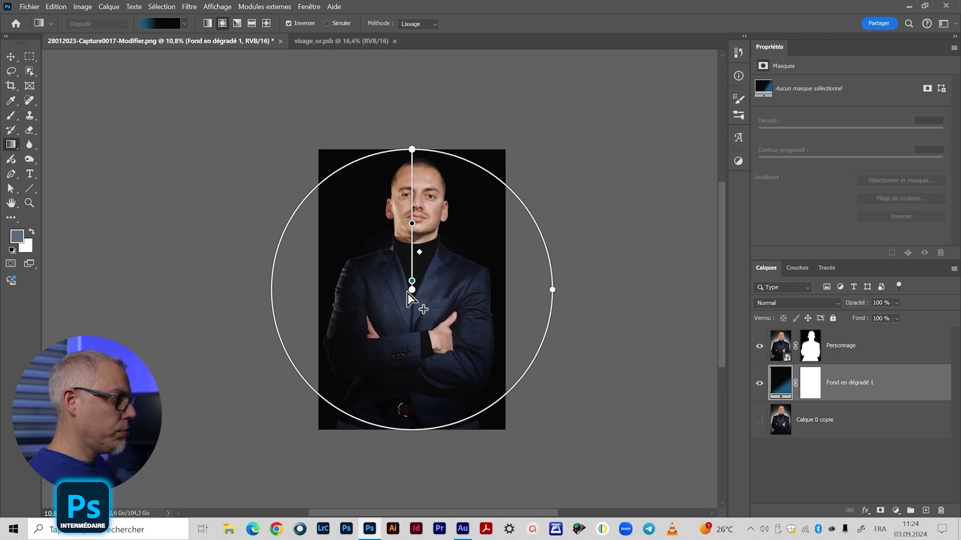
pyautogui.scroll(1, 408, 294)
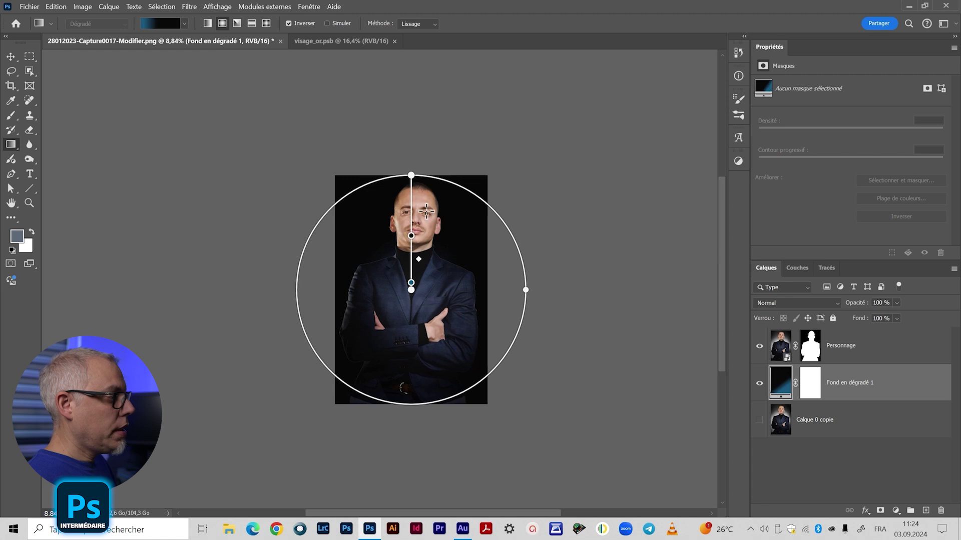
pyautogui.moveTo(411, 175); pyautogui.dragTo(411, 242)
pyautogui.moveTo(481, 343); pyautogui.dragTo(498, 165)
pyautogui.moveTo(431, 303); pyautogui.dragTo(431, 300)
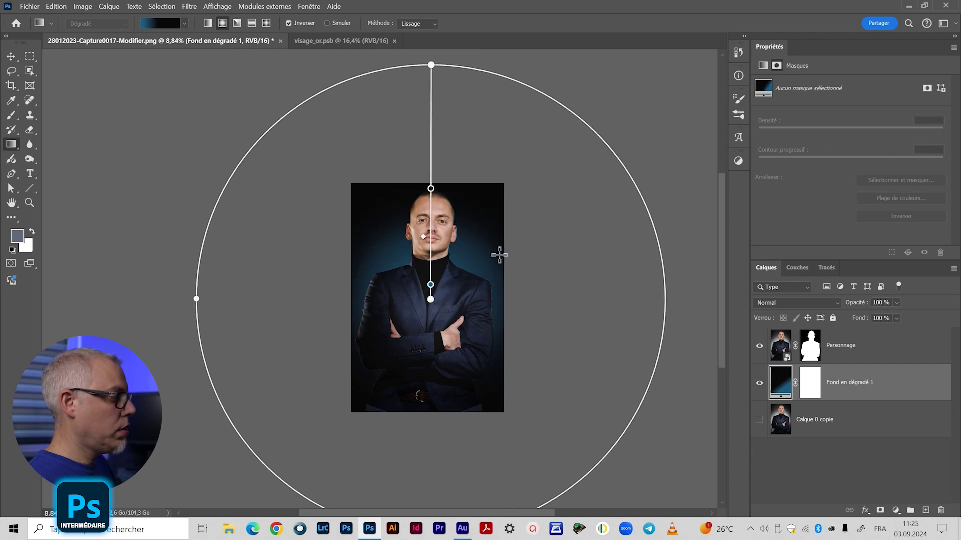
pyautogui.moveTo(428, 295); pyautogui.dragTo(428, 294)
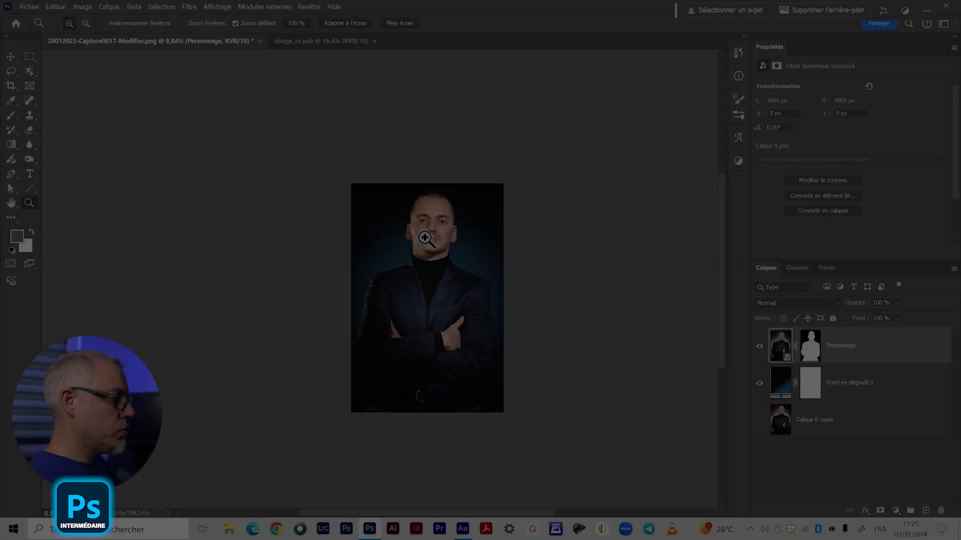
# - Examine the Personnage mask edge closely around the neck, the turtleneck collar and the jacket shoulder
pyautogui.moveTo(449, 224); pyautogui.dragTo(498, 255)
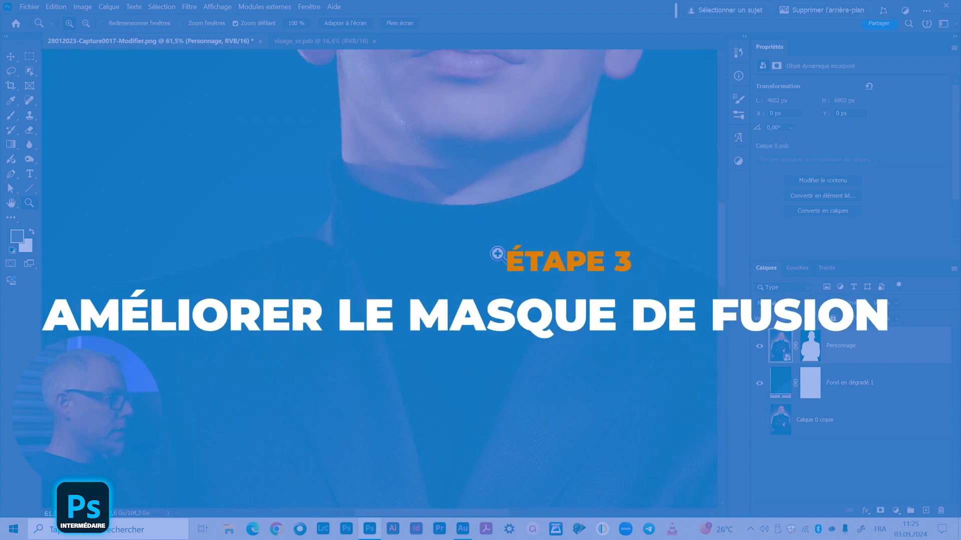
pyautogui.moveTo(261, 259); pyautogui.dragTo(236, 260)
pyautogui.moveTo(552, 190); pyautogui.dragTo(315, 349)
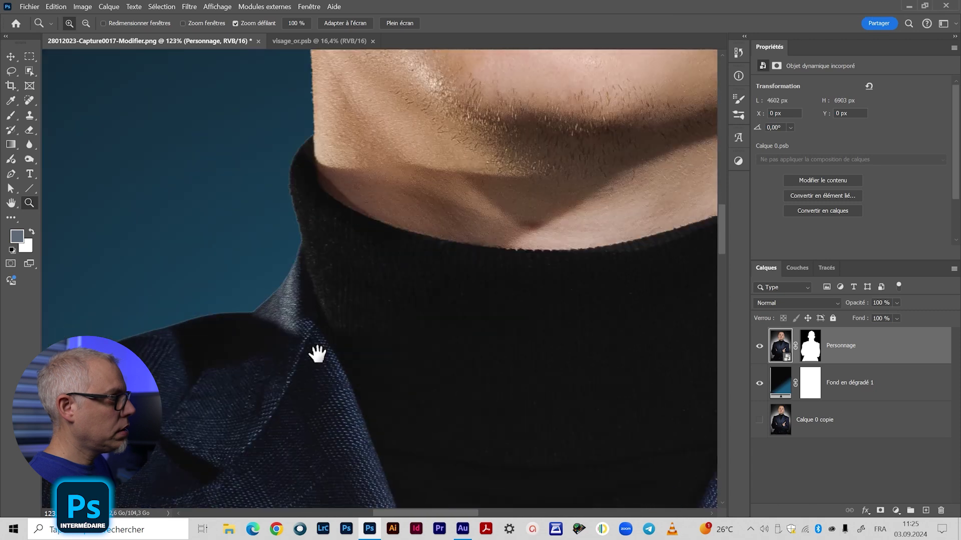
pyautogui.moveTo(301, 145); pyautogui.dragTo(497, 317)
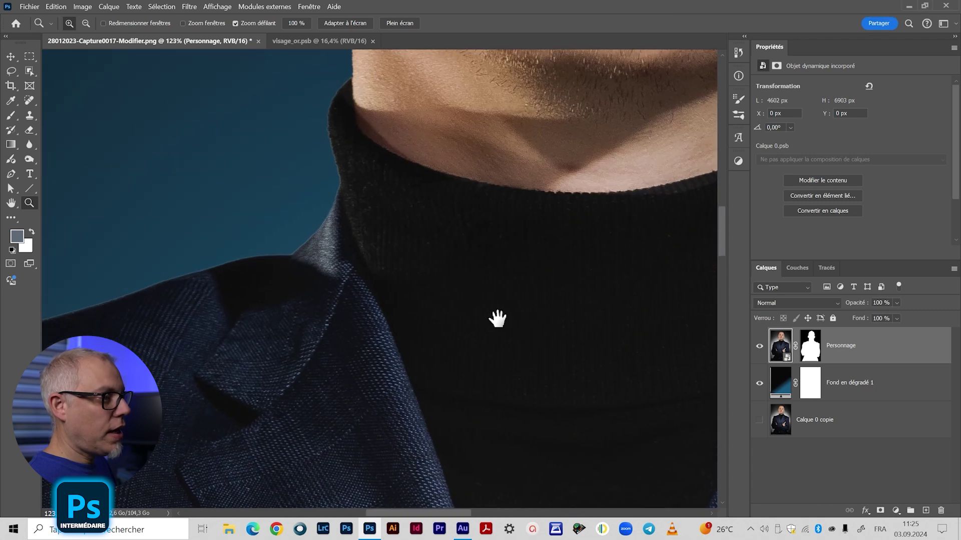
pyautogui.moveTo(302, 343); pyautogui.dragTo(415, 328)
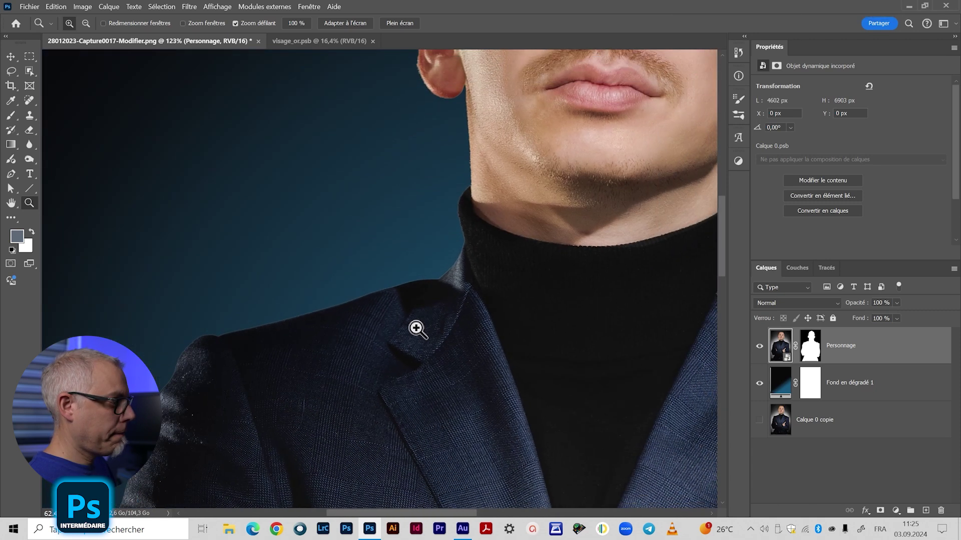
pyautogui.moveTo(459, 377); pyautogui.dragTo(435, 361)
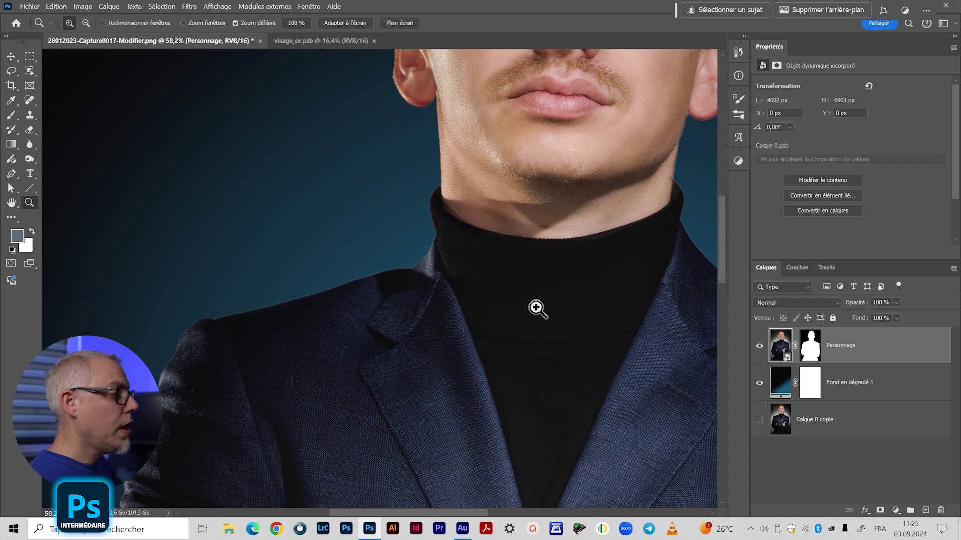
pyautogui.moveTo(539, 321); pyautogui.dragTo(533, 327)
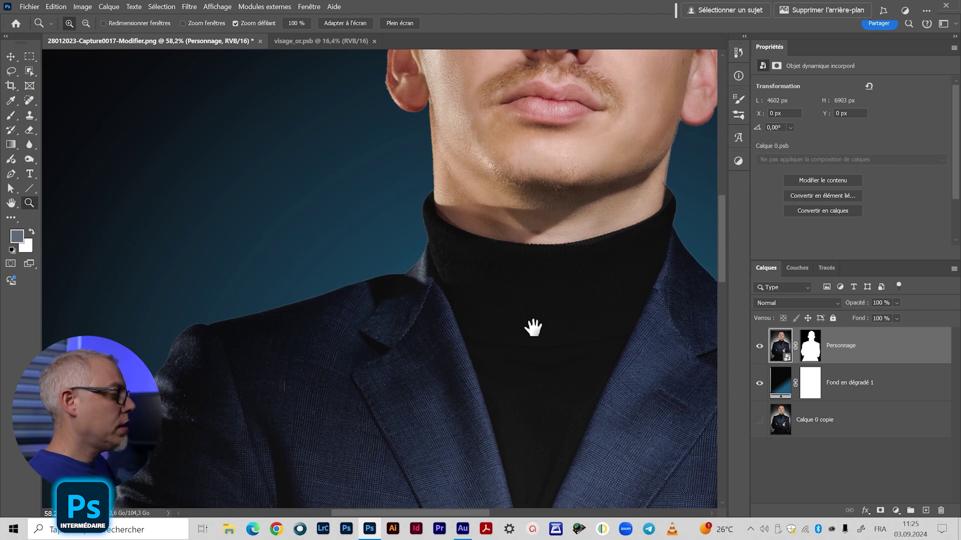
# - Start the Minimum filter on Personnage's layer mask and show the mask's edge in its preview at 33%
pyautogui.click(807, 351)
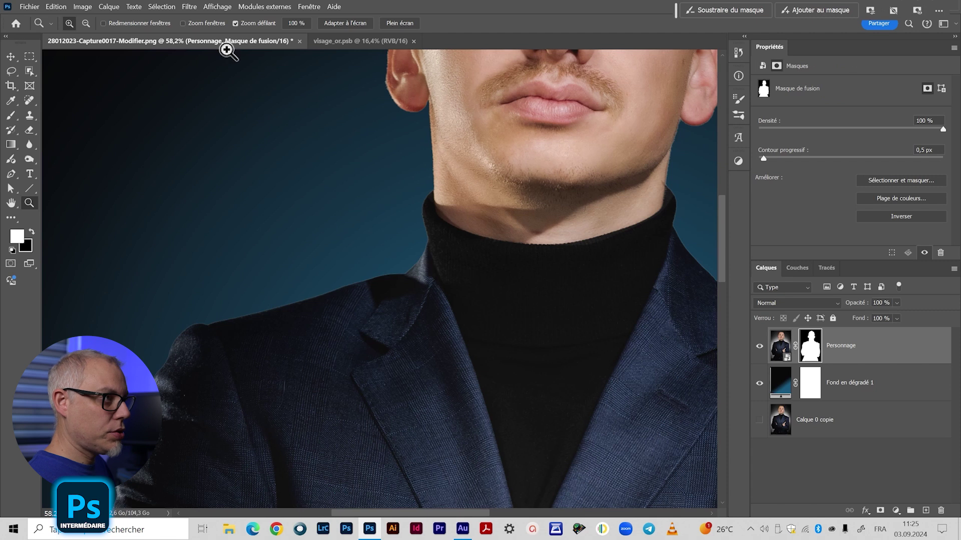
pyautogui.click(186, 7)
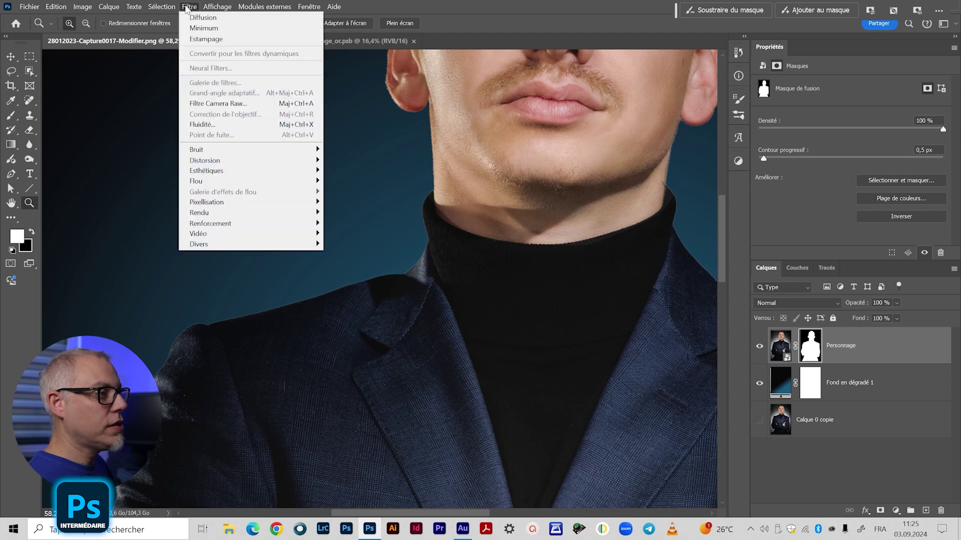
pyautogui.moveTo(227, 244)
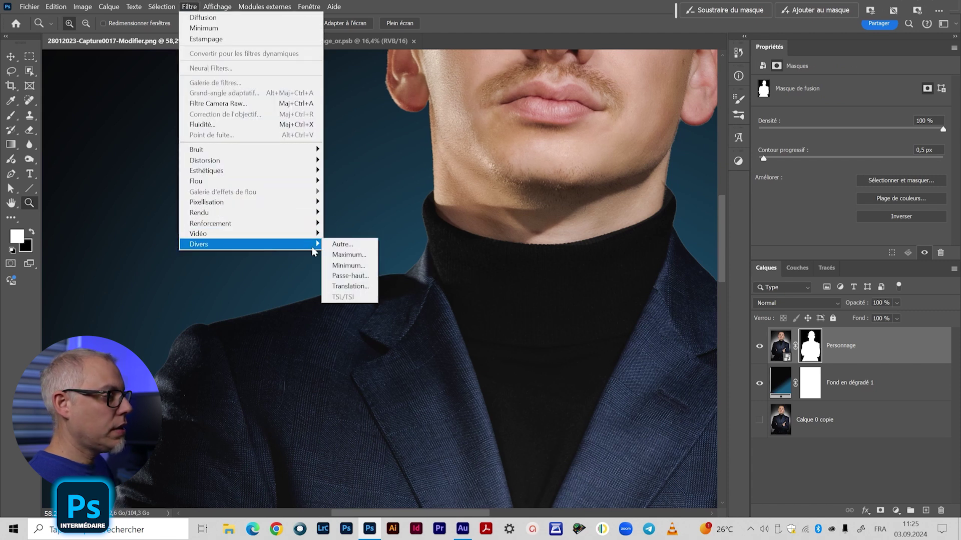
pyautogui.click(344, 266)
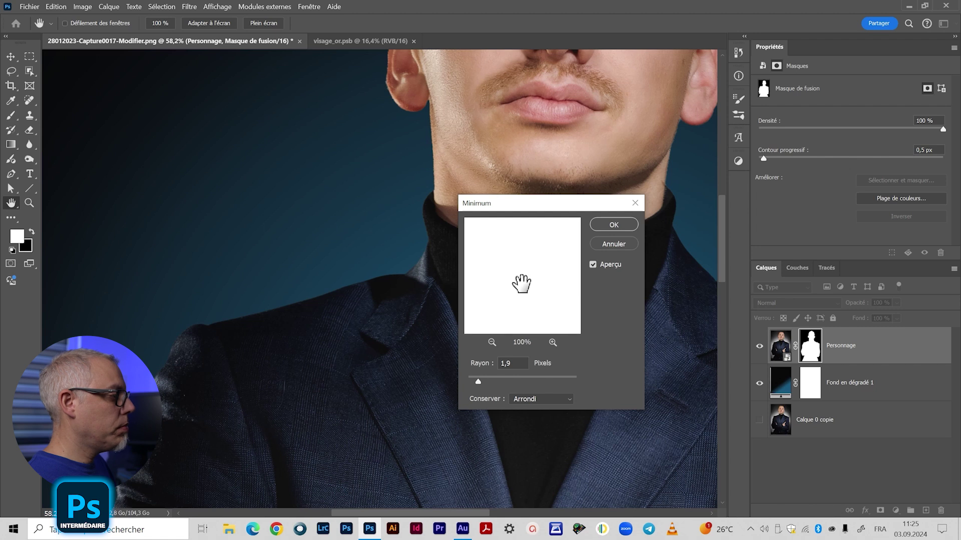
pyautogui.click(492, 344)
pyautogui.click(491, 343)
pyautogui.moveTo(540, 320); pyautogui.dragTo(500, 240)
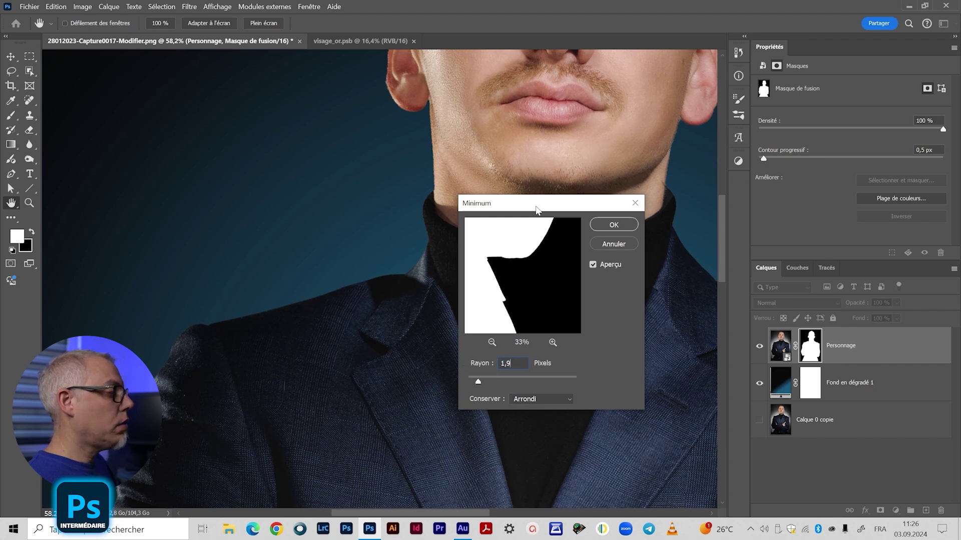
# - Compare the shoulder edge with and without the preview, and apply the Minimum filter with a 1,9-pixel radius and Arrondi
pyautogui.moveTo(535, 207); pyautogui.dragTo(525, 218)
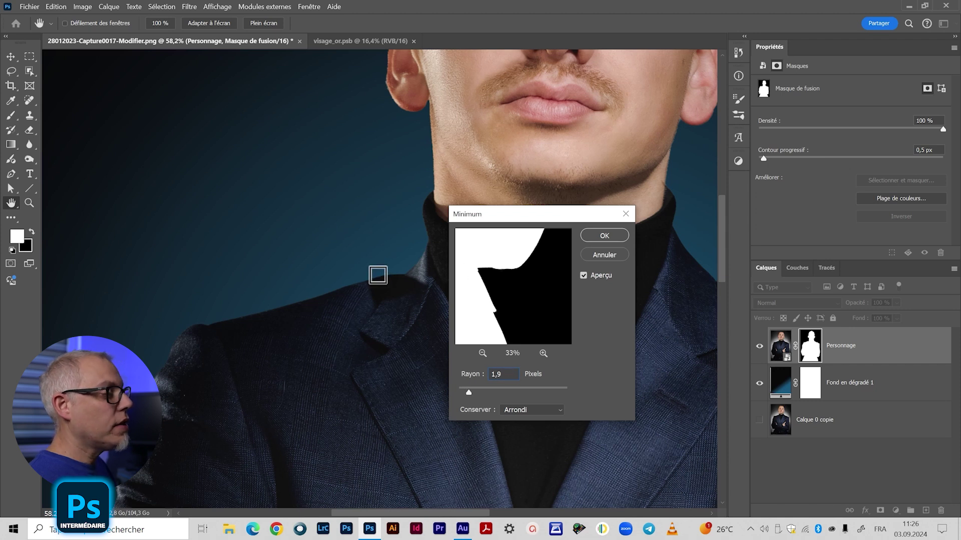
pyautogui.moveTo(525, 279)
pyautogui.mouseDown()
pyautogui.moveTo(510, 317)
pyautogui.moveTo(527, 275)
pyautogui.moveTo(518, 282)
pyautogui.mouseUp()
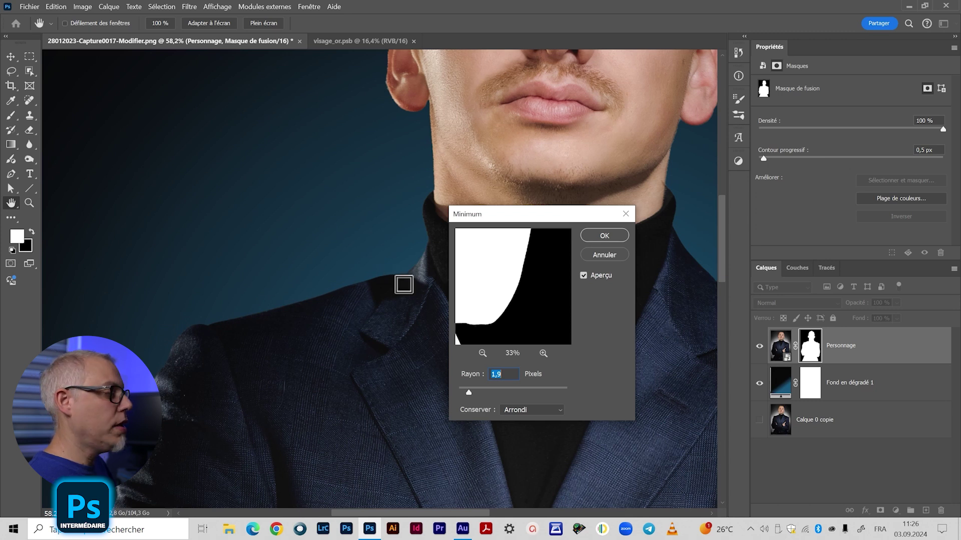
pyautogui.click(583, 276)
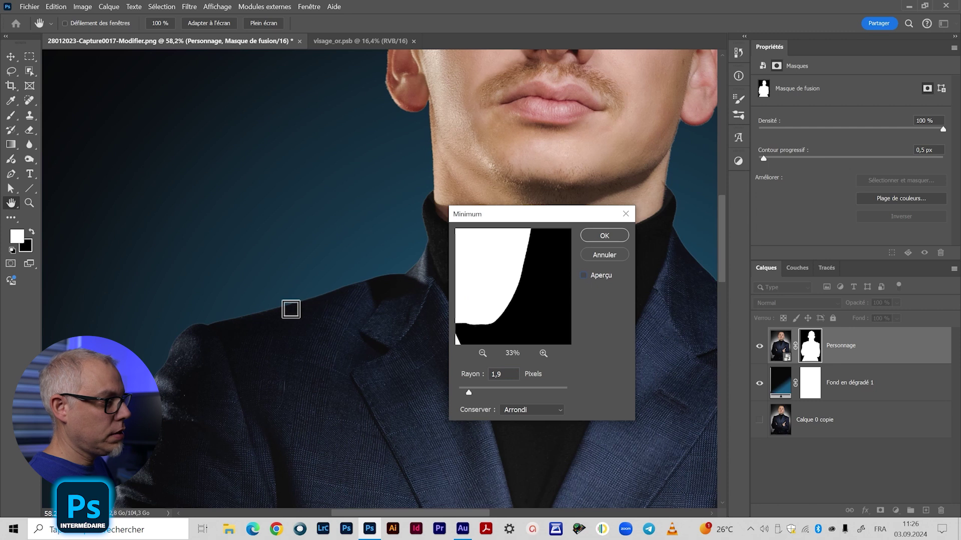
pyautogui.click(584, 276)
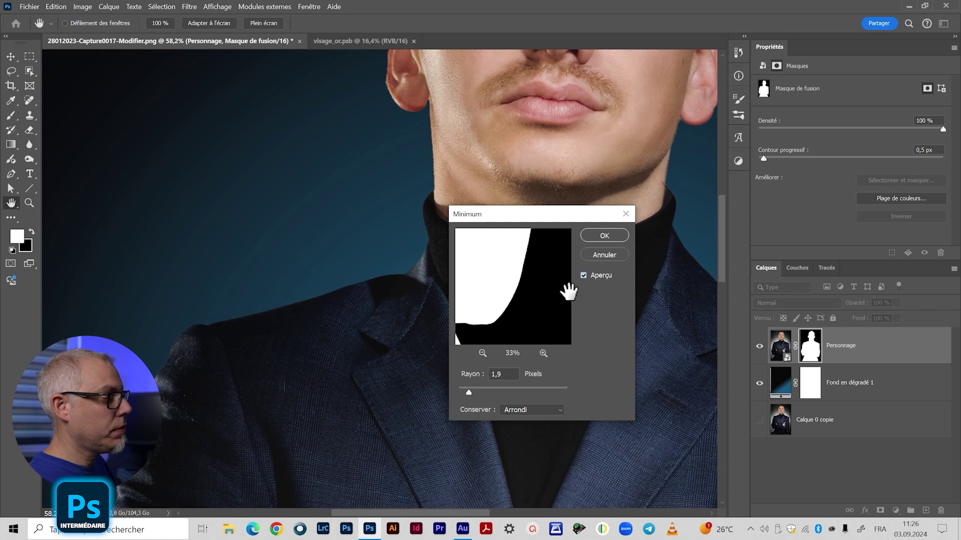
pyautogui.click(596, 236)
pyautogui.press('z')
pyautogui.moveTo(592, 240); pyautogui.dragTo(391, 340)
pyautogui.scroll(-5, 391, 341)
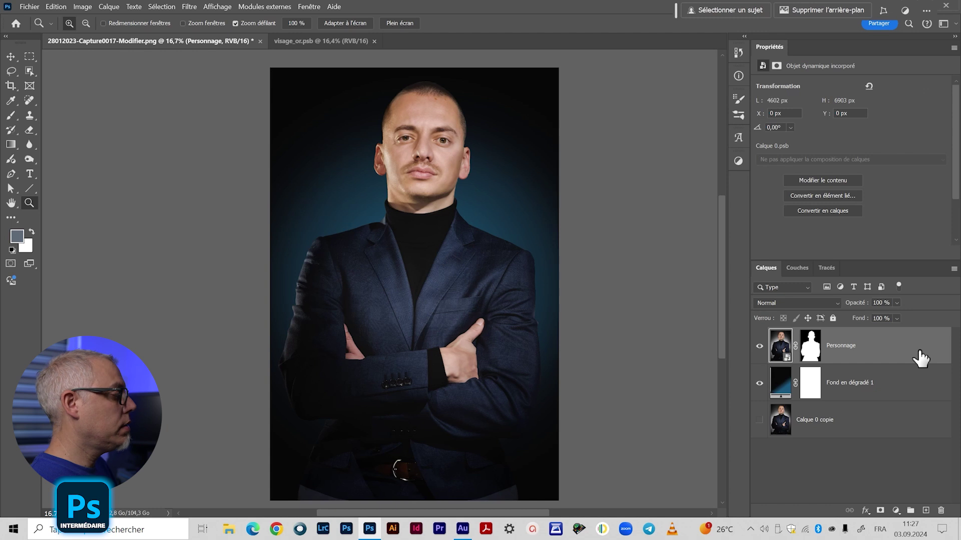
# - Start the Diffusion filter on the Personnage layer's image and inspect the Anisotrope effect on the eyebrow in its preview
pyautogui.moveTo(455, 161); pyautogui.dragTo(358, 346)
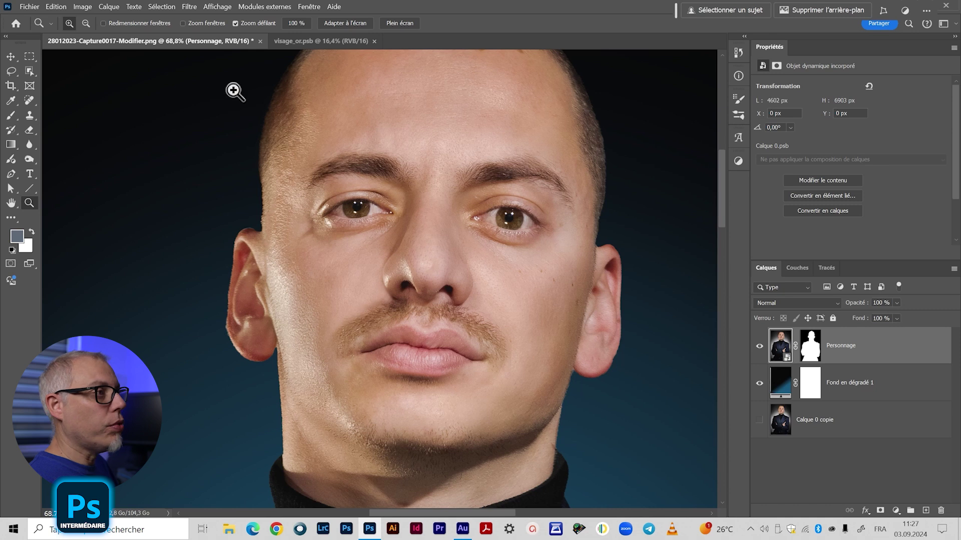
pyautogui.click(188, 5)
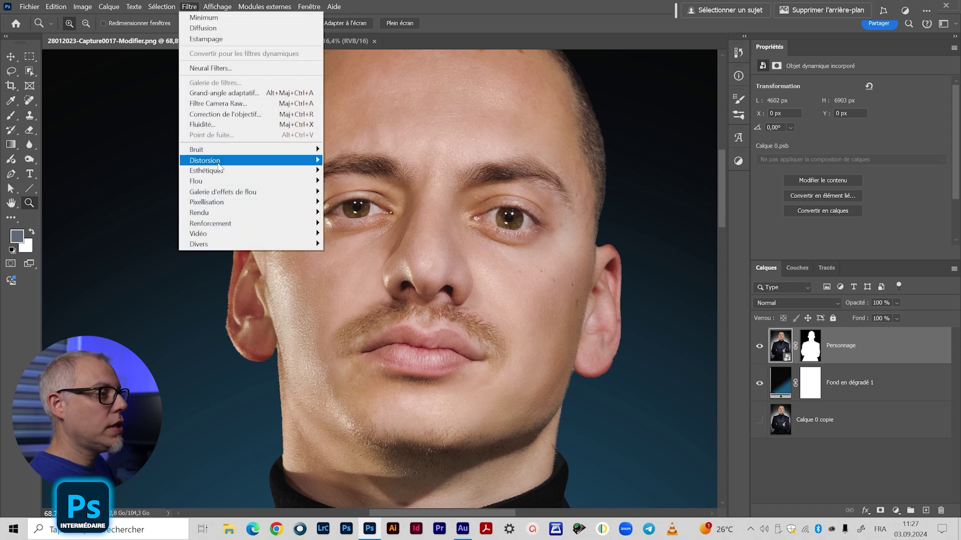
pyautogui.moveTo(207, 172)
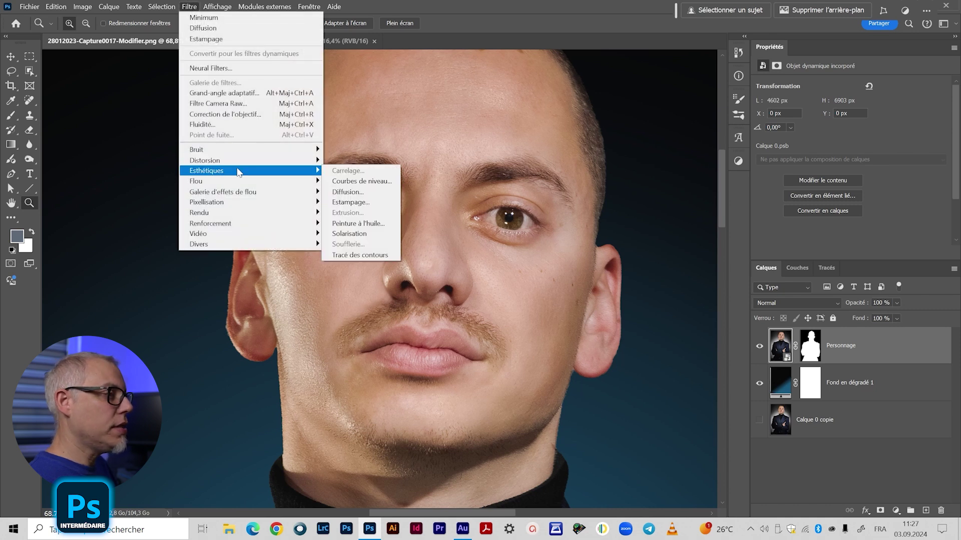
pyautogui.click(345, 193)
pyautogui.moveTo(506, 164); pyautogui.dragTo(630, 299)
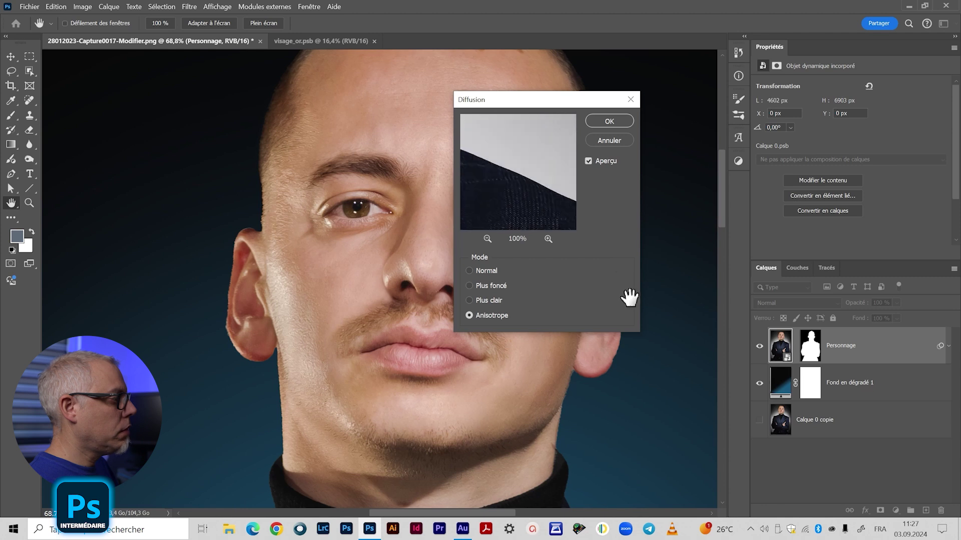
pyautogui.moveTo(501, 168); pyautogui.dragTo(509, 189)
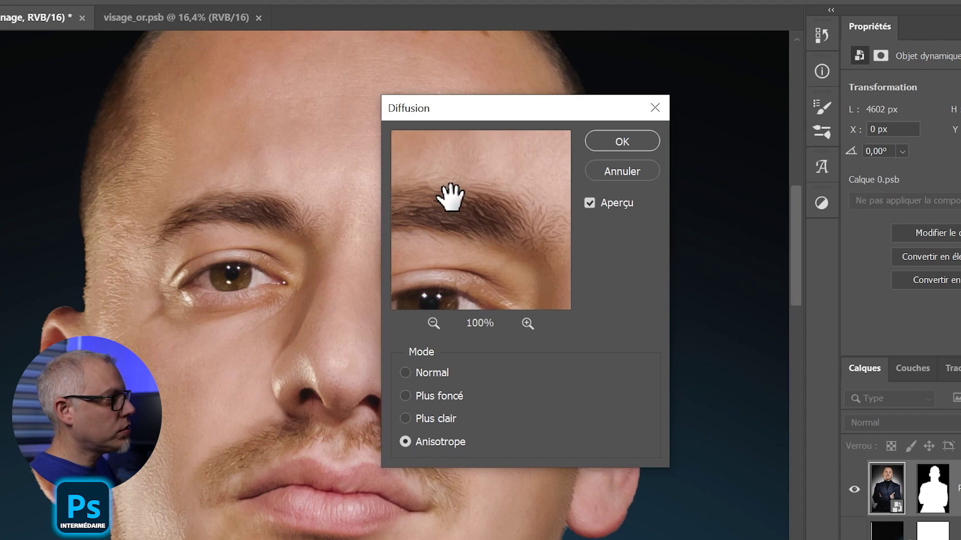
pyautogui.moveTo(527, 226); pyautogui.dragTo(493, 224)
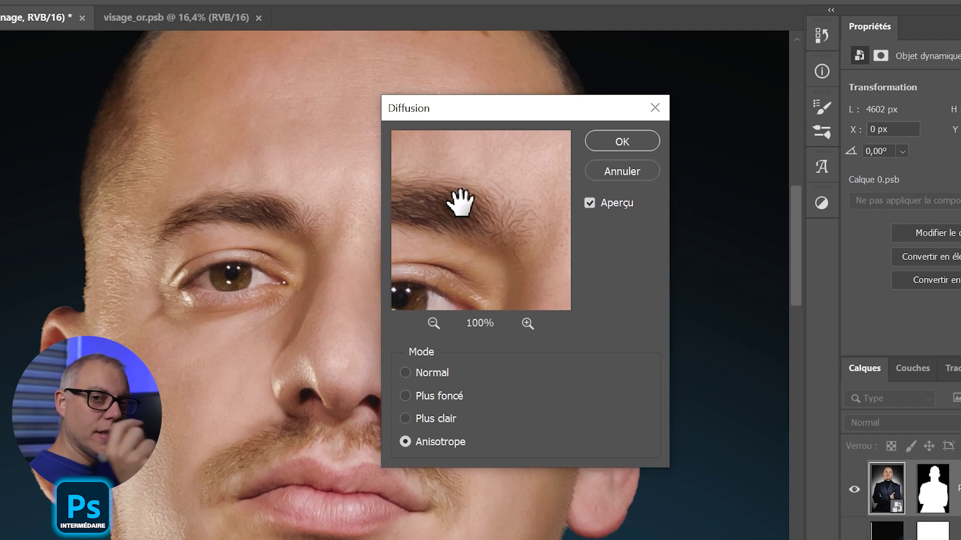
pyautogui.moveTo(521, 246); pyautogui.dragTo(525, 293)
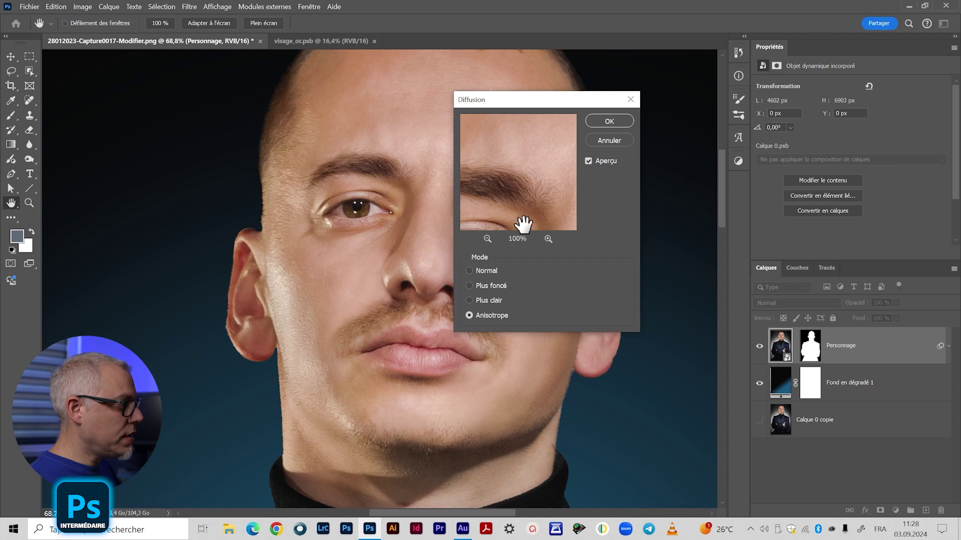
# - Try the Plus foncé, Normal and Plus clair modes of the Diffusion filter on the face
pyautogui.click(470, 285)
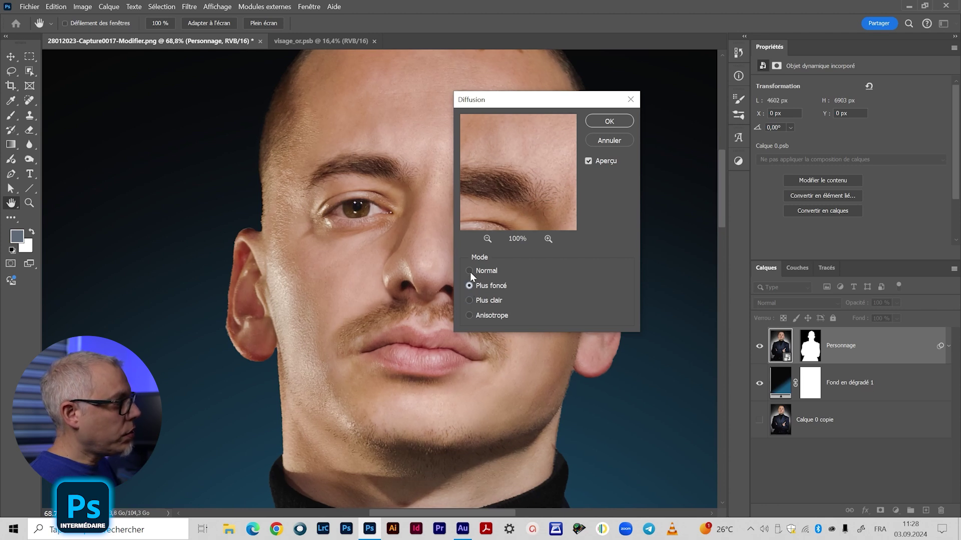
pyautogui.click(470, 271)
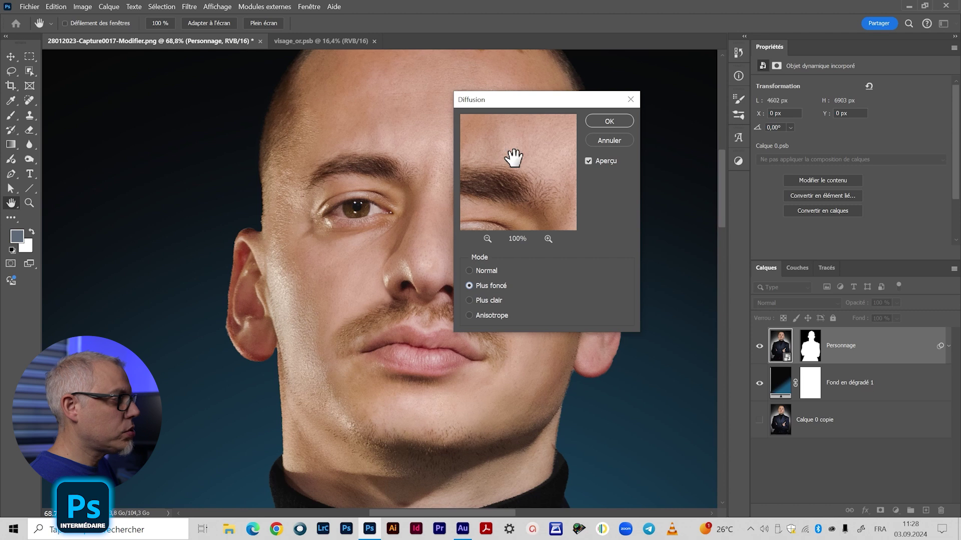
pyautogui.click(474, 300)
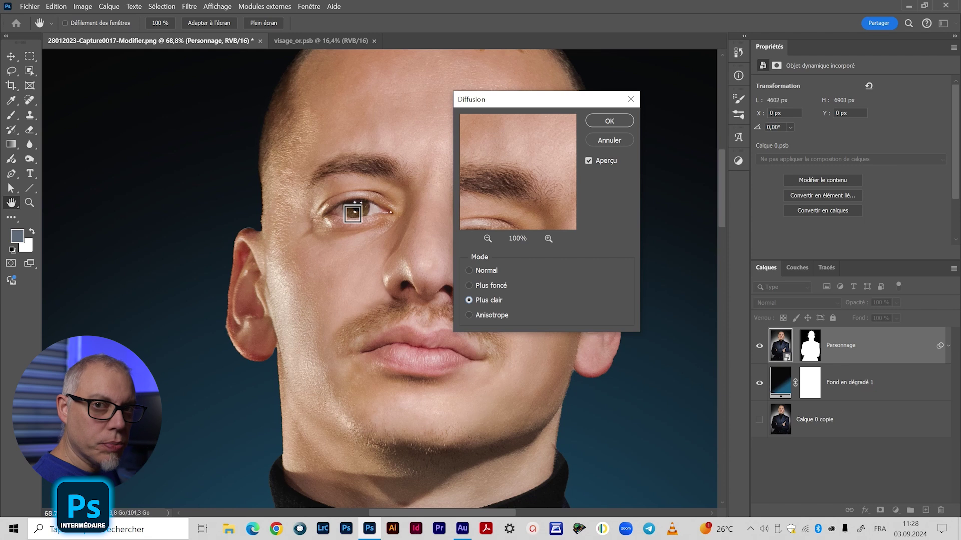
# - Set the Diffusion mode to Anisotrope, check the eye area in the preview, and apply the filter to Personnage
pyautogui.click(487, 316)
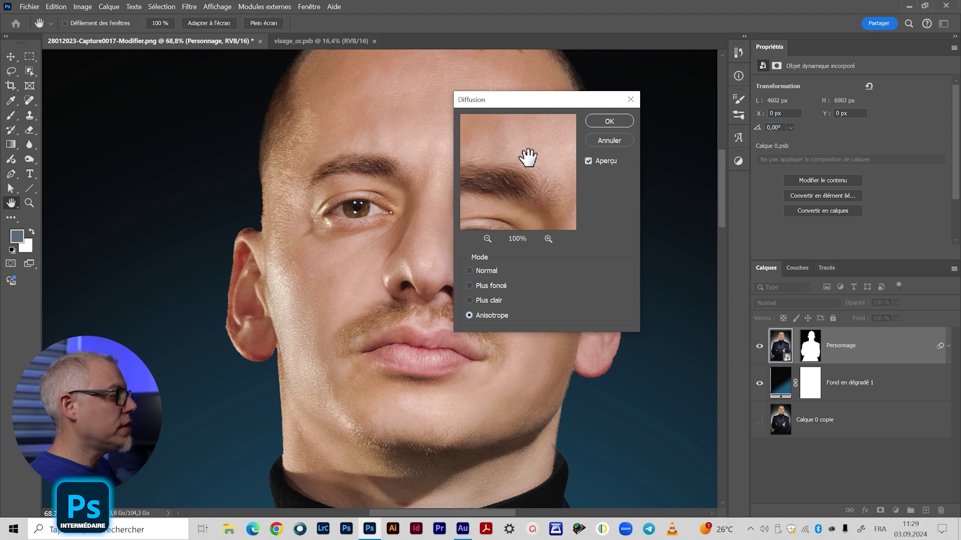
pyautogui.moveTo(553, 228); pyautogui.dragTo(552, 191)
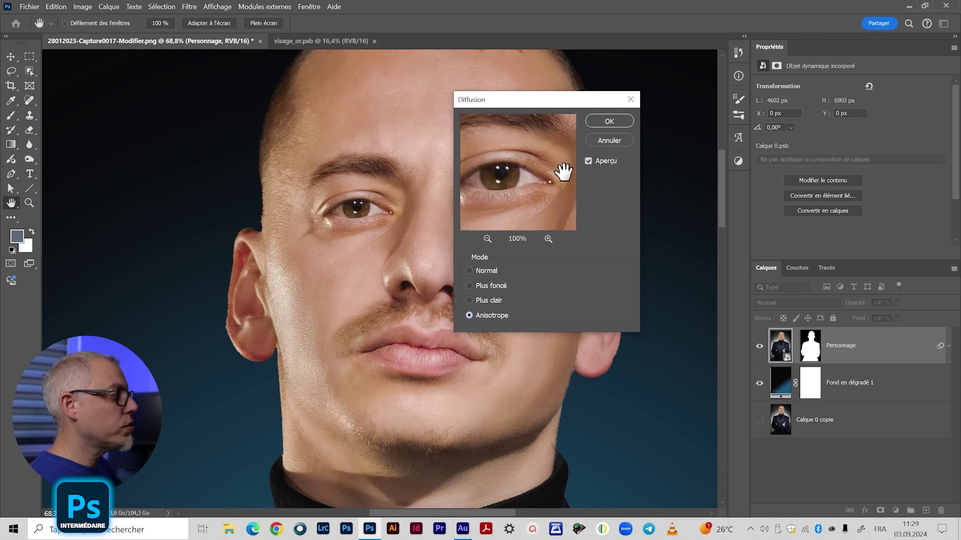
pyautogui.click(598, 121)
pyautogui.press('z')
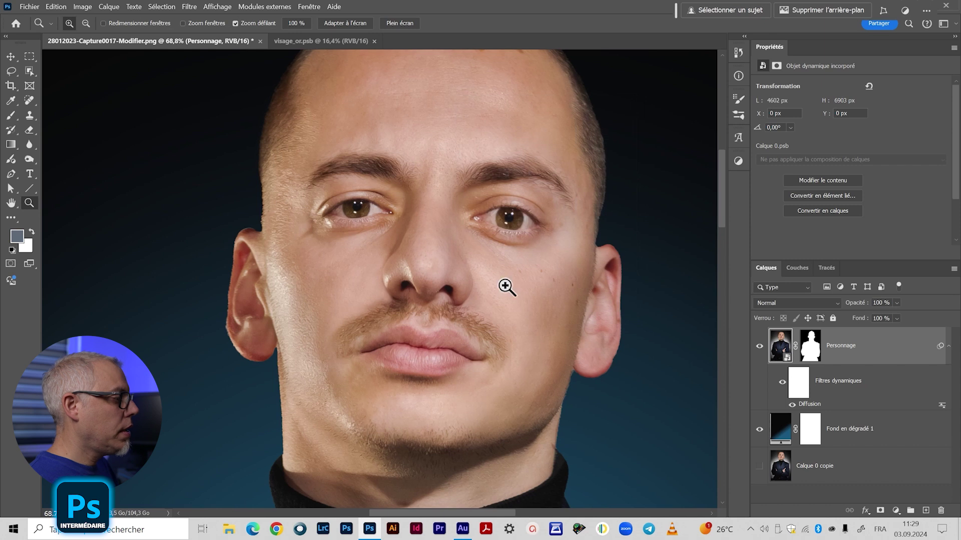
# - Examine the Diffusion effect up close on the man's eyes and skin and on the jacket's fabric
pyautogui.moveTo(370, 314); pyautogui.dragTo(403, 208)
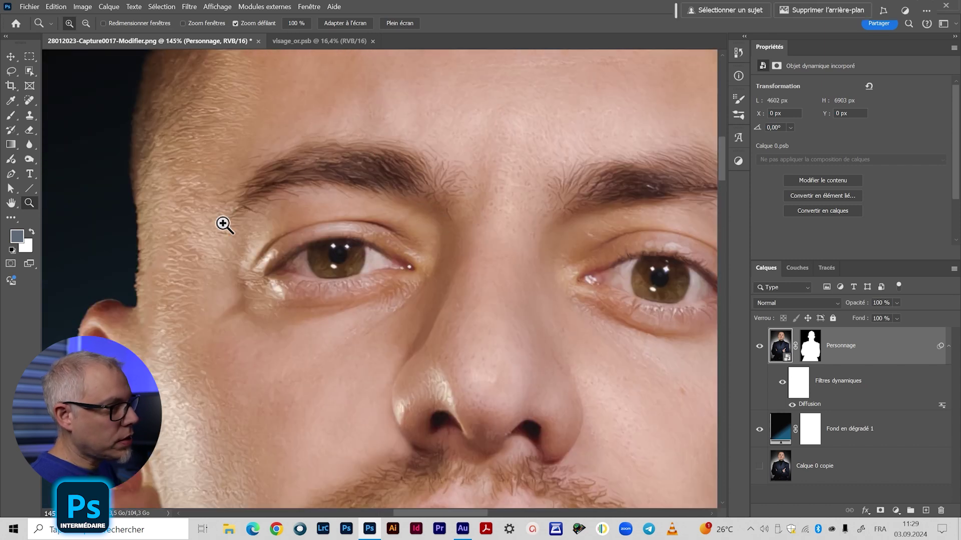
pyautogui.scroll(-4, 208, 278)
pyautogui.moveTo(361, 267); pyautogui.dragTo(330, 269)
pyautogui.moveTo(444, 322); pyautogui.dragTo(455, 204)
pyautogui.moveTo(343, 358); pyautogui.dragTo(380, 350)
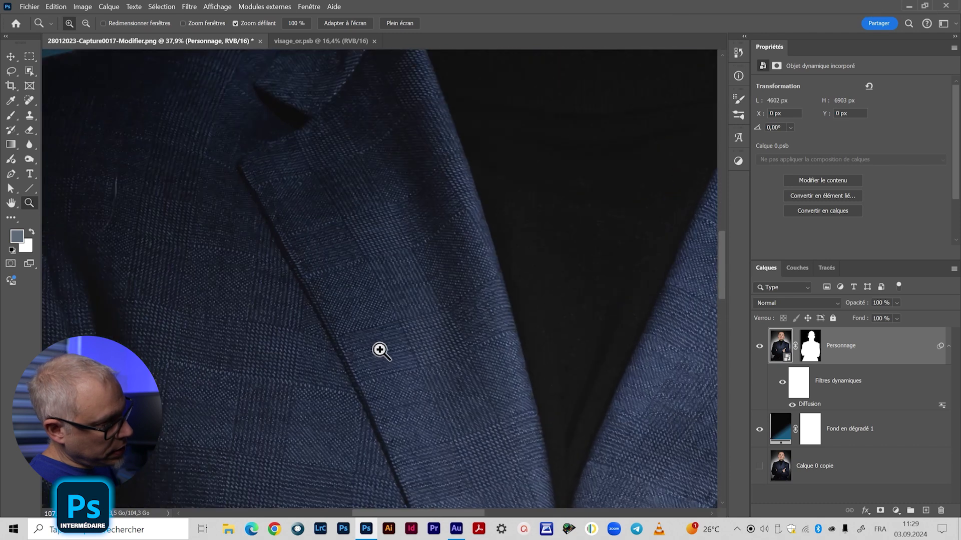
pyautogui.scroll(3, 468, 321)
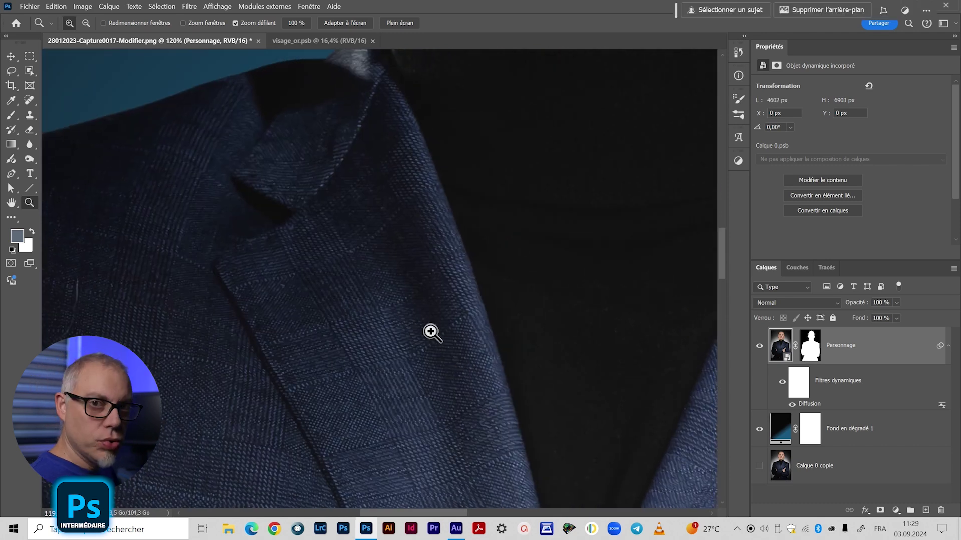
pyautogui.scroll(-5, 430, 333)
pyautogui.moveTo(584, 326)
pyautogui.mouseDown()
pyautogui.moveTo(579, 302)
pyautogui.moveTo(586, 342)
pyautogui.mouseUp()
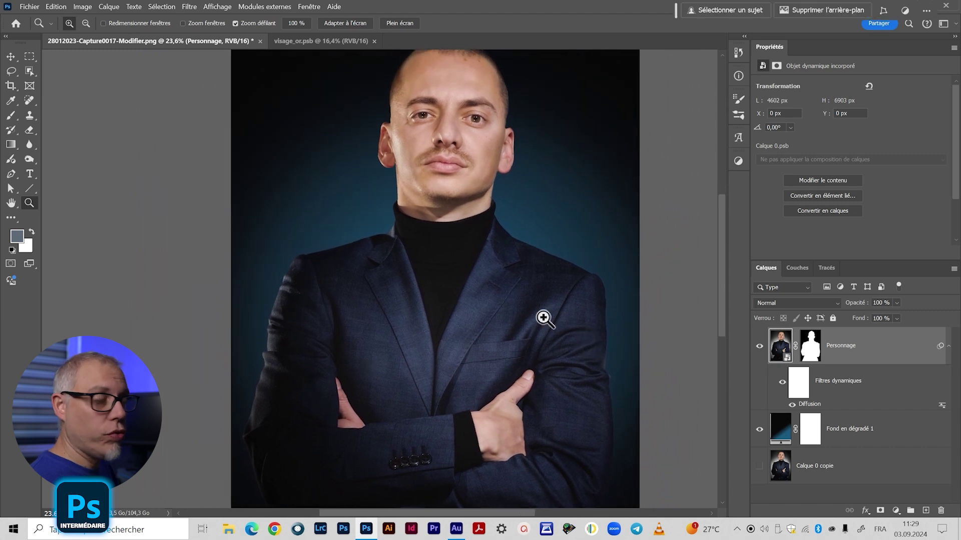
# - Target the smart filter mask of Personnage and select the man's head and both hands with the Object Selection tool
pyautogui.click(791, 383)
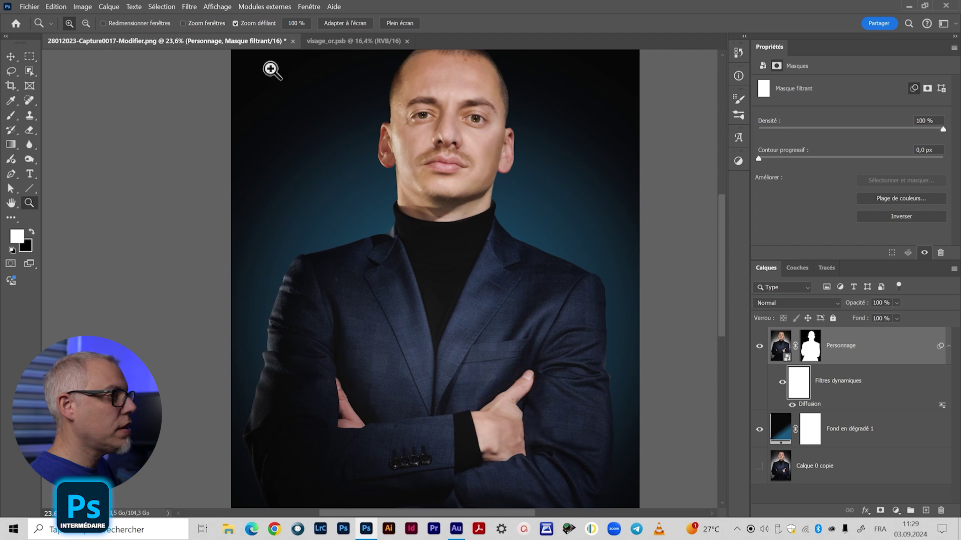
pyautogui.click(30, 71)
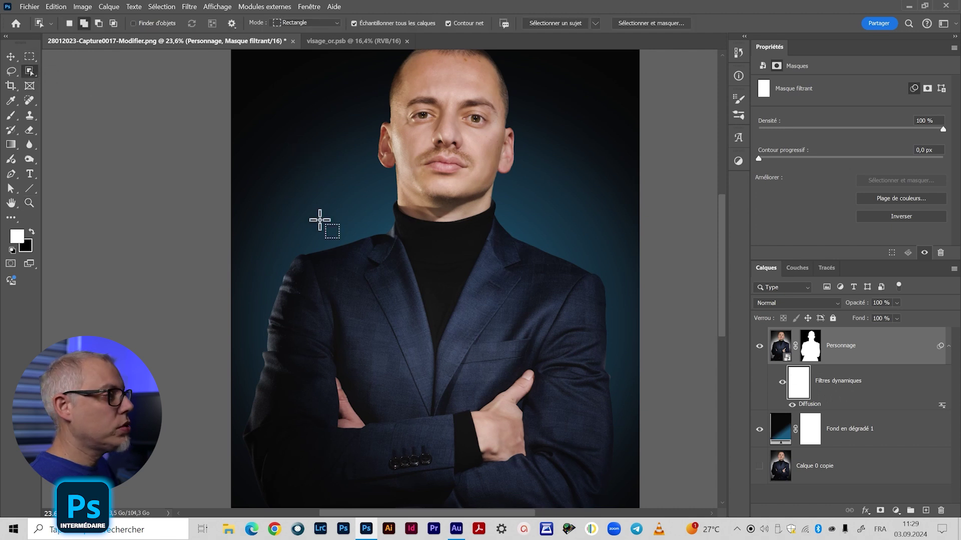
pyautogui.moveTo(470, 194); pyautogui.dragTo(460, 231)
pyautogui.moveTo(349, 63); pyautogui.dragTo(522, 273)
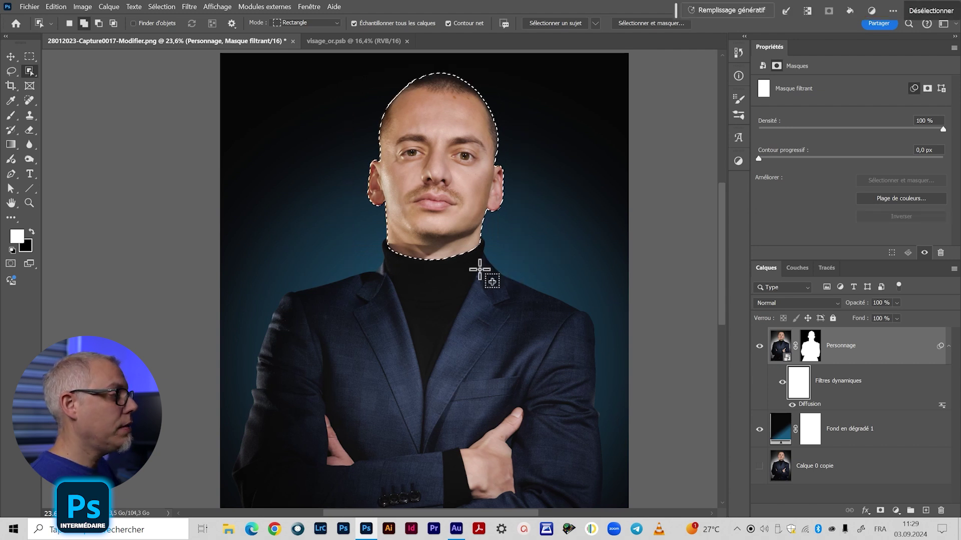
pyautogui.moveTo(366, 260); pyautogui.dragTo(326, 133)
pyautogui.moveTo(412, 253)
pyautogui.mouseDown()
pyautogui.moveTo(445, 317)
pyautogui.moveTo(501, 371)
pyautogui.mouseUp()
pyautogui.moveTo(277, 274); pyautogui.dragTo(326, 339)
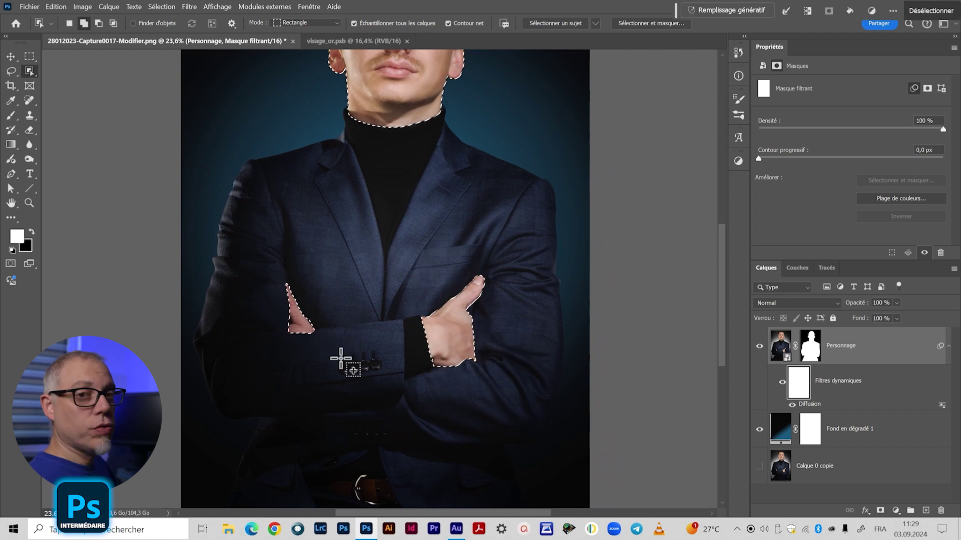
# - Check the selection edges around the head, the tucked fingers and the hand with the raised thumb up close
pyautogui.moveTo(358, 209); pyautogui.dragTo(378, 338)
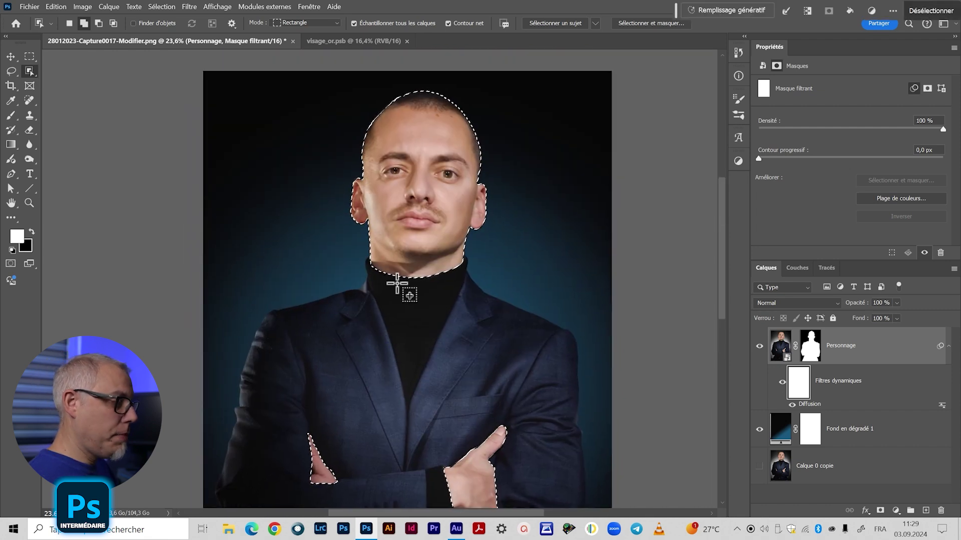
pyautogui.scroll(2, 406, 236)
pyautogui.scroll(2, 405, 235)
pyautogui.press('c')
pyautogui.moveTo(397, 366); pyautogui.dragTo(383, 123)
pyautogui.press('z')
pyautogui.hotkey('ctrl', '0')
pyautogui.moveTo(365, 230); pyautogui.dragTo(392, 231)
pyautogui.press('l')
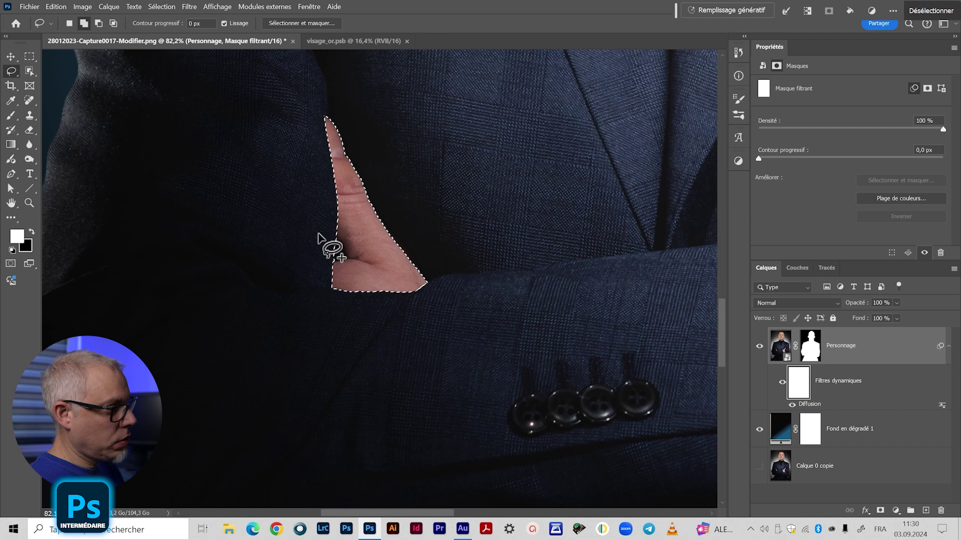
pyautogui.moveTo(329, 239)
pyautogui.mouseDown()
pyautogui.moveTo(341, 243)
pyautogui.moveTo(332, 262)
pyautogui.moveTo(365, 305)
pyautogui.moveTo(343, 248)
pyautogui.moveTo(272, 296)
pyautogui.mouseUp()
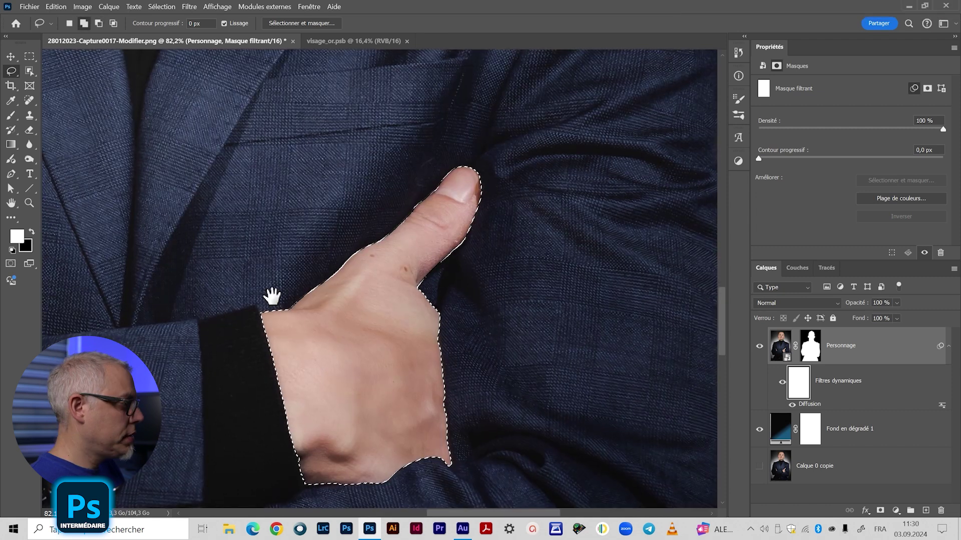
pyautogui.press('z')
pyautogui.moveTo(350, 315); pyautogui.dragTo(313, 309)
pyautogui.moveTo(299, 223); pyautogui.dragTo(418, 275)
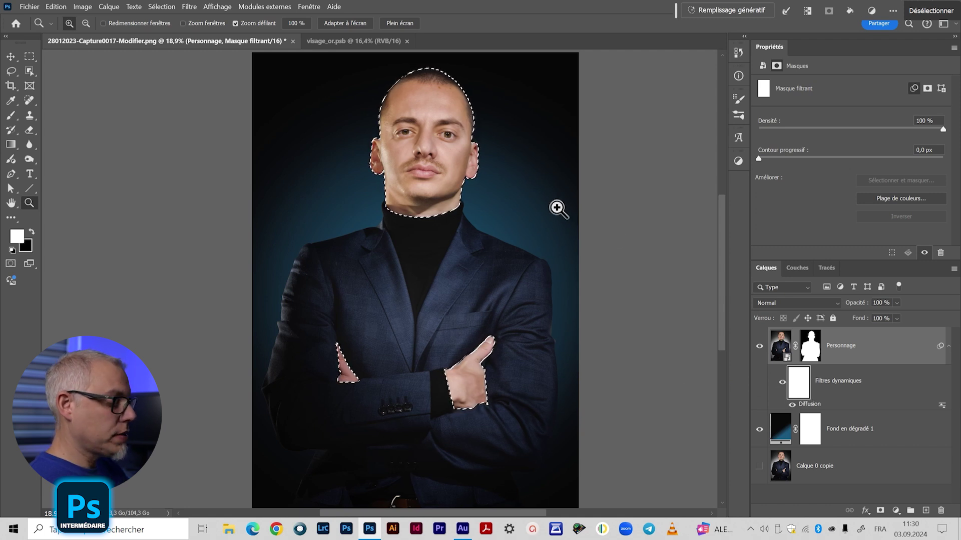
# - Fill the selected skin areas with black in the smart filter mask, deselect, and compare the face with the jacket
pyautogui.hotkey('ctrl', 'BackSpace')
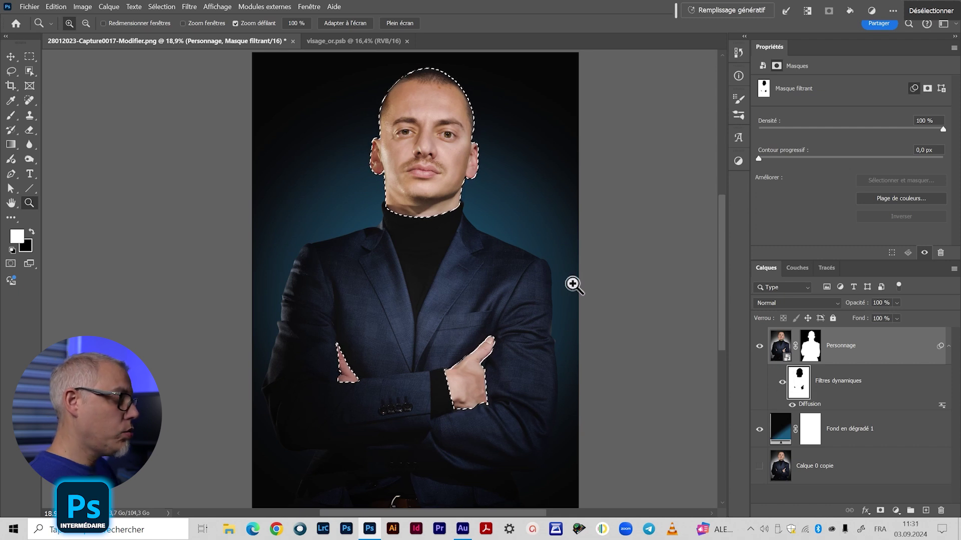
pyautogui.hotkey('ctrl', 'd')
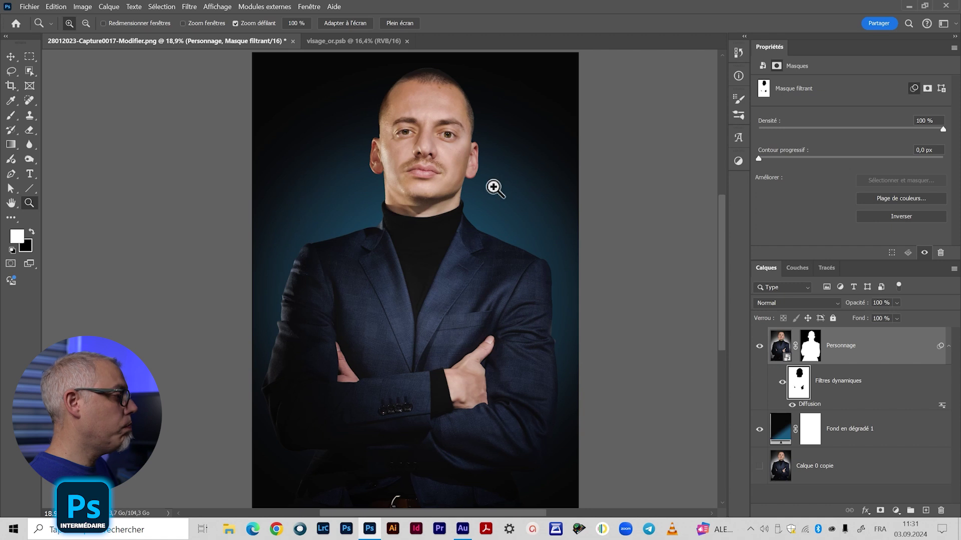
pyautogui.moveTo(404, 219); pyautogui.dragTo(437, 208)
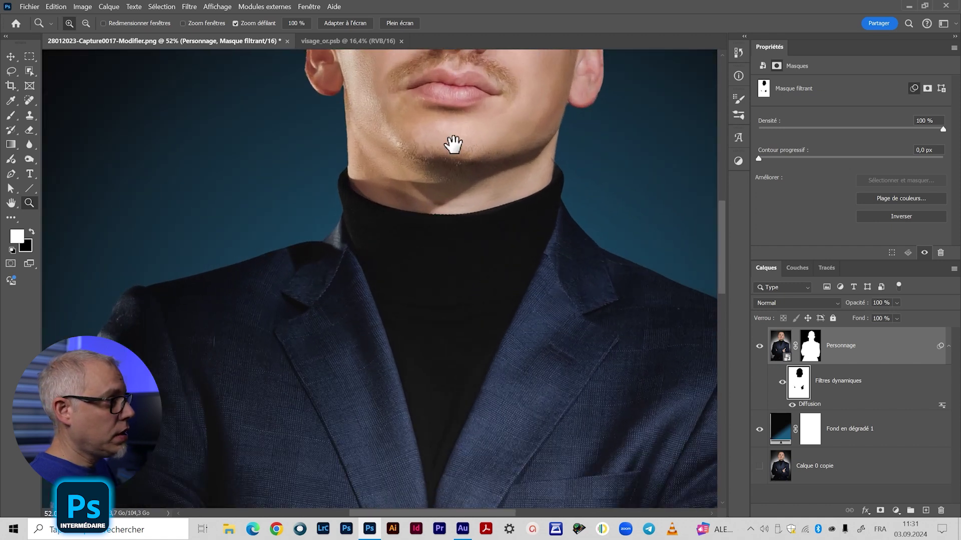
pyautogui.moveTo(452, 146); pyautogui.dragTo(448, 328)
pyautogui.moveTo(435, 219); pyautogui.dragTo(456, 345)
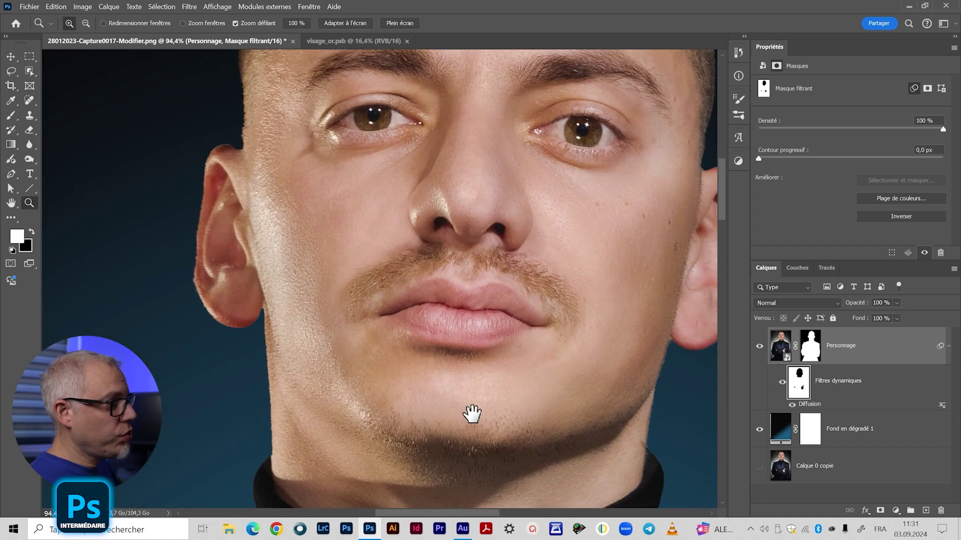
pyautogui.moveTo(472, 413); pyautogui.dragTo(493, 86)
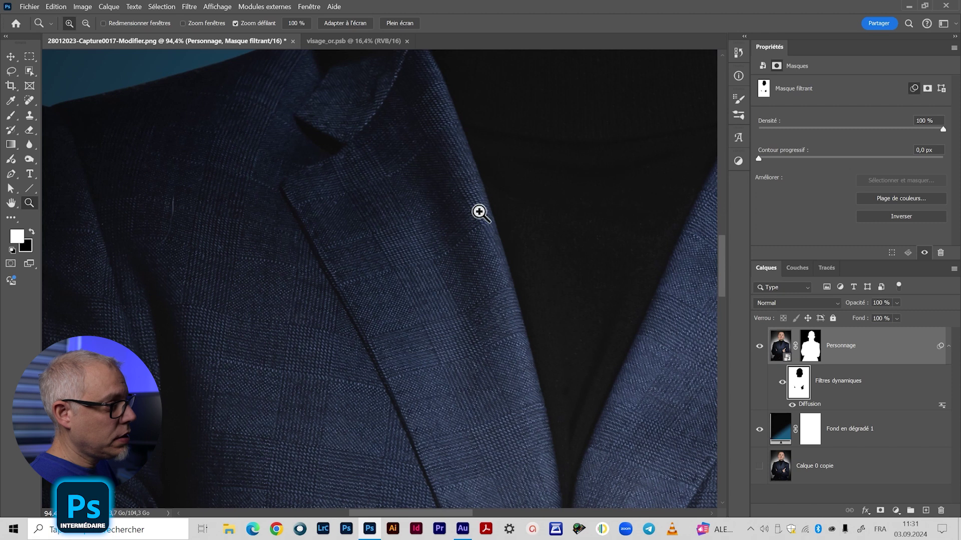
pyautogui.moveTo(479, 212); pyautogui.dragTo(433, 217)
pyautogui.moveTo(587, 212); pyautogui.dragTo(435, 294)
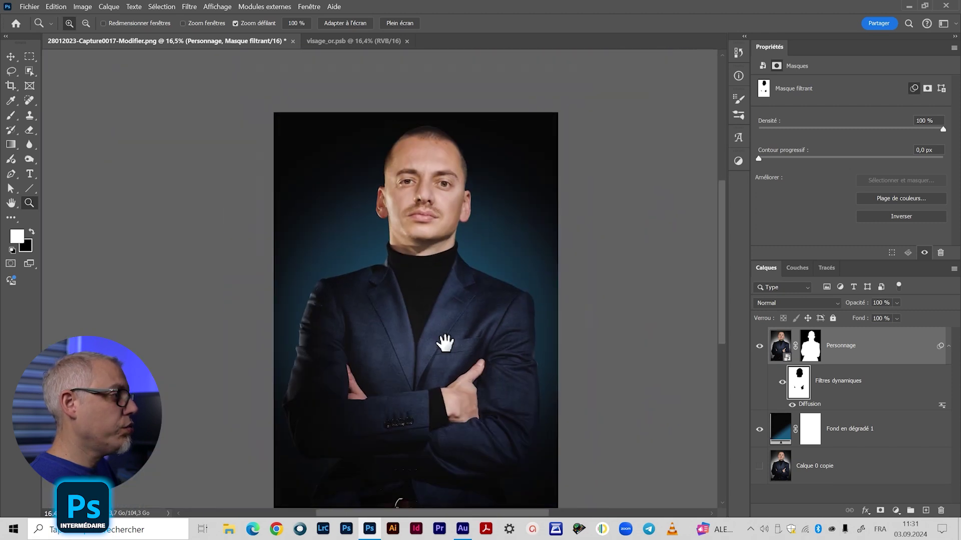
pyautogui.moveTo(444, 344); pyautogui.dragTo(443, 297)
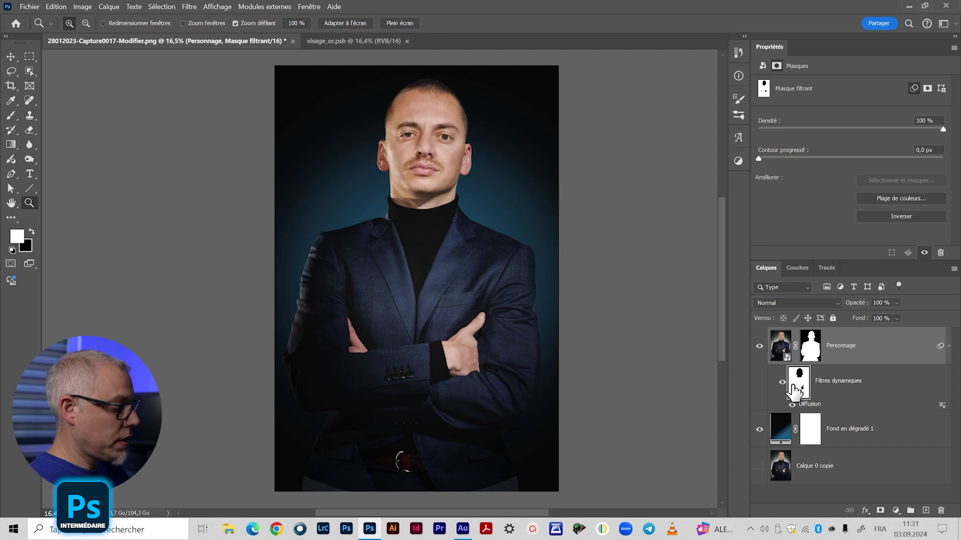
# - Invert the smart filter mask so that Diffusion affects only the head and hands
pyautogui.hotkey('ctrl', 'i')
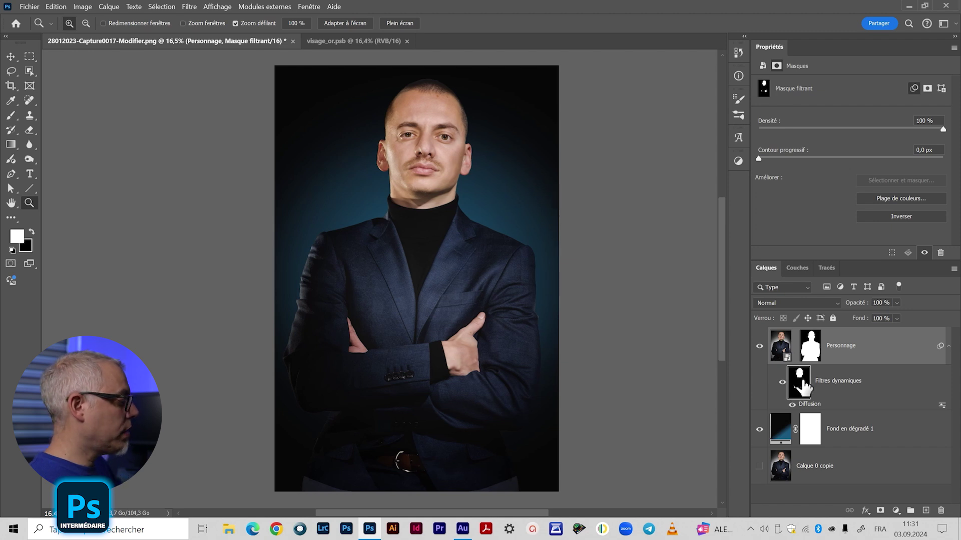
pyautogui.moveTo(414, 144)
pyautogui.mouseDown()
pyautogui.moveTo(477, 148)
pyautogui.moveTo(427, 154)
pyautogui.mouseUp()
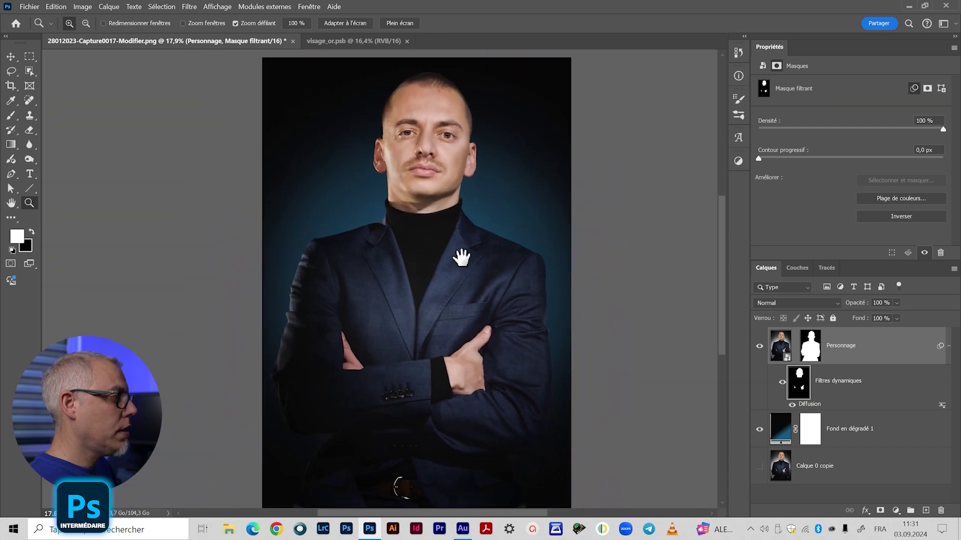
pyautogui.moveTo(453, 229); pyautogui.dragTo(442, 227)
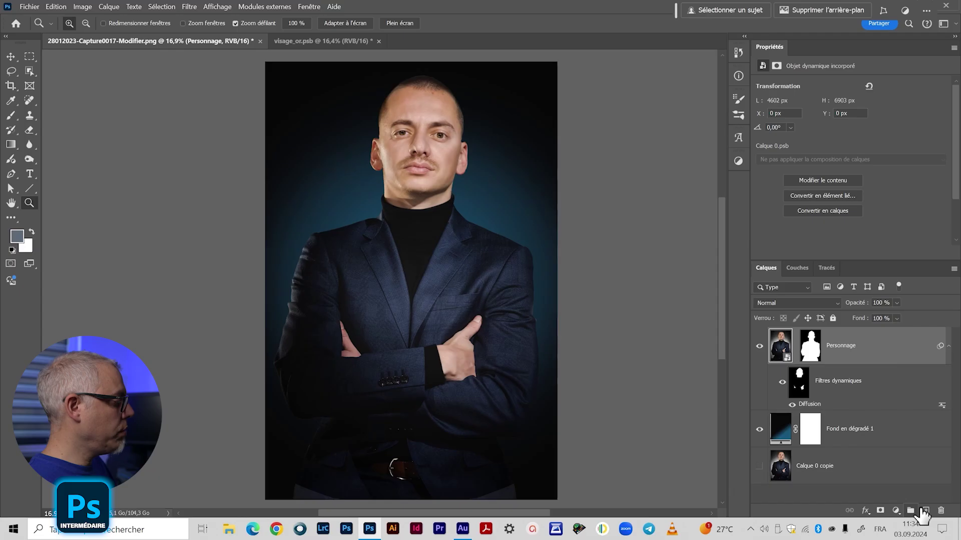
# - Create a new layer above Personnage for painting on the head and clip it to Personnage
pyautogui.click(926, 510)
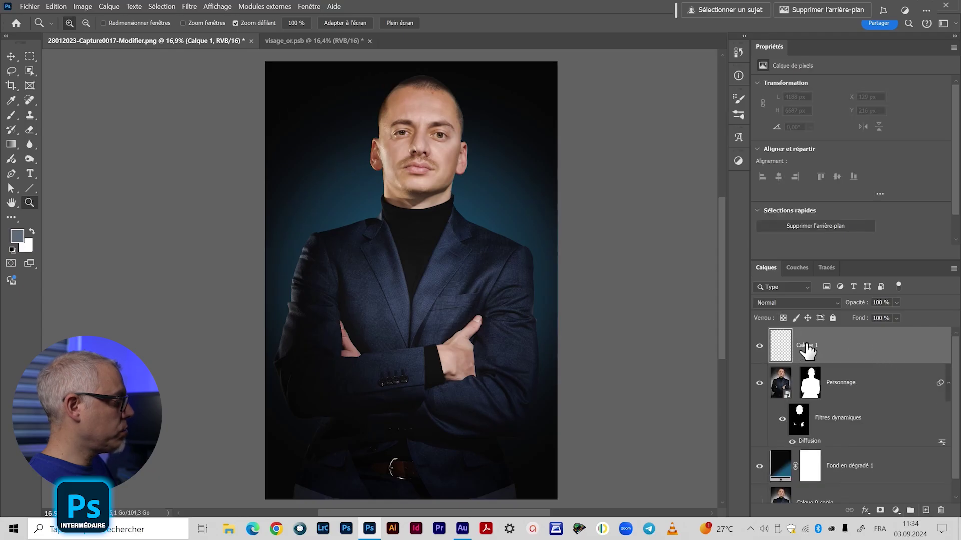
pyautogui.click(430, 132)
pyautogui.moveTo(430, 133); pyautogui.dragTo(343, 255)
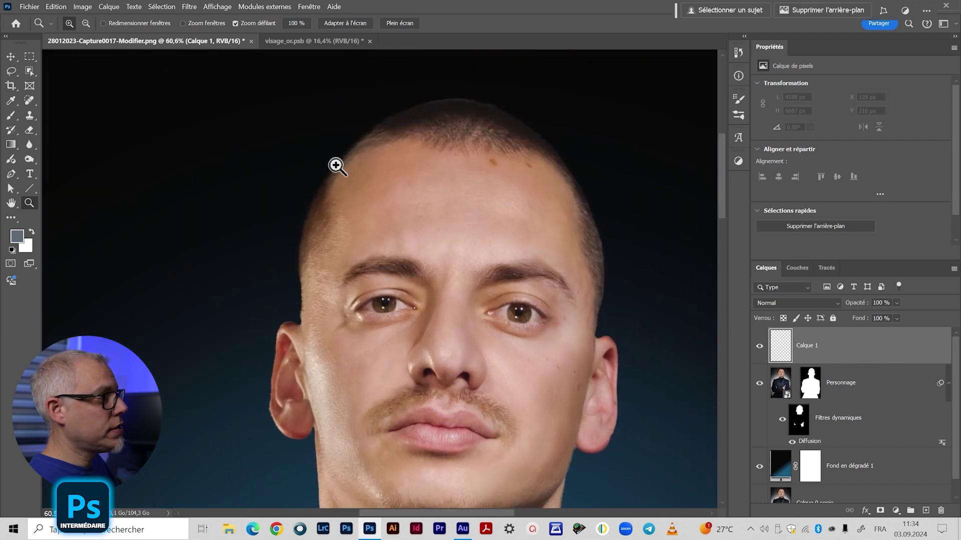
pyautogui.moveTo(511, 247); pyautogui.dragTo(478, 263)
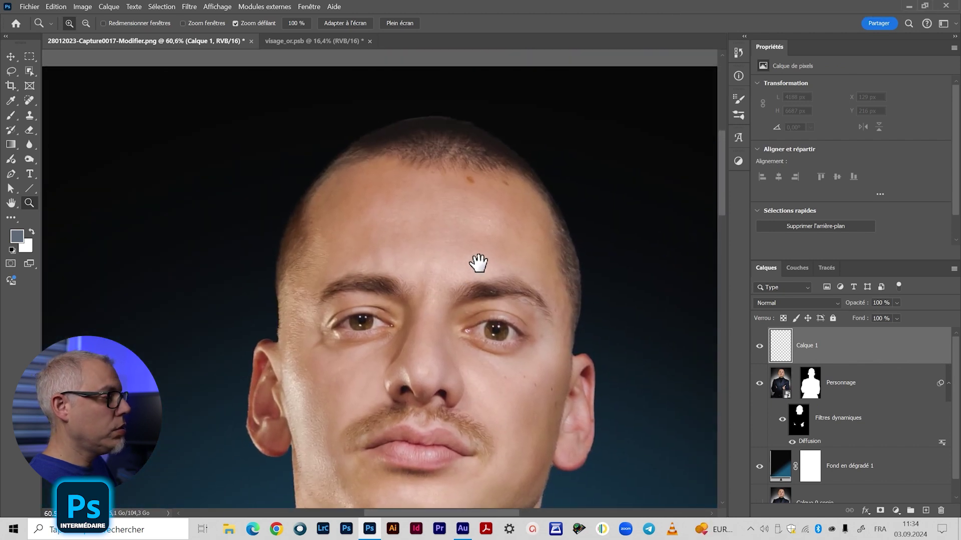
pyautogui.click(9, 119)
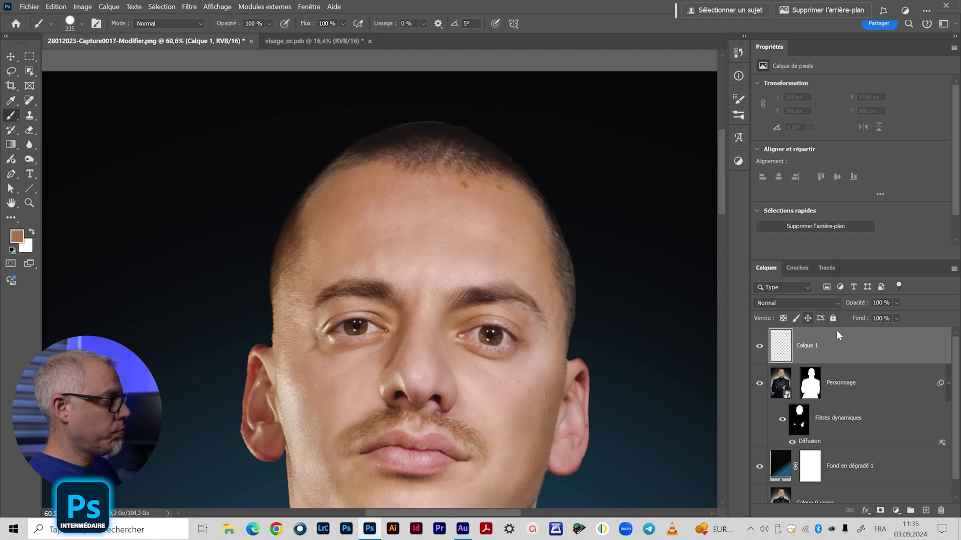
pyautogui.keyDown('alt'); pyautogui.click(892, 361); pyautogui.keyUp('alt')
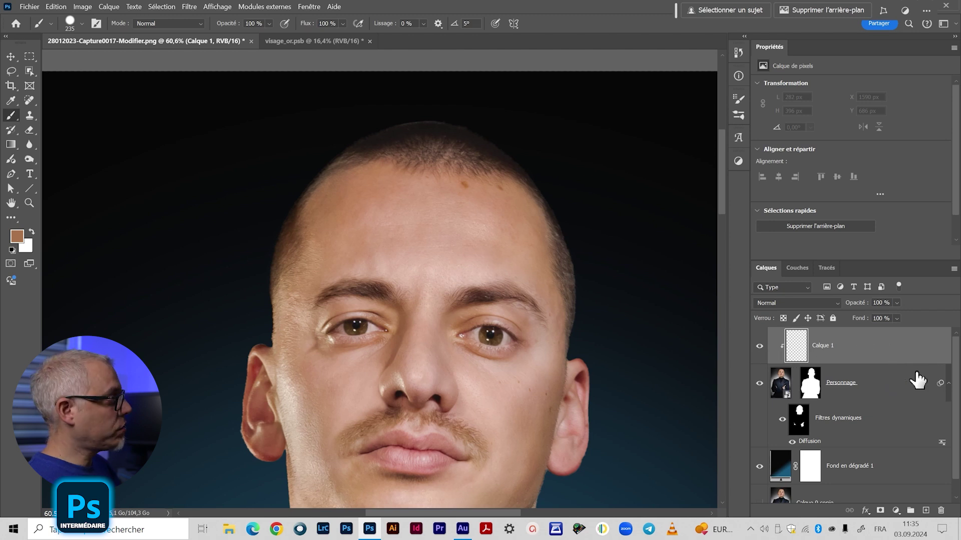
# - Paint skin brown over the man's hair on the clipped layer and set the layer's Fond to 75 %
pyautogui.moveTo(257, 296)
pyautogui.mouseDown()
pyautogui.moveTo(277, 221)
pyautogui.moveTo(380, 133)
pyautogui.moveTo(408, 133)
pyautogui.moveTo(429, 118)
pyautogui.moveTo(464, 155)
pyautogui.moveTo(525, 150)
pyautogui.moveTo(495, 150)
pyautogui.moveTo(534, 171)
pyautogui.moveTo(569, 296)
pyautogui.mouseUp()
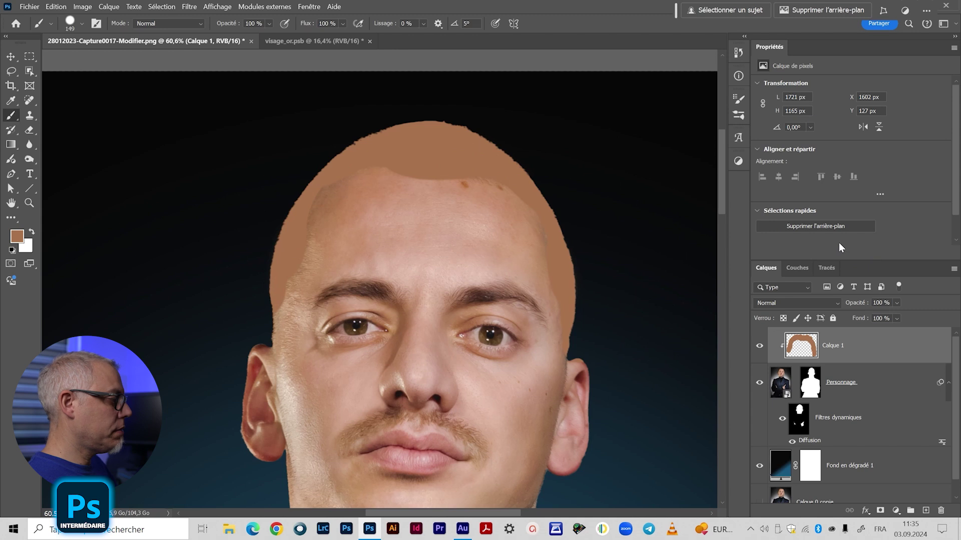
pyautogui.click(895, 318)
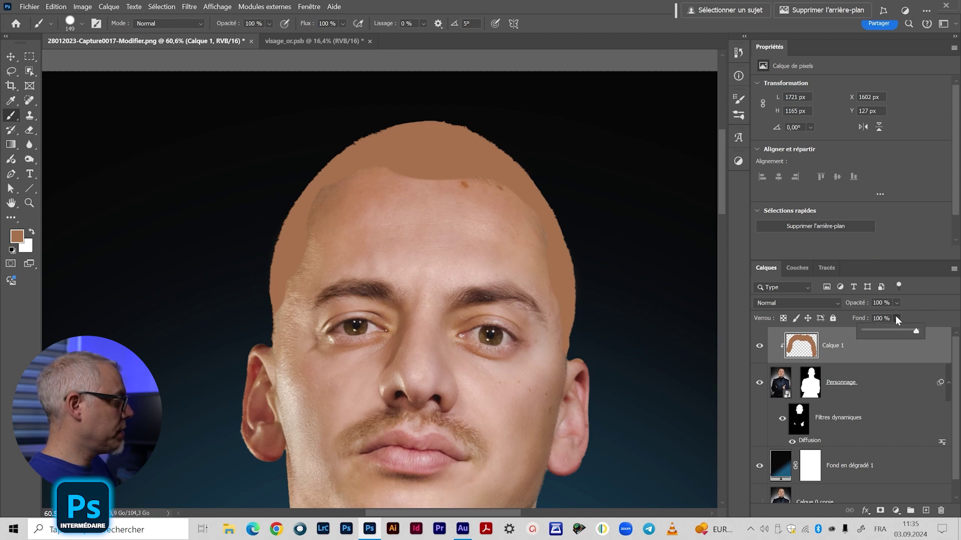
pyautogui.moveTo(914, 329); pyautogui.dragTo(905, 330)
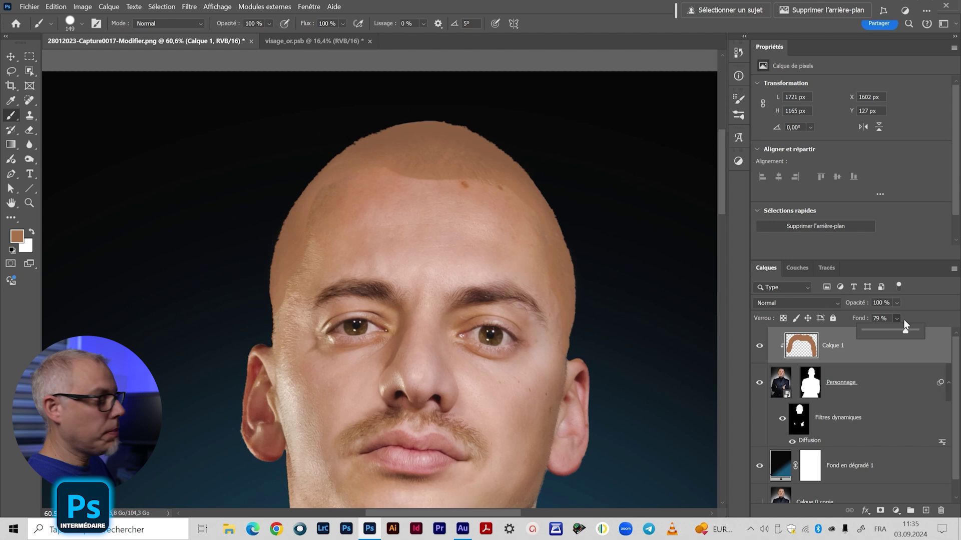
pyautogui.click(908, 314)
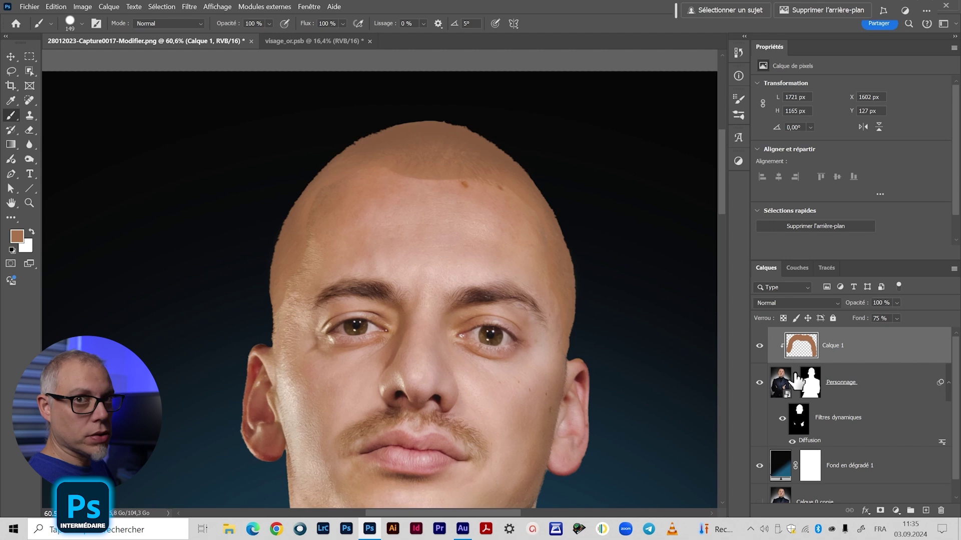
# - Group the painted hair layer with the Personnage layer, name the group Personnage and give it the Rouge colour label
pyautogui.press('v')
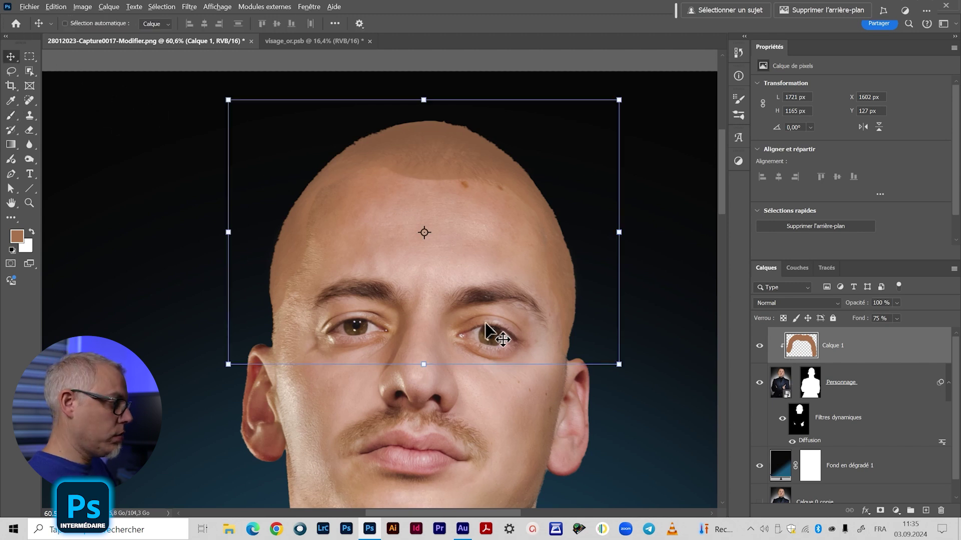
pyautogui.scroll(-3, 488, 331)
pyautogui.scroll(-2, 488, 330)
pyautogui.scroll(-1, 472, 343)
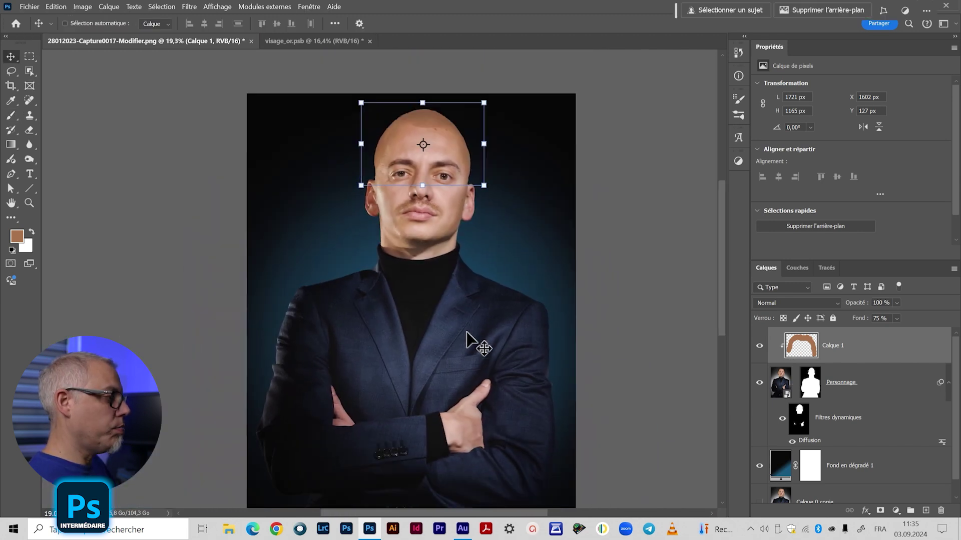
pyautogui.keyDown('shift'); pyautogui.click(880, 389); pyautogui.keyUp('shift')
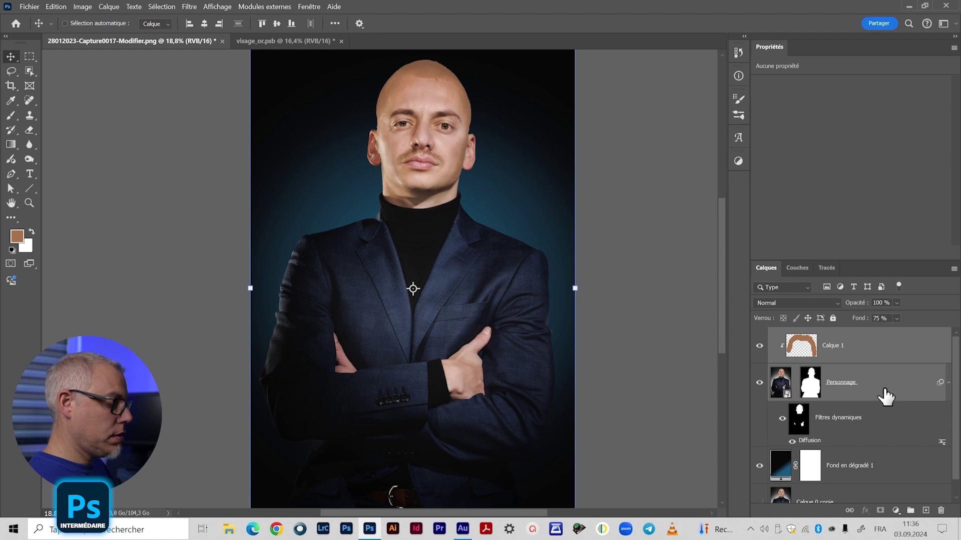
pyautogui.hotkey('ctrl', 'g')
pyautogui.doubleClick(810, 334)
pyautogui.write('Per')
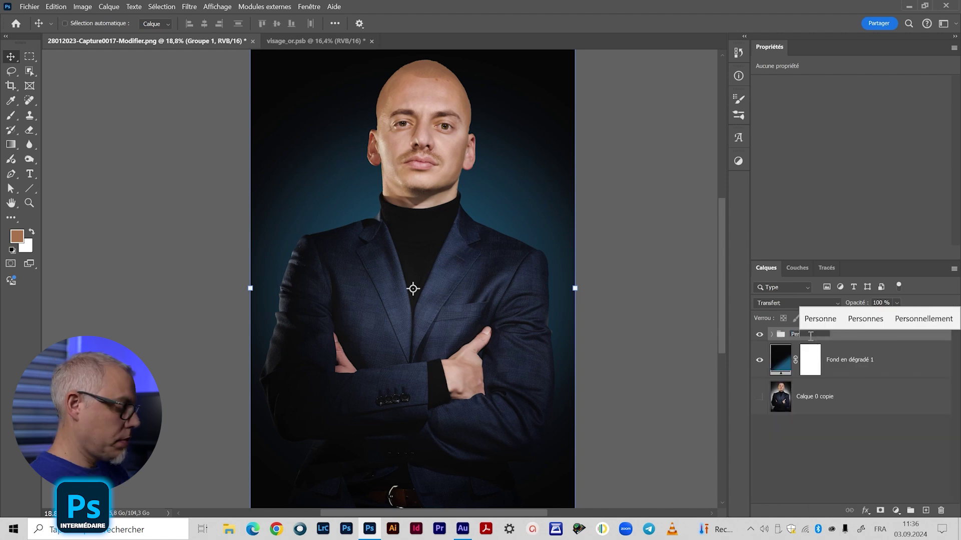
pyautogui.write('sonnage')
pyautogui.press('Return')
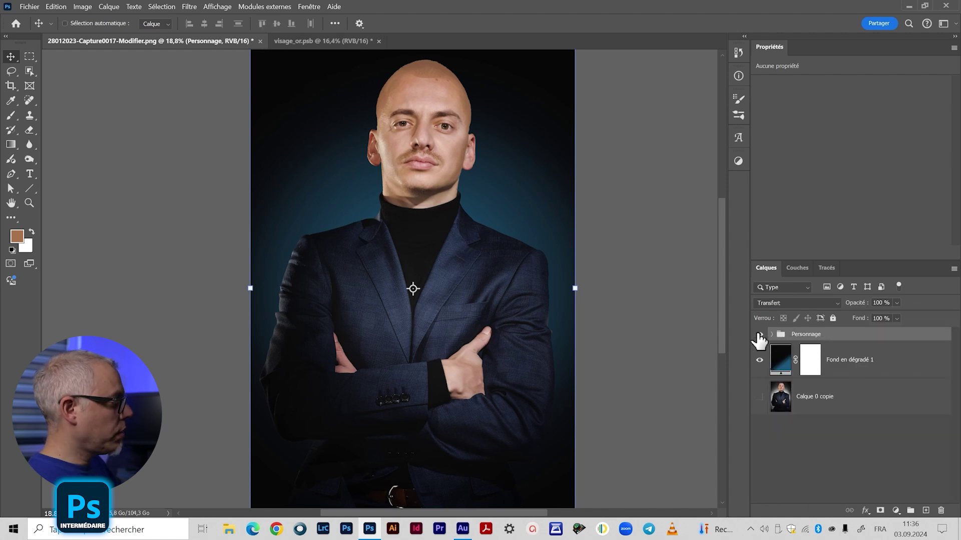
pyautogui.rightClick(765, 333)
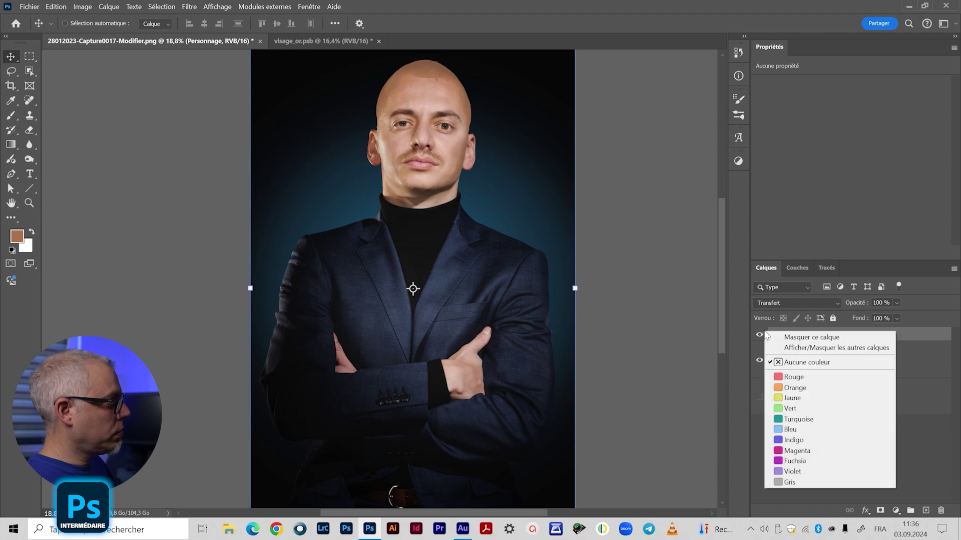
pyautogui.click(786, 377)
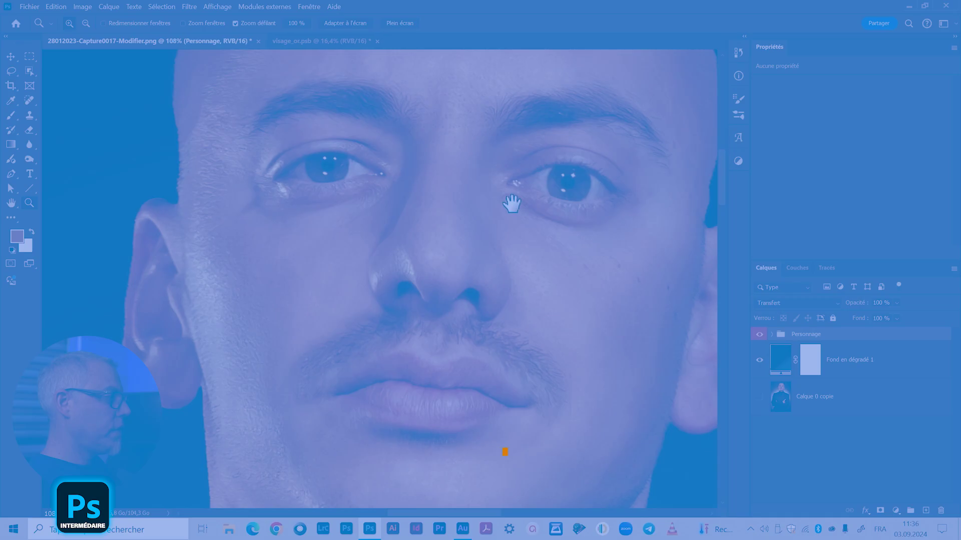
# - Trace a closed Pen path around the visible part of each eye, following the eyelid edges
pyautogui.moveTo(512, 203); pyautogui.dragTo(440, 286)
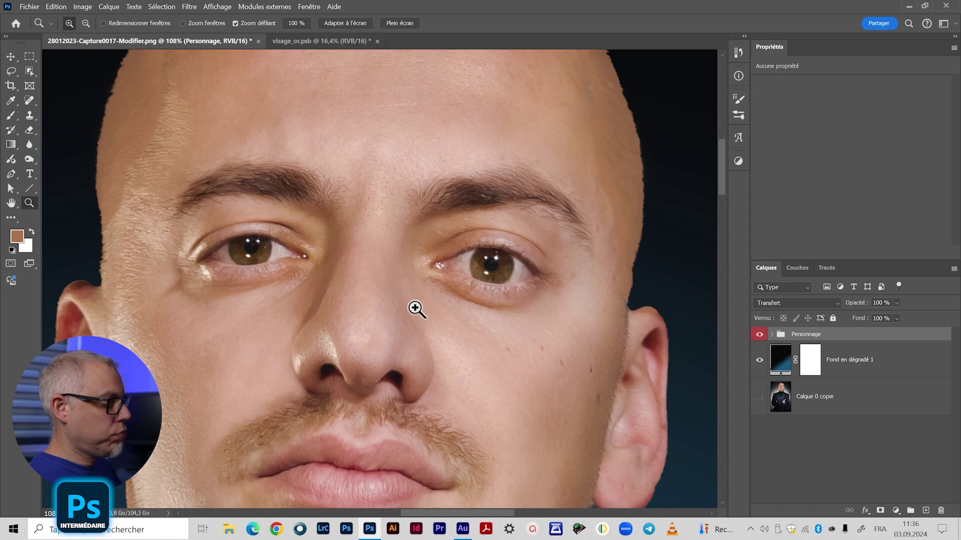
pyautogui.moveTo(372, 328); pyautogui.dragTo(408, 264)
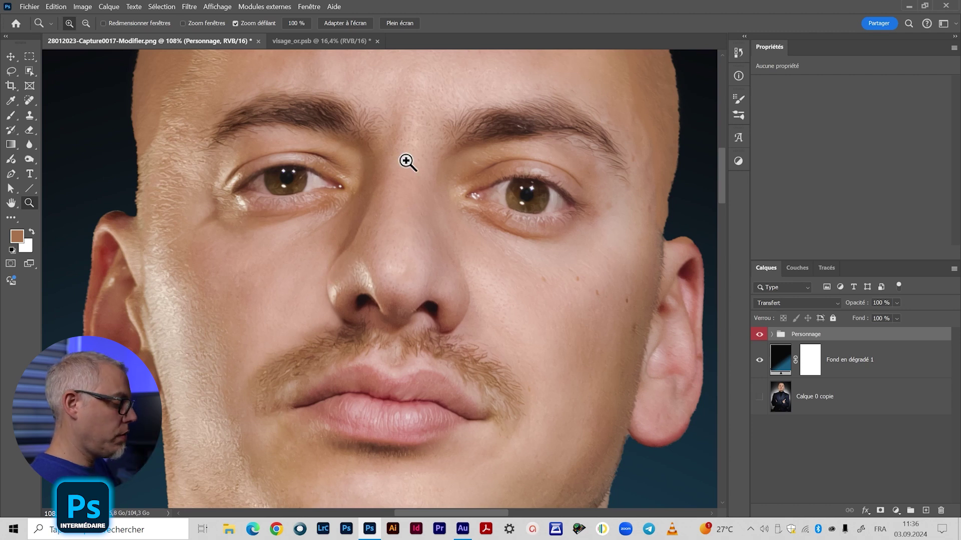
pyautogui.press('p')
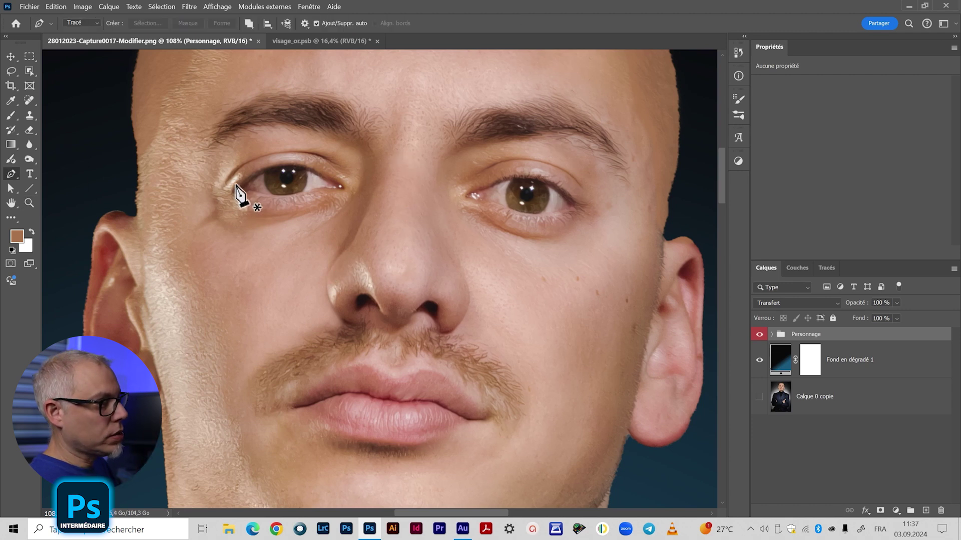
pyautogui.click(240, 188)
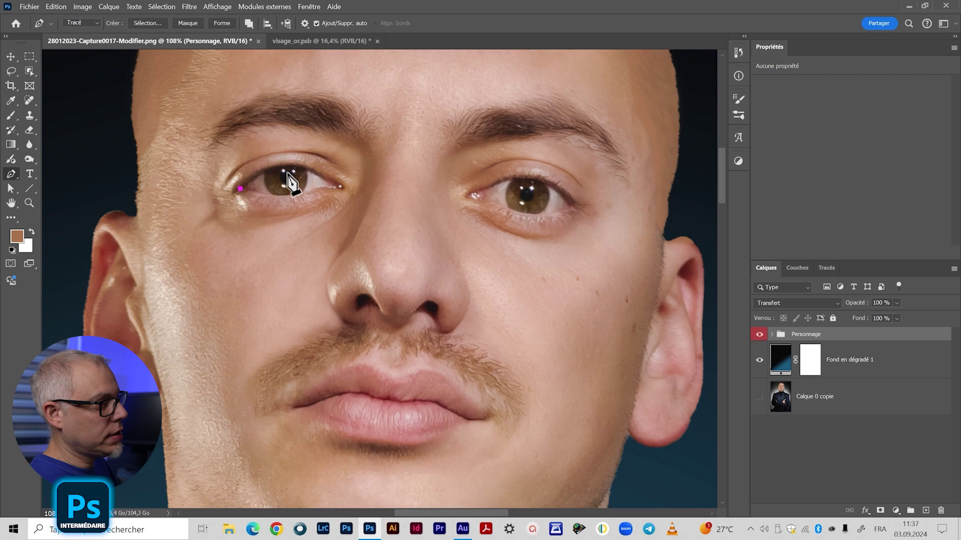
pyautogui.moveTo(285, 166); pyautogui.dragTo(309, 168)
pyautogui.click(240, 188)
pyautogui.click(481, 189)
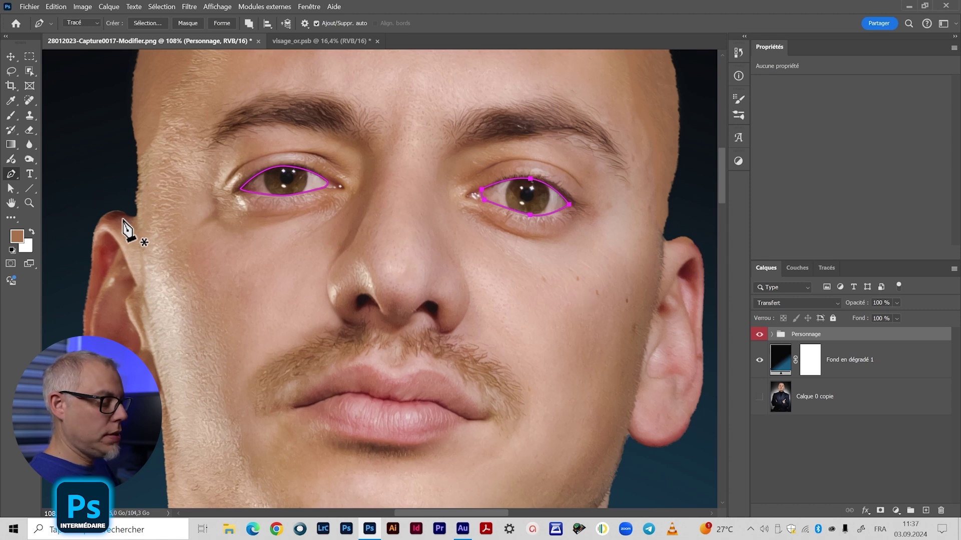
# - Select both eye paths together and convert them into a selection
pyautogui.press('a')
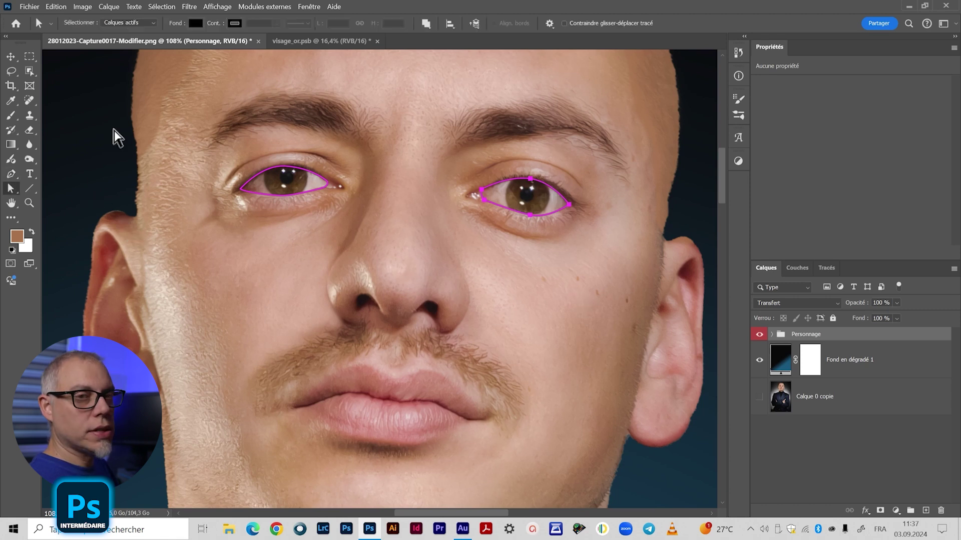
pyautogui.moveTo(169, 112); pyautogui.dragTo(592, 283)
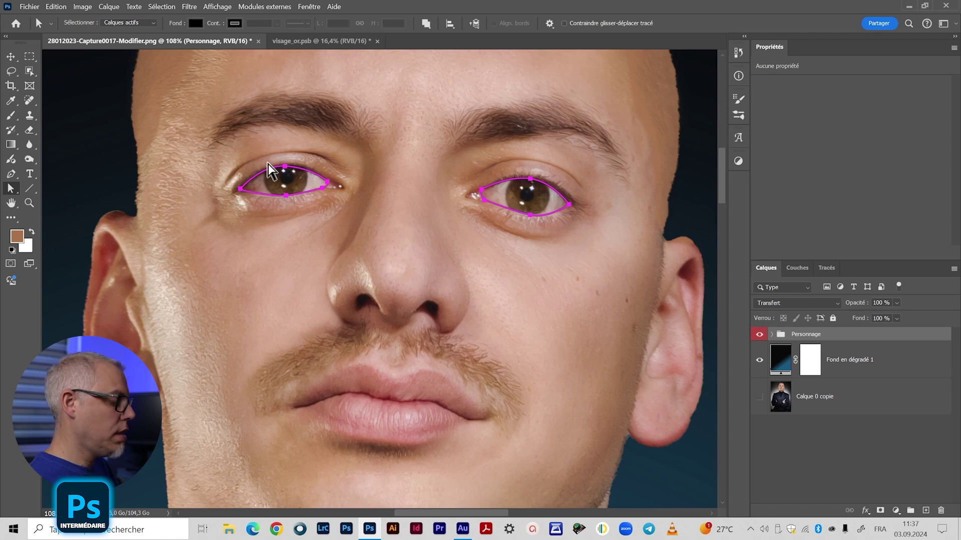
pyautogui.hotkey('ctrl', 'Return')
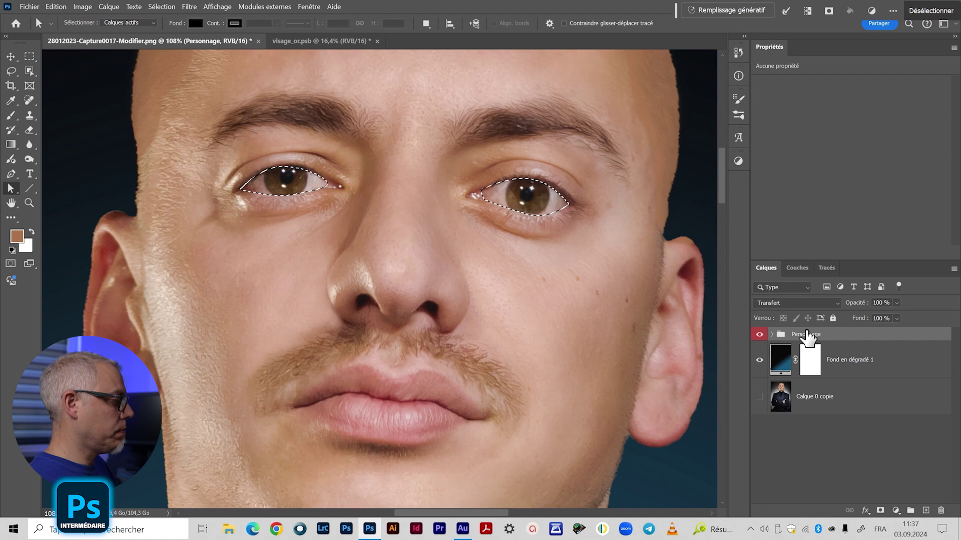
# - Create a new layer above the Personnage group and name it yeux
pyautogui.click(926, 511)
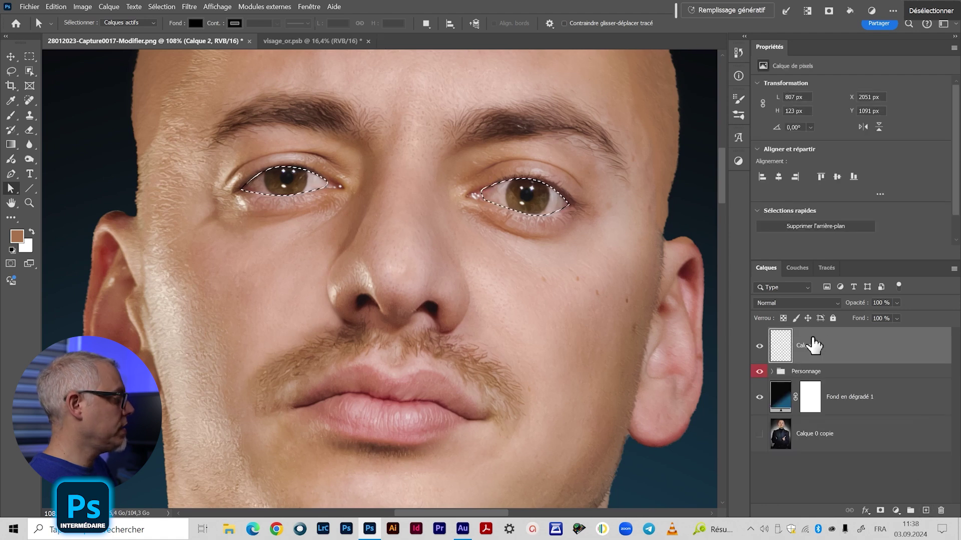
pyautogui.doubleClick(810, 346)
pyautogui.write('yeux')
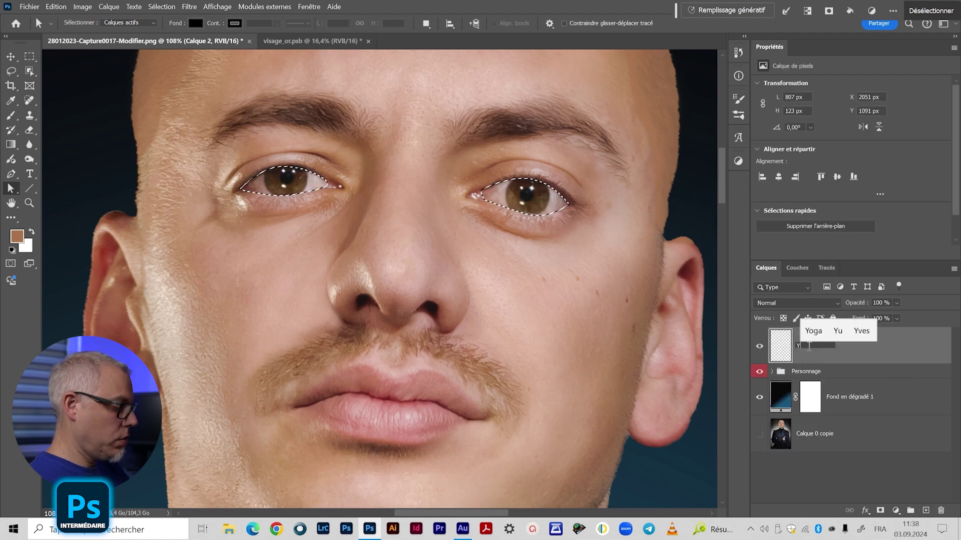
pyautogui.press('Return')
# - Clone forehead skin over both selected eyes on the yeux layer with the Clone Stamp at 100 % opacity, and deselect
pyautogui.press('s')
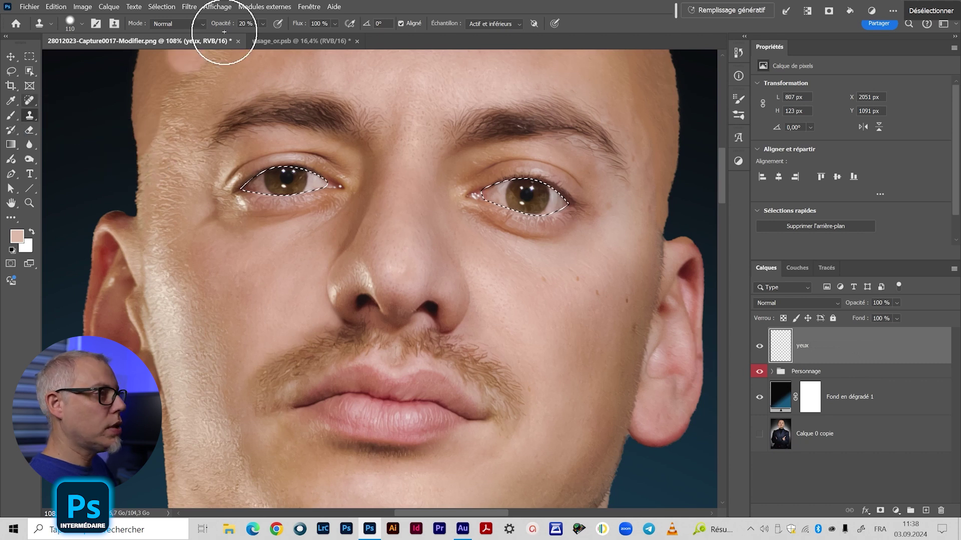
pyautogui.click(264, 23)
pyautogui.moveTo(270, 36); pyautogui.dragTo(327, 31)
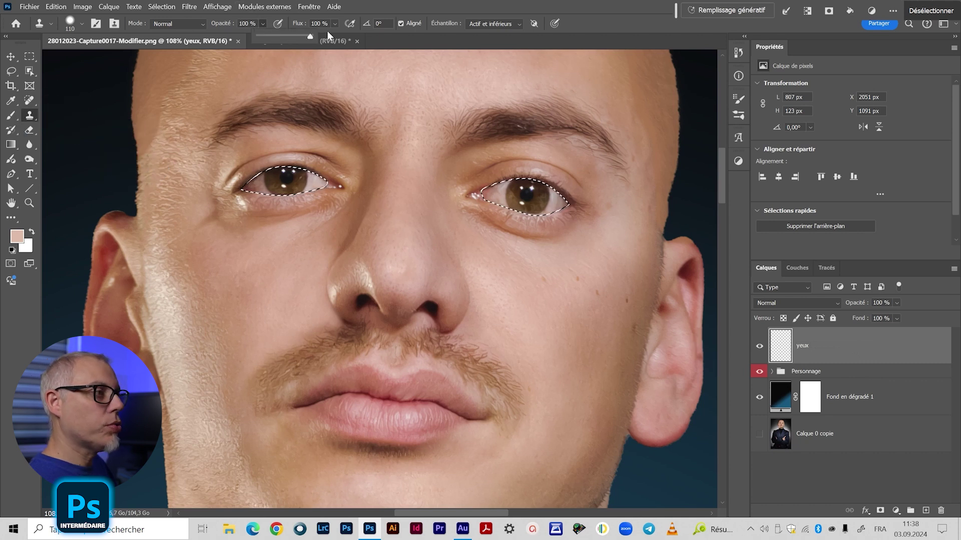
pyautogui.keyDown('alt'); pyautogui.click(442, 94); pyautogui.keyUp('alt')
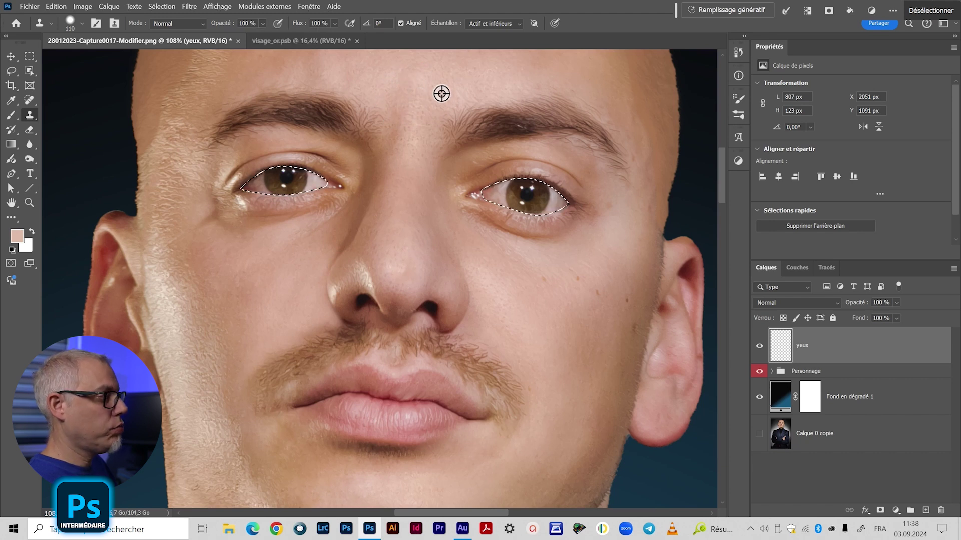
pyautogui.moveTo(280, 186)
pyautogui.mouseDown()
pyautogui.moveTo(272, 189)
pyautogui.moveTo(301, 198)
pyautogui.mouseUp()
pyautogui.hotkey('ctrl', 'z')
pyautogui.moveTo(241, 187)
pyautogui.mouseDown()
pyautogui.moveTo(226, 171)
pyautogui.moveTo(250, 192)
pyautogui.moveTo(321, 183)
pyautogui.mouseUp()
pyautogui.keyDown('alt'); pyautogui.click(401, 88); pyautogui.keyUp('alt')
pyautogui.moveTo(552, 201); pyautogui.dragTo(546, 202)
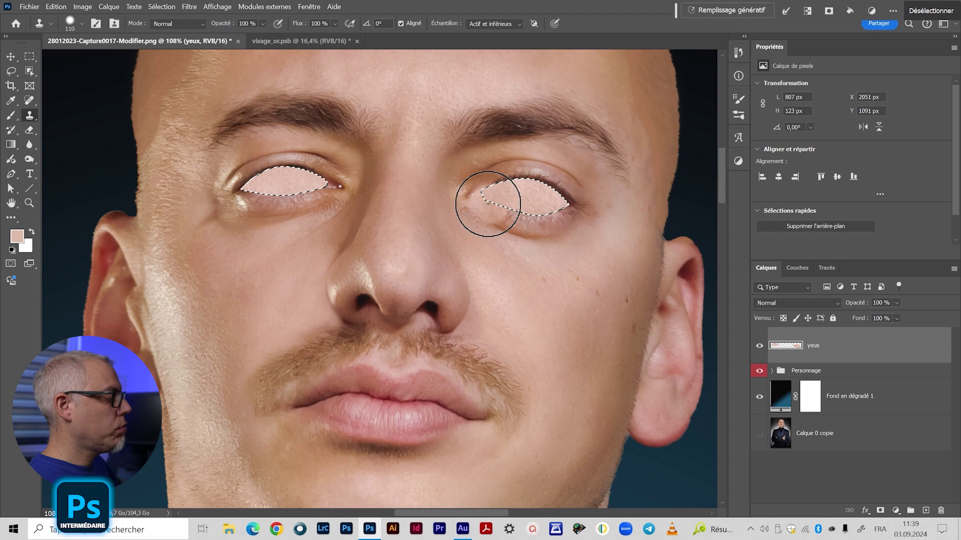
pyautogui.click(322, 236)
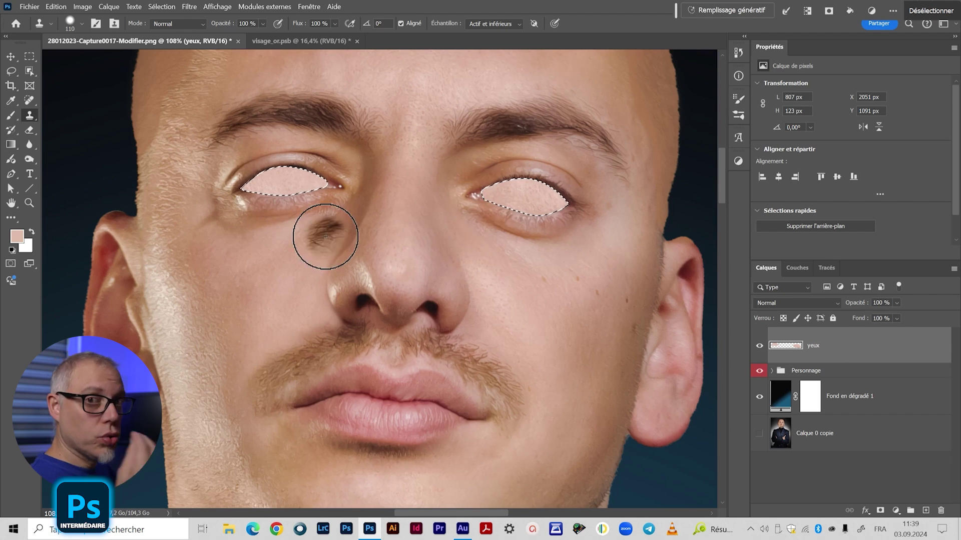
pyautogui.click(323, 233)
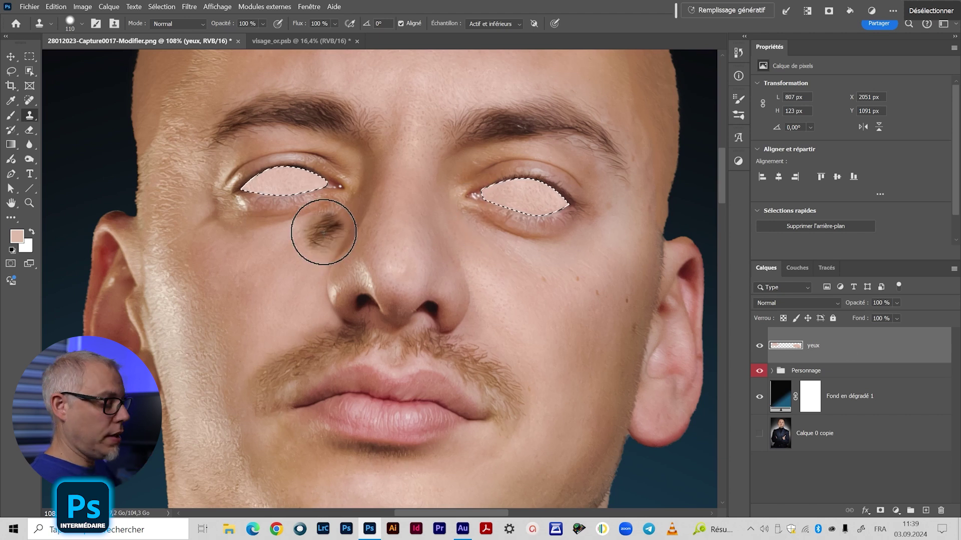
pyautogui.hotkey('ctrl', 'd')
pyautogui.moveTo(431, 253); pyautogui.dragTo(445, 249)
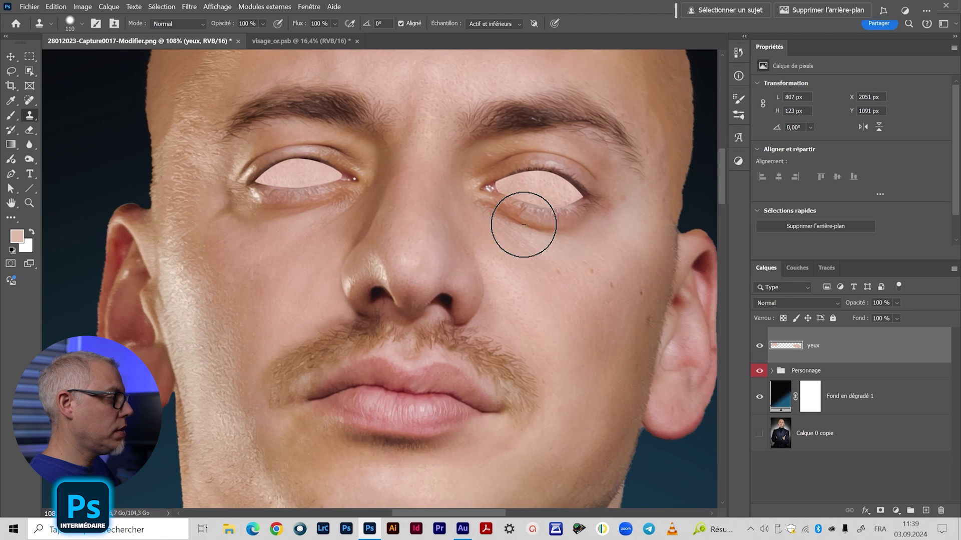
# - Add the Ombre interne and Lueur interne layer effects to the yeux layer
pyautogui.press('v')
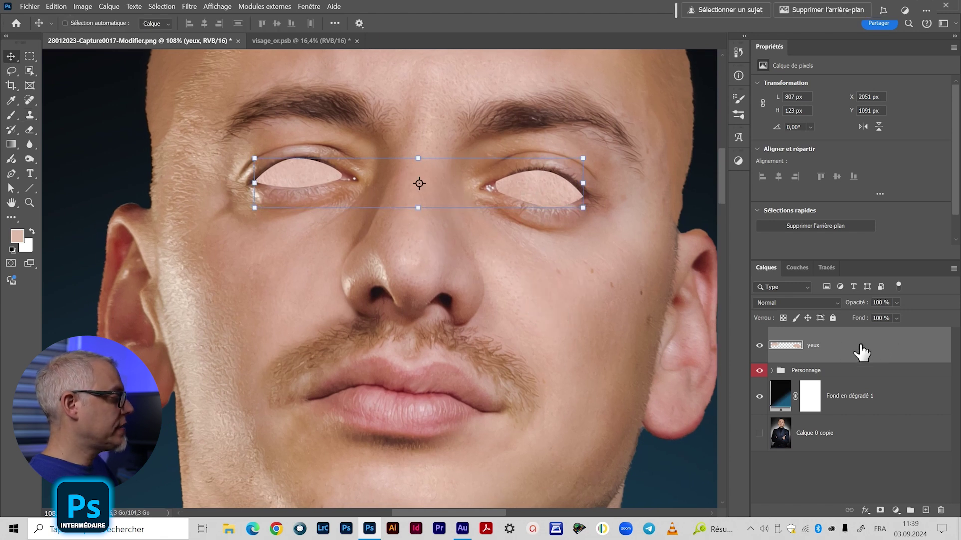
pyautogui.doubleClick(875, 352)
pyautogui.moveTo(603, 226); pyautogui.dragTo(666, 123)
pyautogui.moveTo(526, 117); pyautogui.dragTo(642, 81)
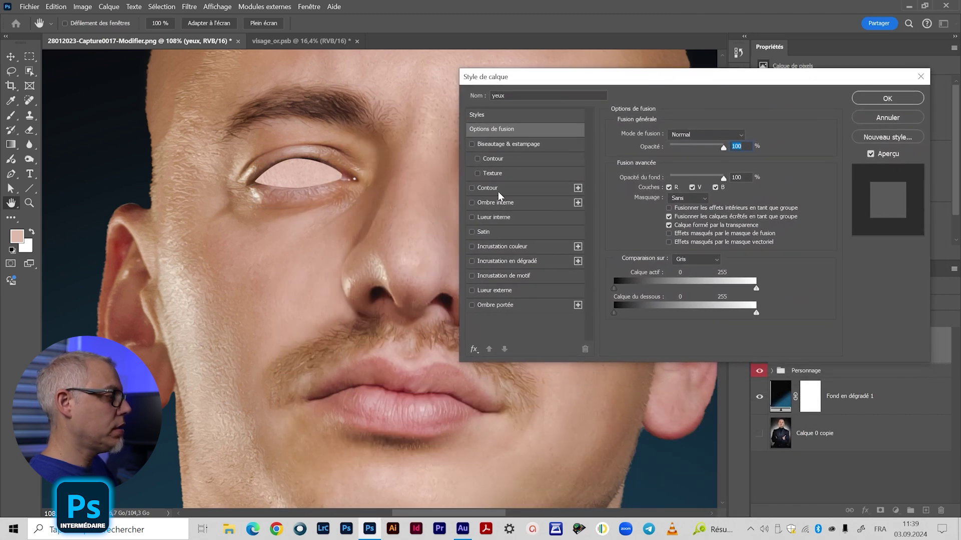
pyautogui.click(487, 204)
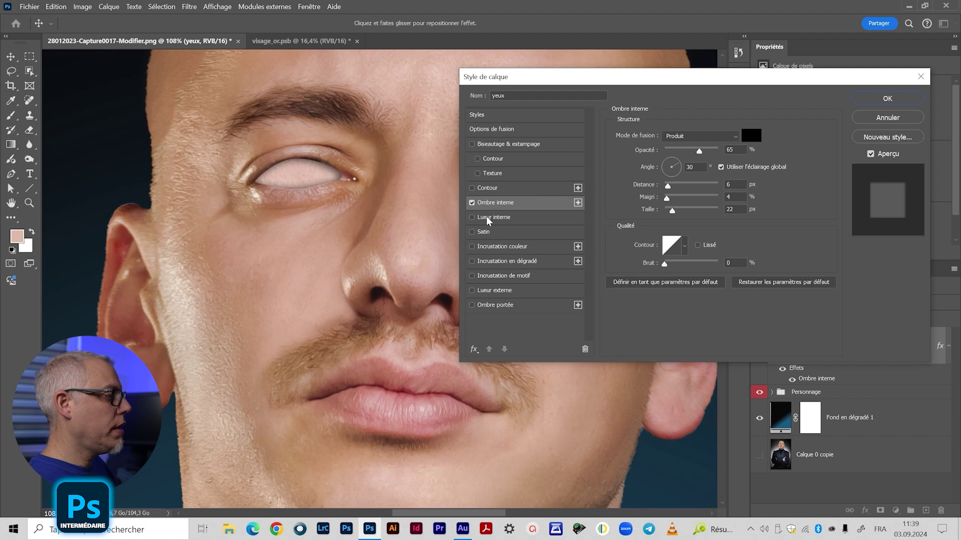
pyautogui.click(486, 216)
# - Set the Lueur interne effect's Opacité to 45 % and its Maigri to 21 %
pyautogui.moveTo(594, 79); pyautogui.dragTo(454, 242)
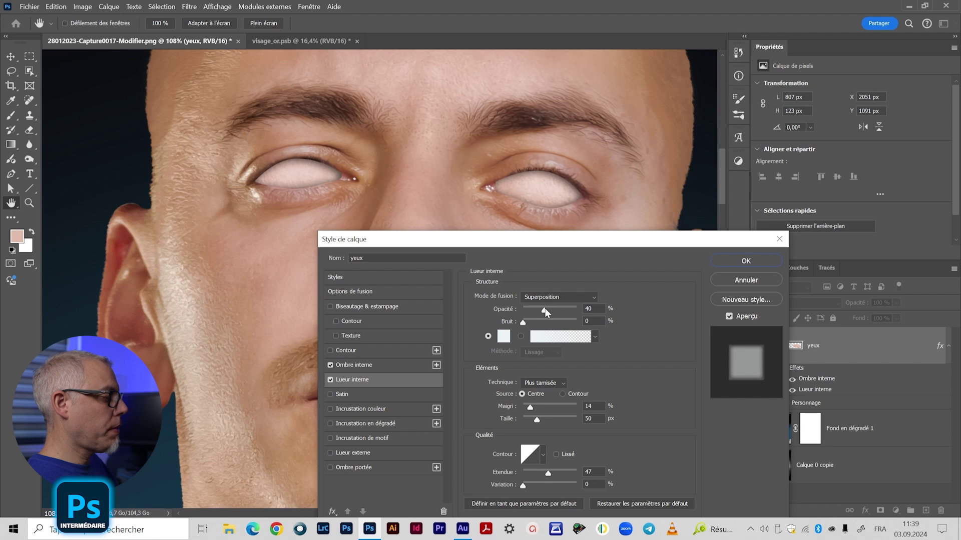
pyautogui.moveTo(541, 309); pyautogui.dragTo(547, 310)
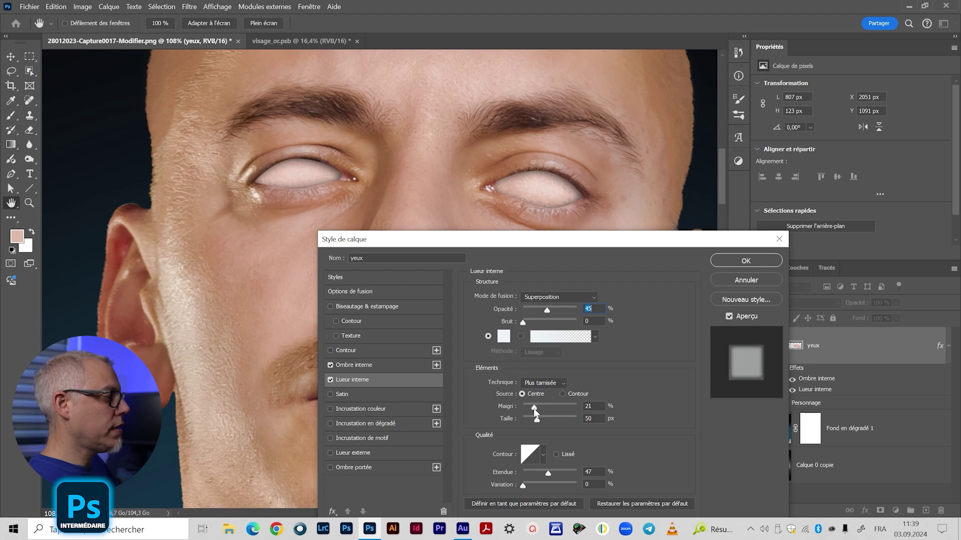
pyautogui.moveTo(531, 408)
pyautogui.mouseDown()
pyautogui.moveTo(548, 403)
pyautogui.moveTo(528, 407)
pyautogui.moveTo(536, 419)
pyautogui.mouseUp()
# - Set the Ombre interne effect's Maigri to 6 % and Taille to 18 px, and apply the layer style
pyautogui.click(375, 367)
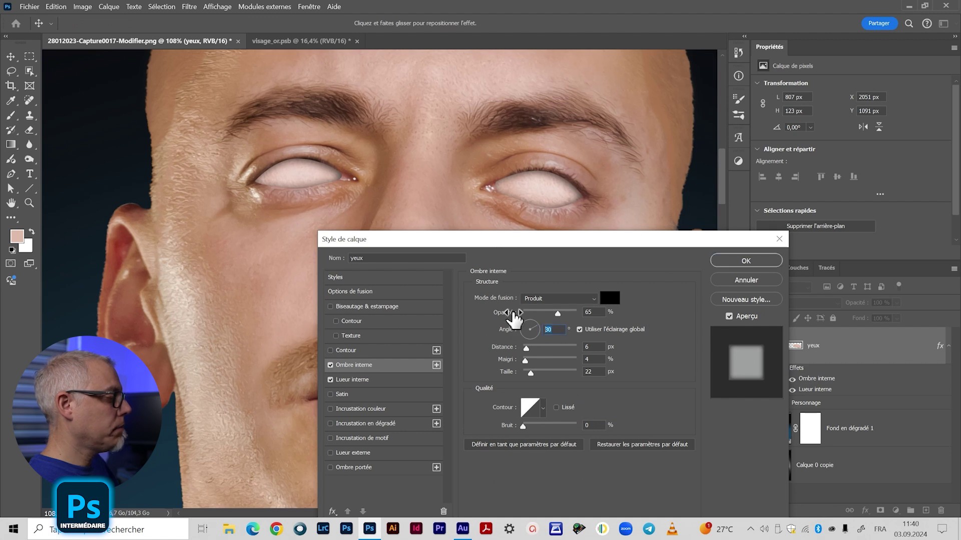
pyautogui.moveTo(558, 315); pyautogui.dragTo(558, 315)
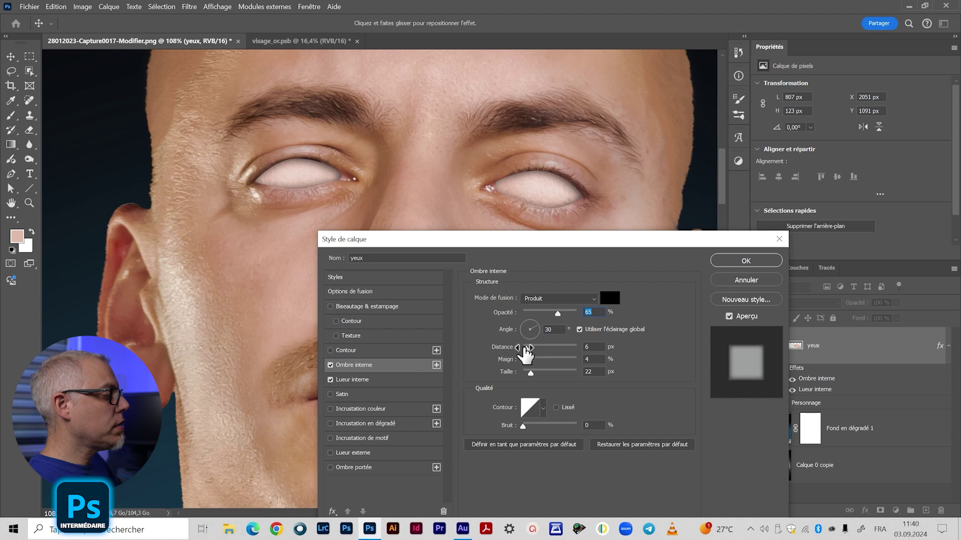
pyautogui.moveTo(526, 349); pyautogui.dragTo(530, 373)
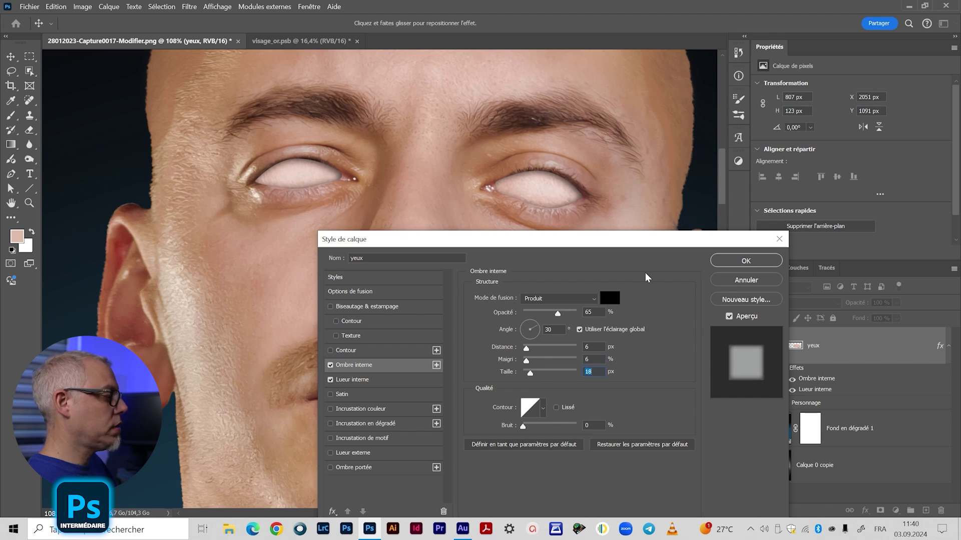
pyautogui.click(729, 263)
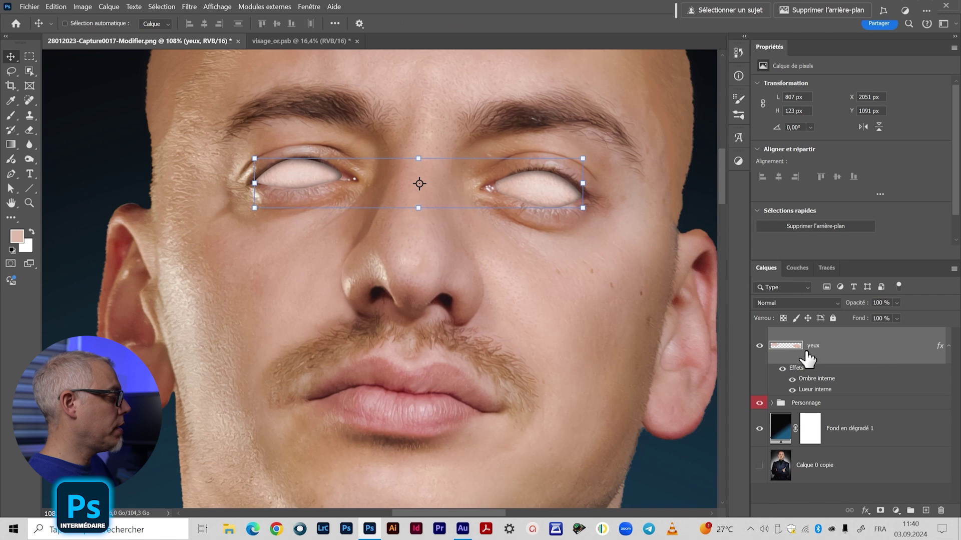
pyautogui.press('z')
pyautogui.scroll(-4, 418, 289)
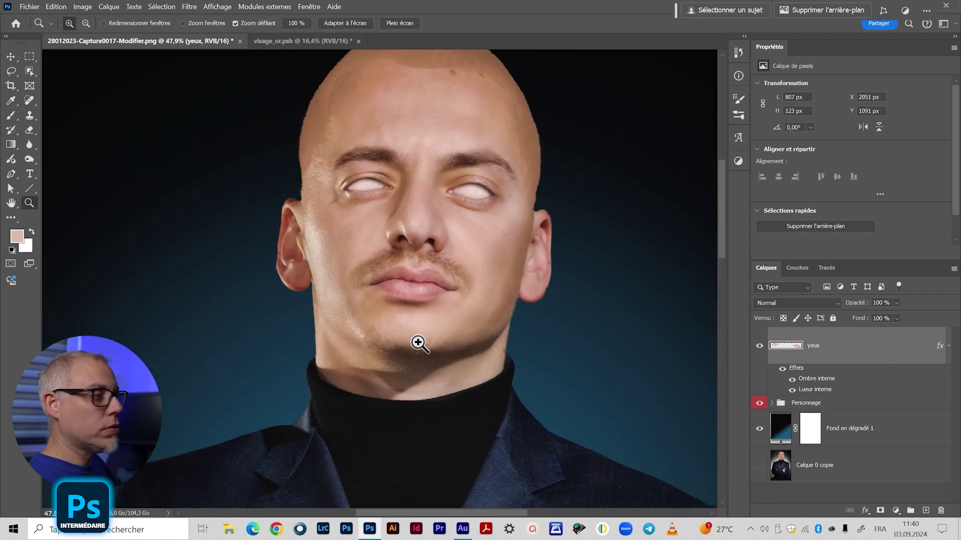
pyautogui.scroll(-2, 508, 219)
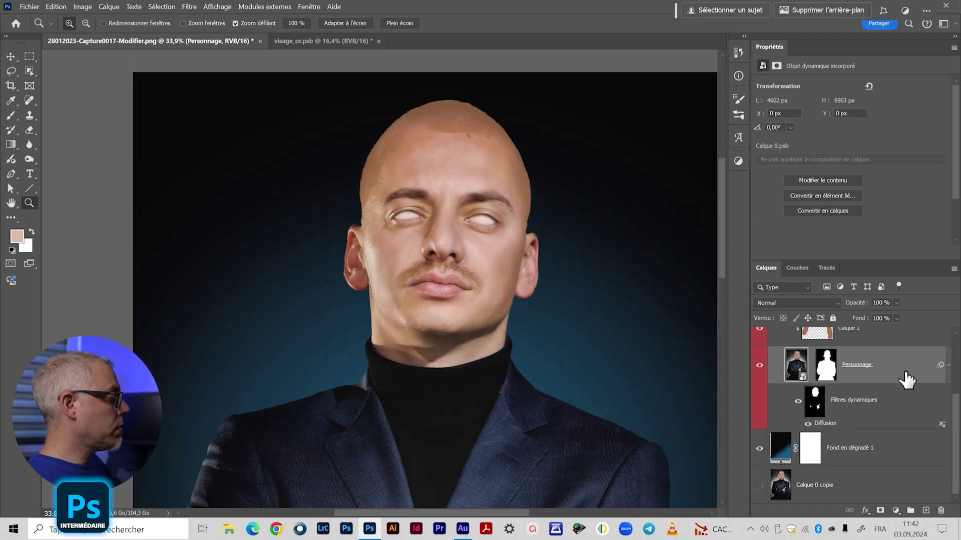
# - Duplicate the Personnage layer outside and above the Personnage group, and remove the copy's colour label
pyautogui.moveTo(904, 373); pyautogui.dragTo(869, 391)
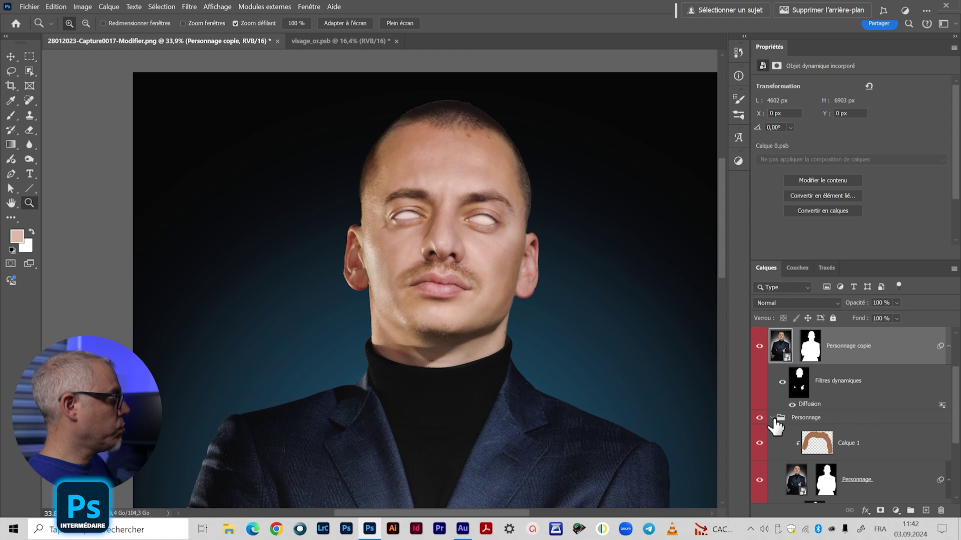
pyautogui.click(773, 418)
pyautogui.rightClick(761, 379)
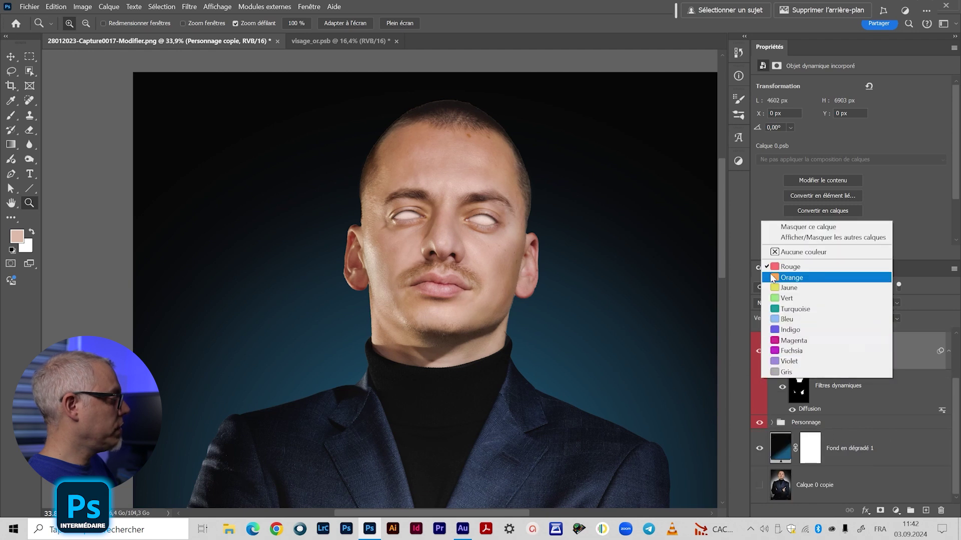
pyautogui.click(788, 251)
pyautogui.scroll(1, 953, 378)
pyautogui.scroll(1, 953, 377)
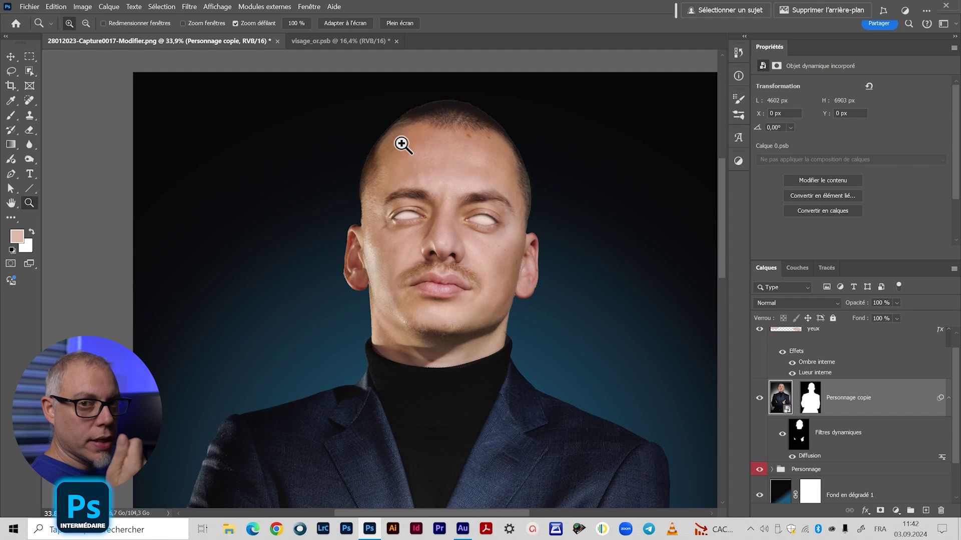
# - Start the Estampage filter on the Personnage copie layer with the face kept in view
pyautogui.click(435, 166)
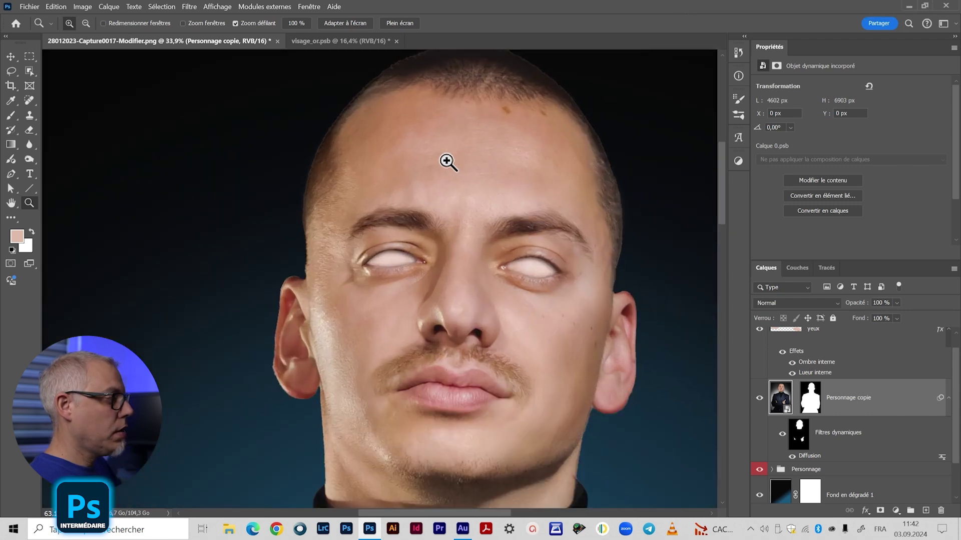
pyautogui.moveTo(479, 270); pyautogui.dragTo(346, 254)
pyautogui.moveTo(386, 305); pyautogui.dragTo(371, 229)
pyautogui.moveTo(401, 188); pyautogui.dragTo(403, 226)
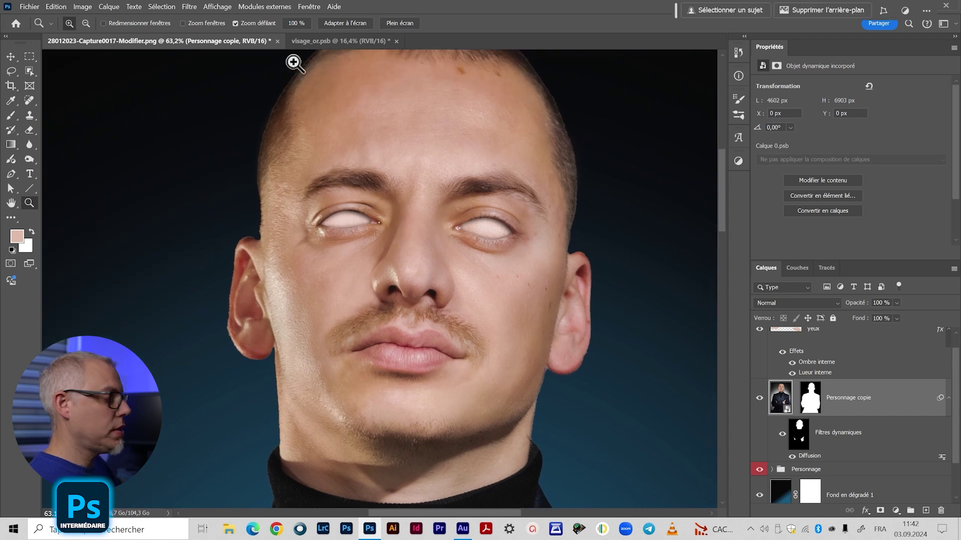
pyautogui.click(189, 8)
pyautogui.moveTo(226, 182)
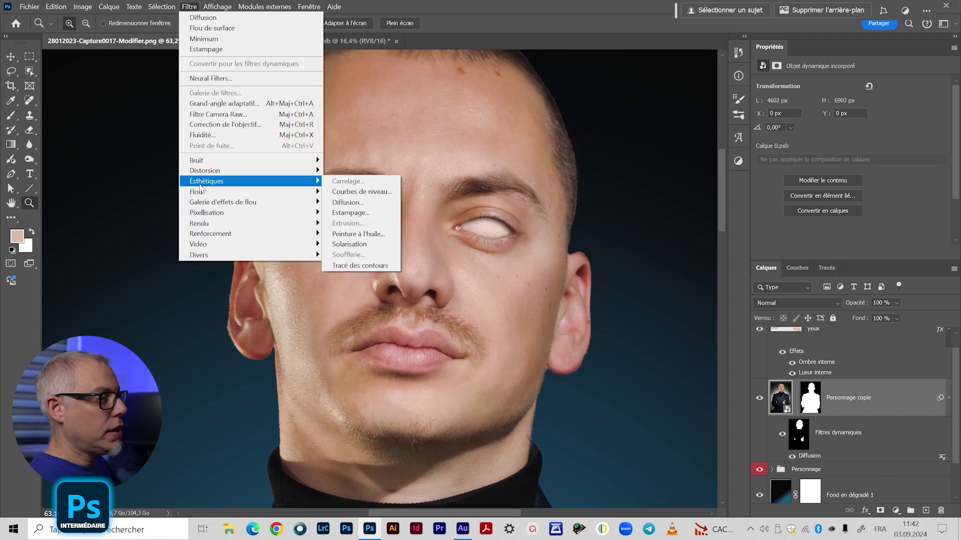
pyautogui.click(350, 215)
pyautogui.moveTo(437, 90); pyautogui.dragTo(629, 86)
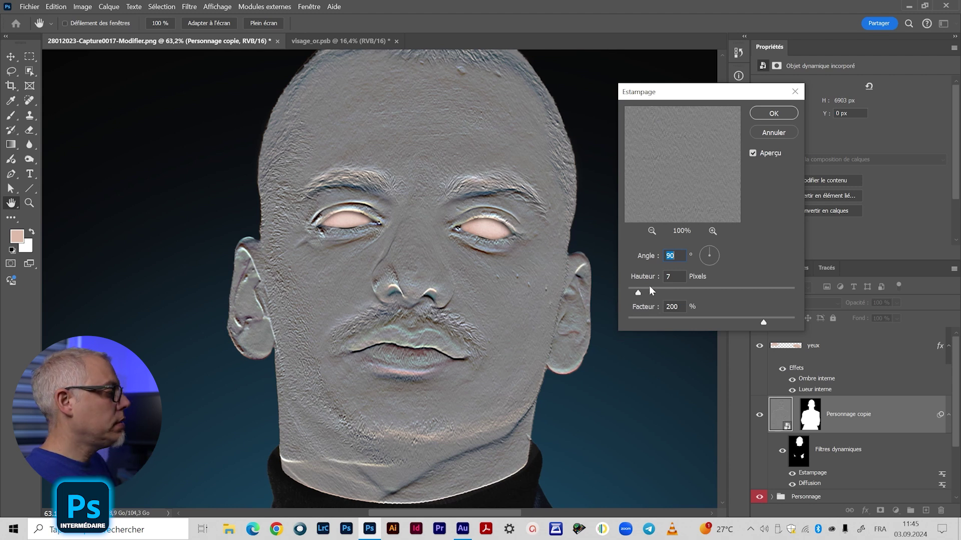
# - Try stronger relief heights in the Estampage filter, set its Hauteur to 7 px and apply it
pyautogui.press('Tab')
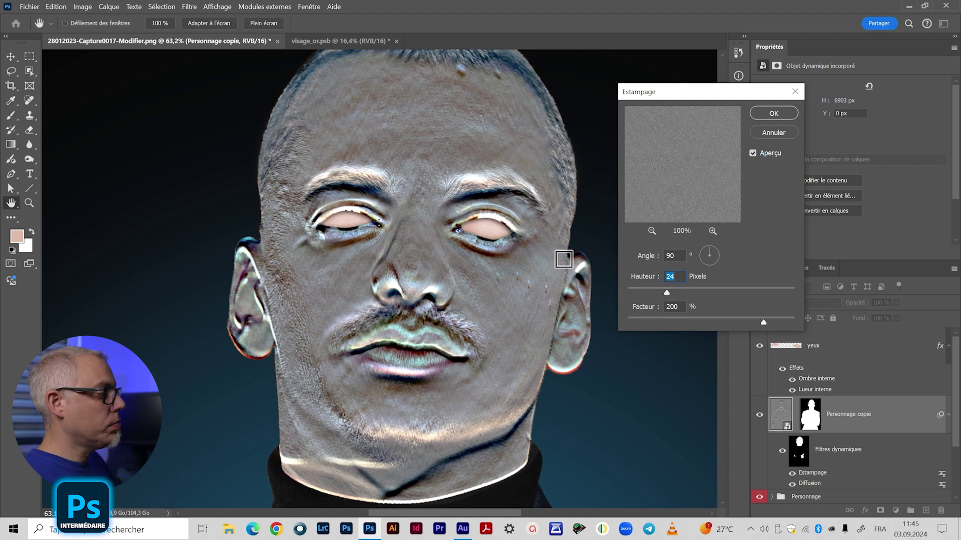
pyautogui.moveTo(676, 294); pyautogui.dragTo(743, 292)
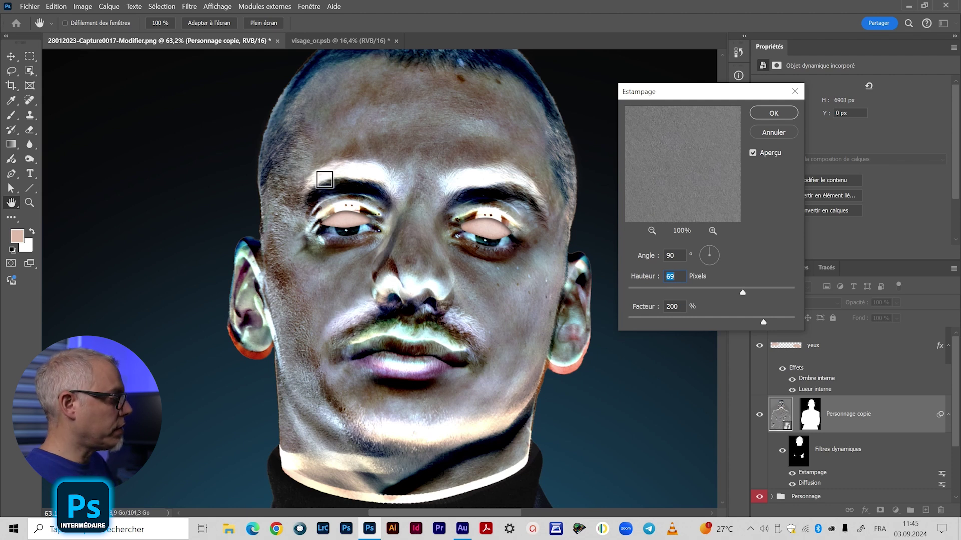
pyautogui.write('7')
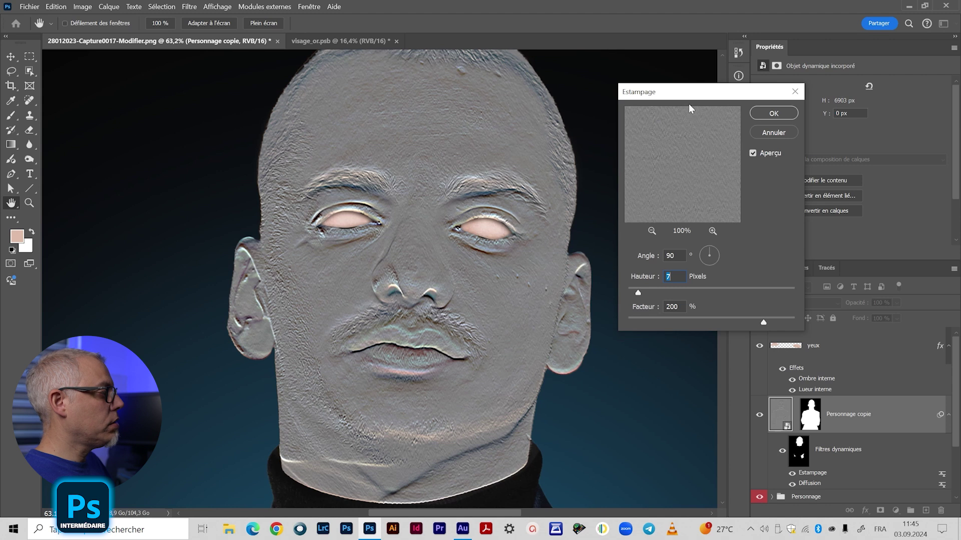
pyautogui.click(764, 114)
pyautogui.press('z')
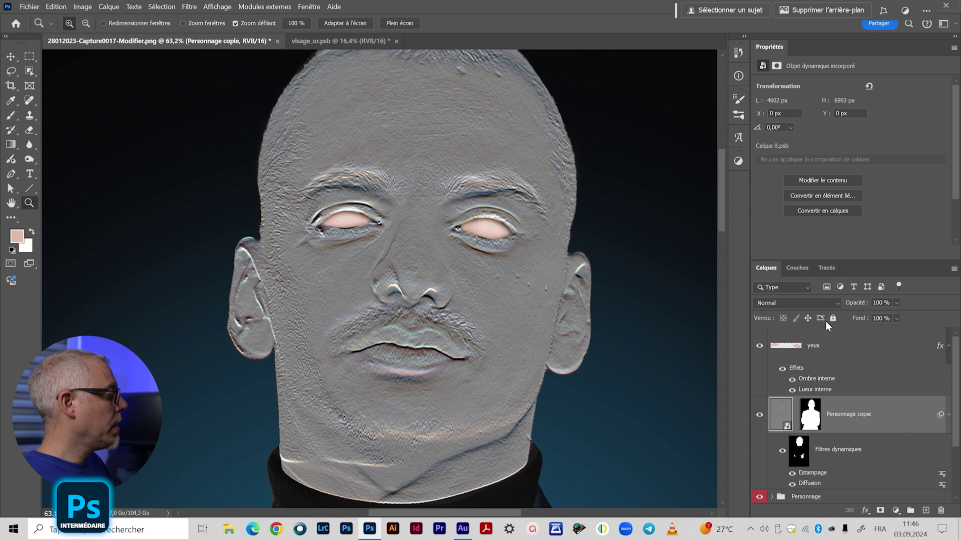
# - Set the Personnage copie layer's blend mode to Incrustation and its Fond to 51 %
pyautogui.click(813, 302)
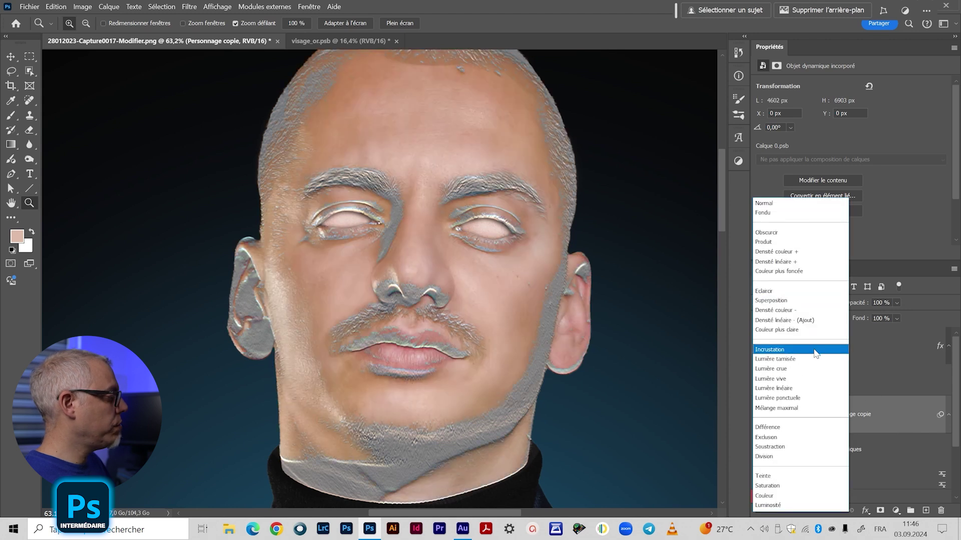
pyautogui.click(816, 350)
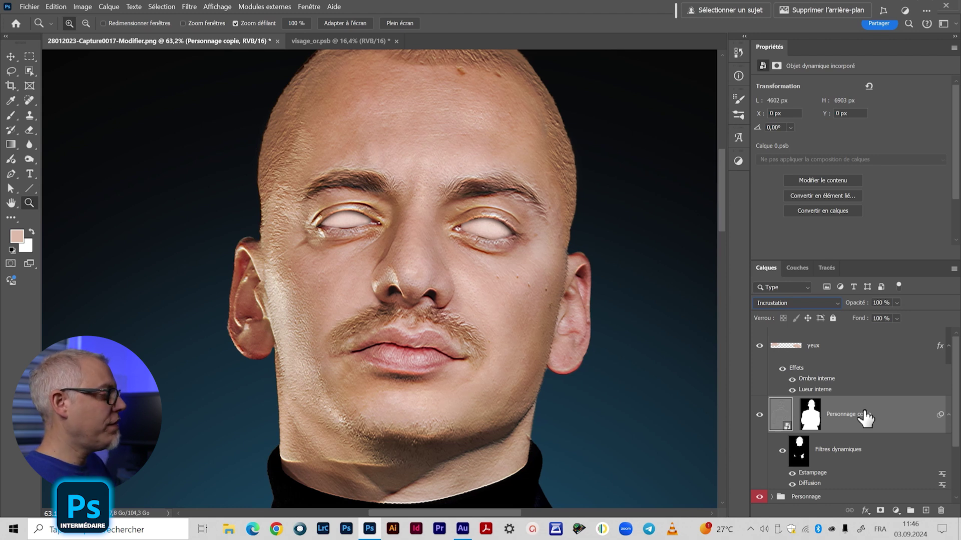
pyautogui.moveTo(461, 208); pyautogui.dragTo(506, 225)
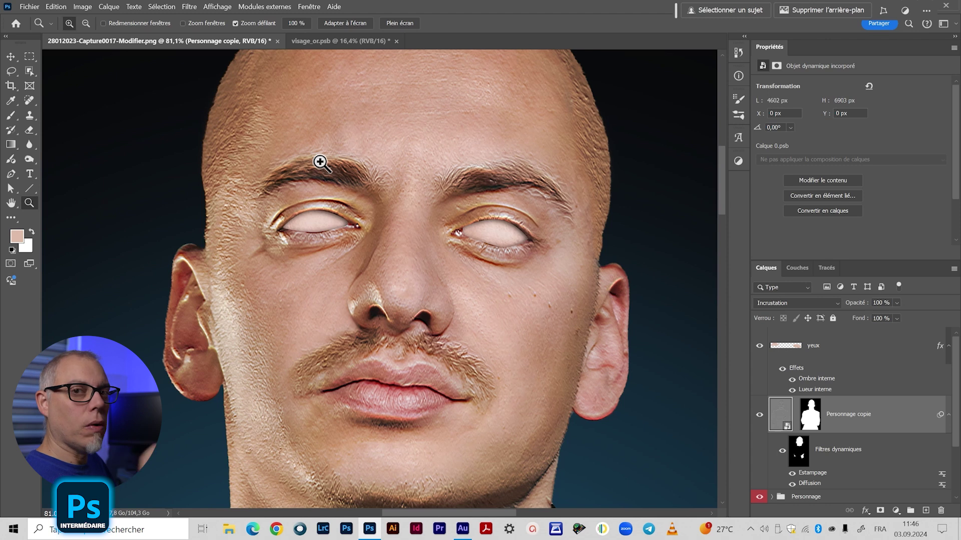
pyautogui.scroll(-5, 408, 266)
pyautogui.moveTo(428, 307); pyautogui.dragTo(430, 306)
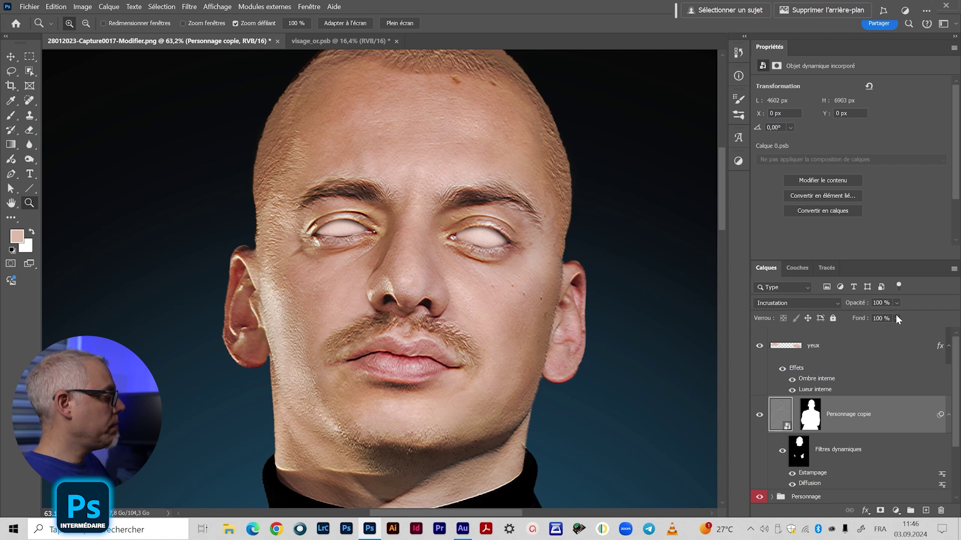
pyautogui.moveTo(895, 333); pyautogui.dragTo(893, 334)
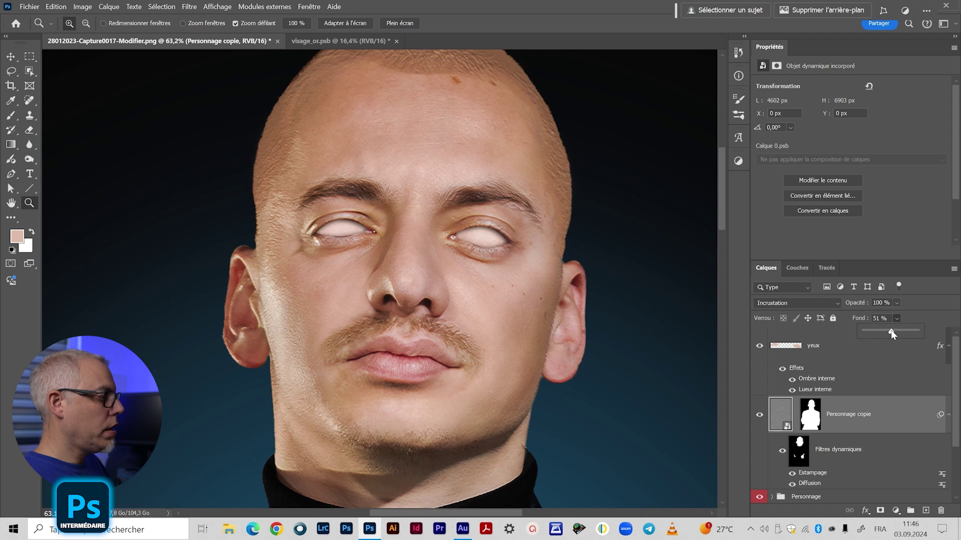
pyautogui.click(915, 401)
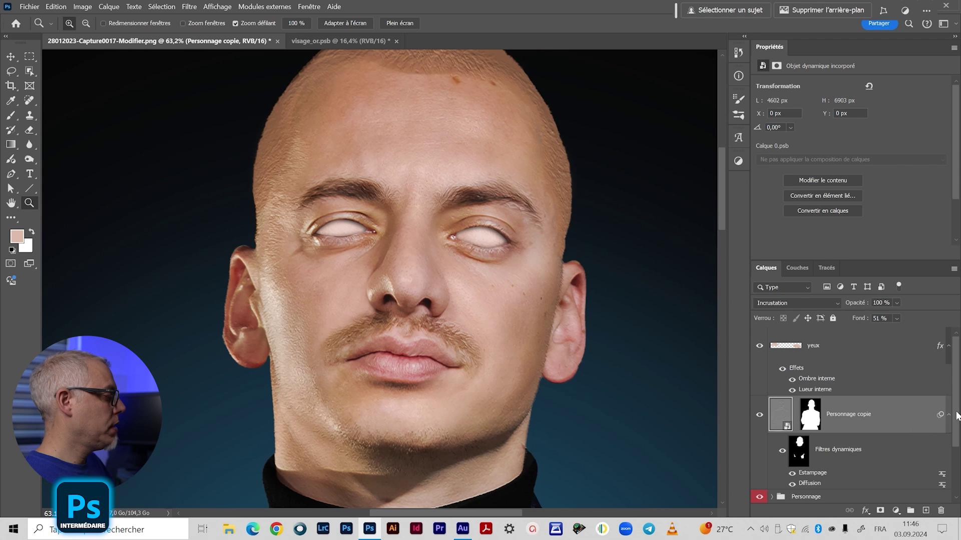
# - Compare the portrait with the Personnage copie layer hidden and shown
pyautogui.moveTo(878, 259); pyautogui.dragTo(876, 240)
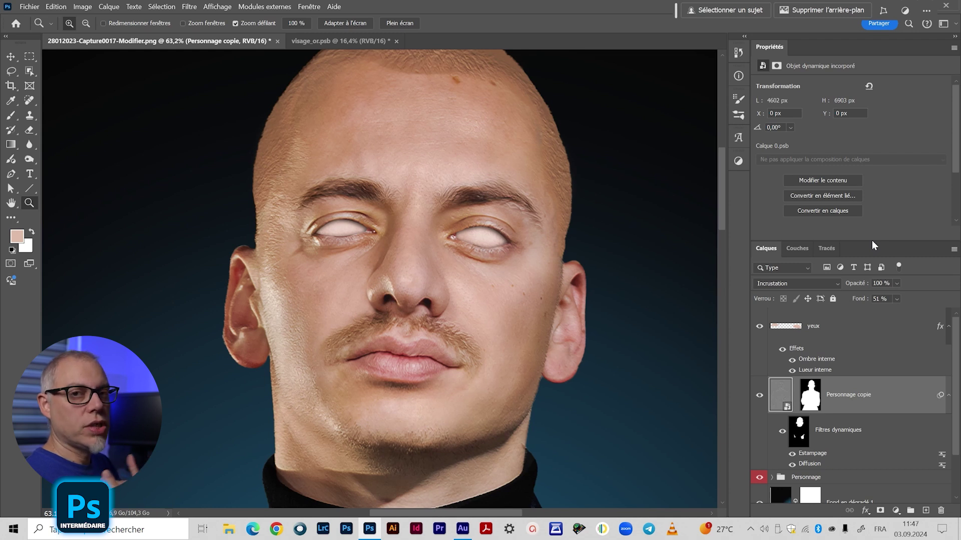
pyautogui.click(759, 396)
pyautogui.click(760, 396)
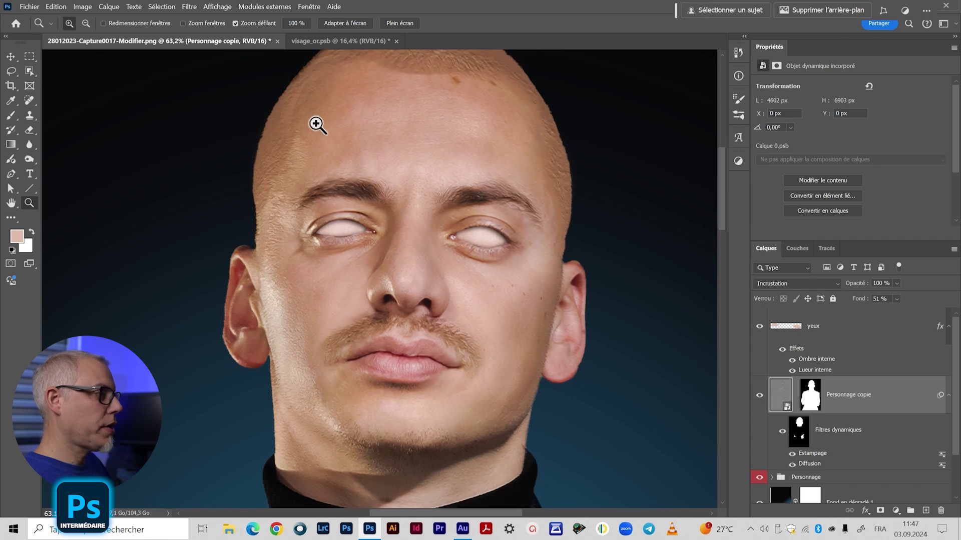
pyautogui.scroll(-1, 509, 351)
pyautogui.scroll(-3, 507, 349)
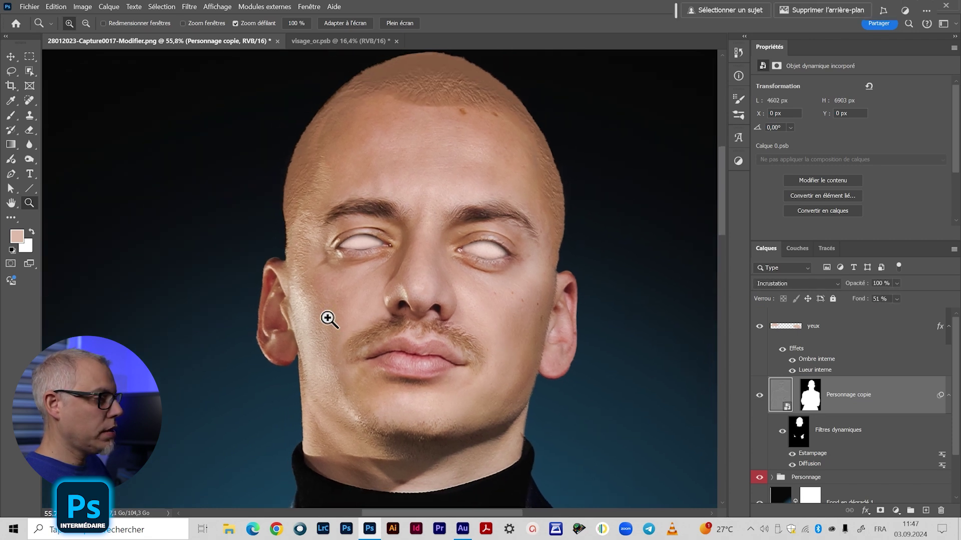
pyautogui.hotkey('ctrl', '0')
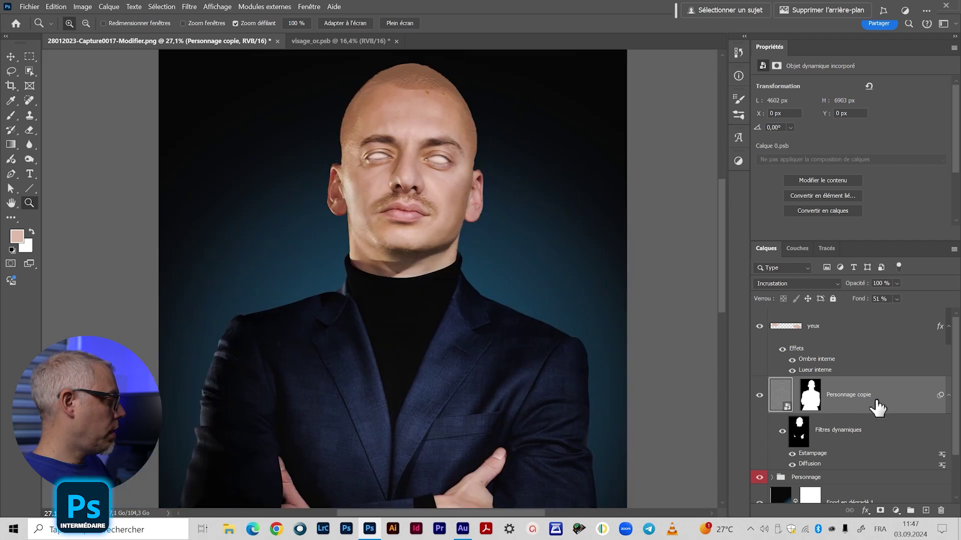
# - Group the yeux and Personnage copie layers as "Yeux + net" and give the group a yellow colour label
pyautogui.click(864, 341)
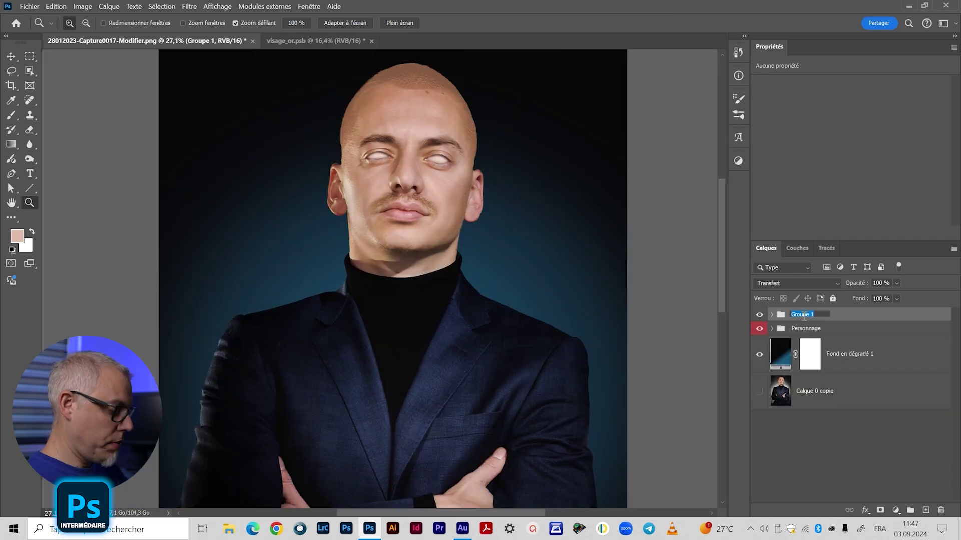
pyautogui.write('Yeux + net')
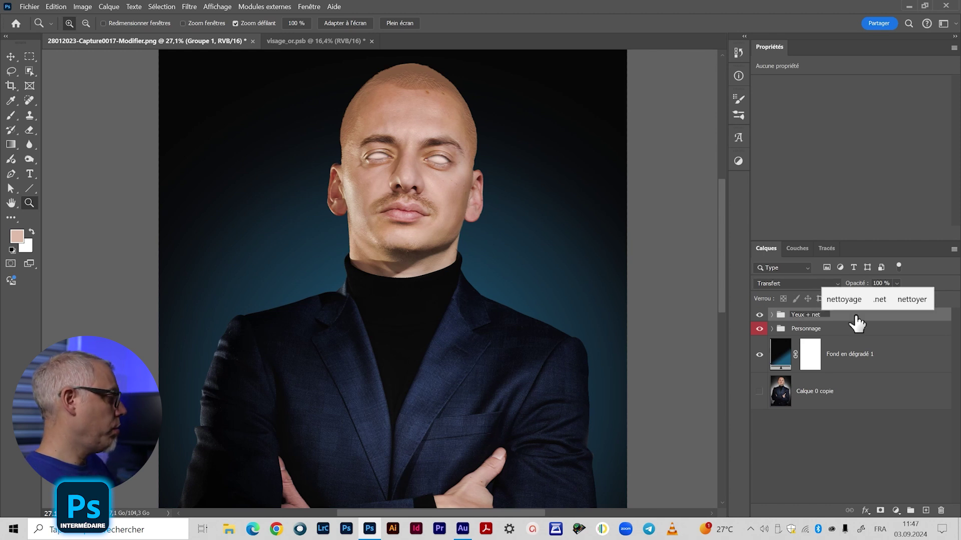
pyautogui.press('Return')
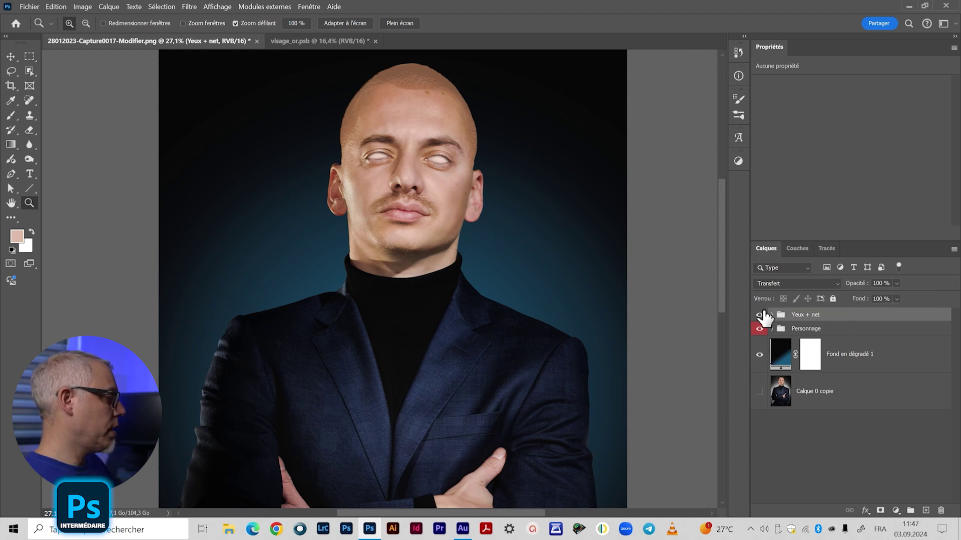
pyautogui.rightClick(766, 318)
pyautogui.click(803, 376)
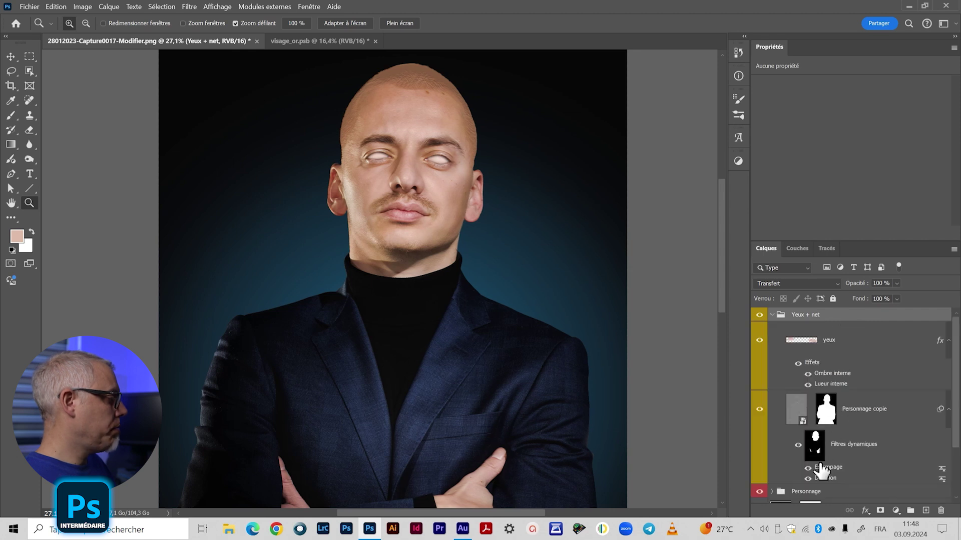
pyautogui.scroll(-2, 823, 451)
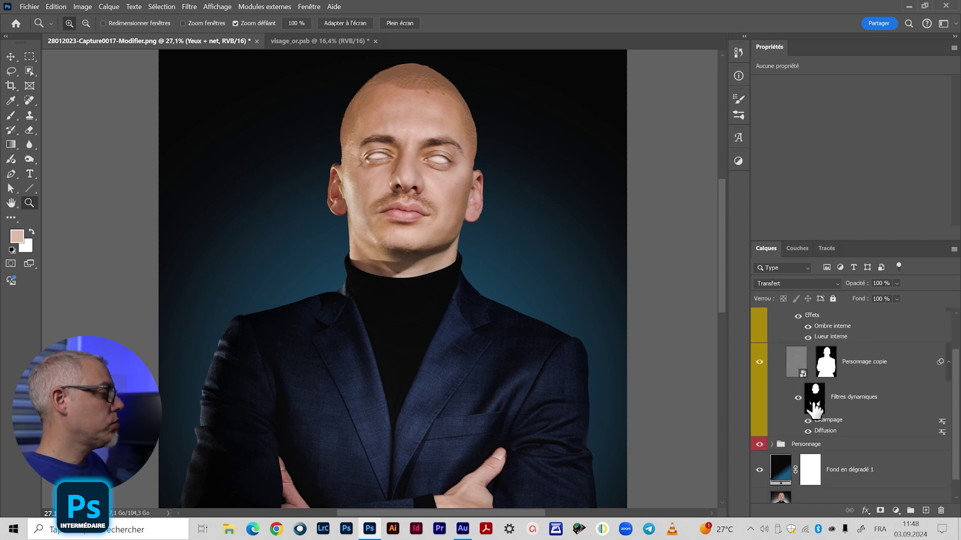
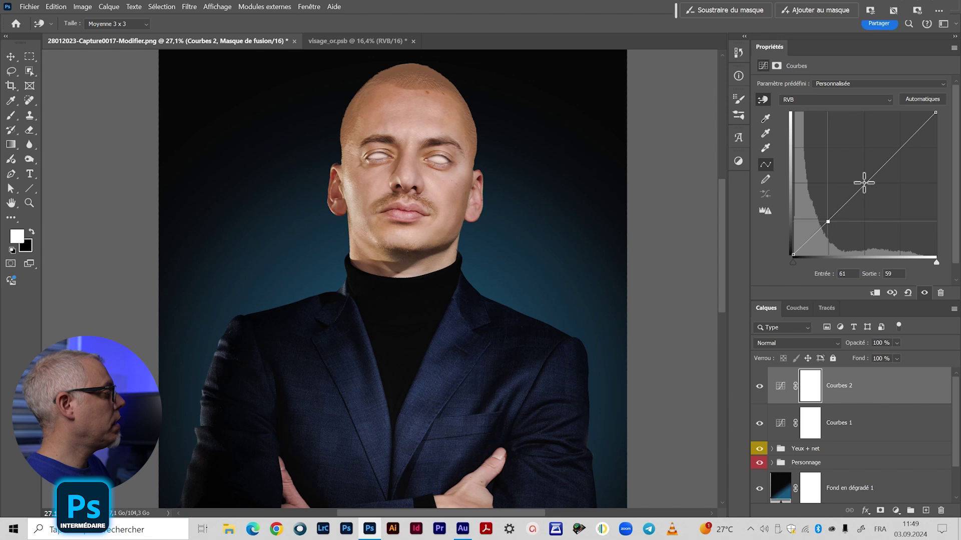
# - Shape the RGB curve of the Courbes 2 adjustment layer into a steep wave of alternating peaks and troughs
pyautogui.click(898, 148)
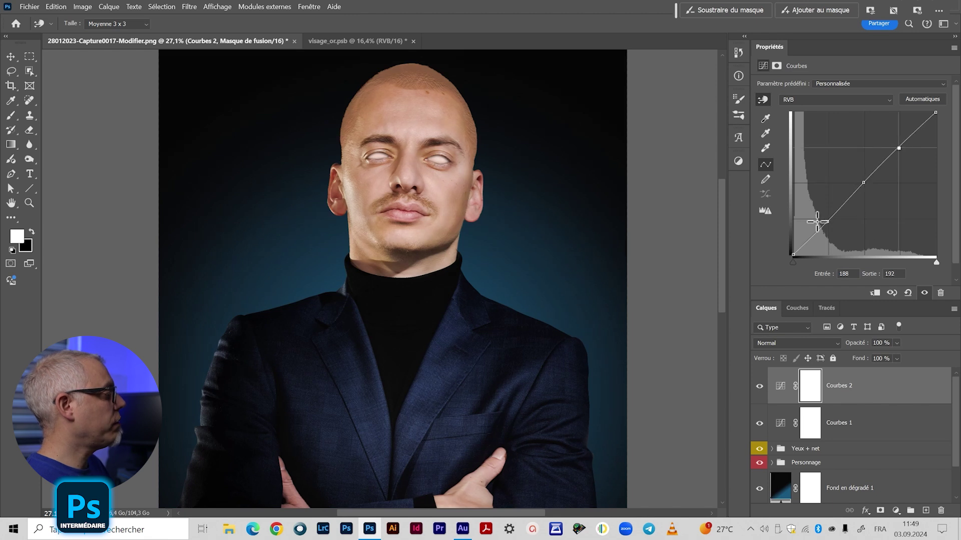
pyautogui.moveTo(827, 220); pyautogui.dragTo(818, 134)
pyautogui.moveTo(862, 181); pyautogui.dragTo(859, 246)
pyautogui.moveTo(888, 139); pyautogui.dragTo(886, 124)
pyautogui.moveTo(823, 128); pyautogui.dragTo(817, 120)
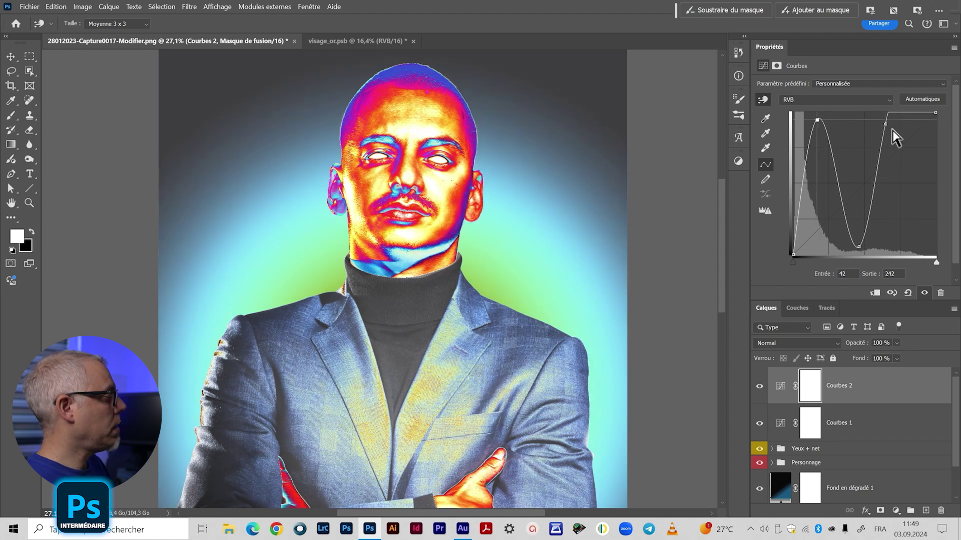
pyautogui.moveTo(908, 116); pyautogui.dragTo(863, 246)
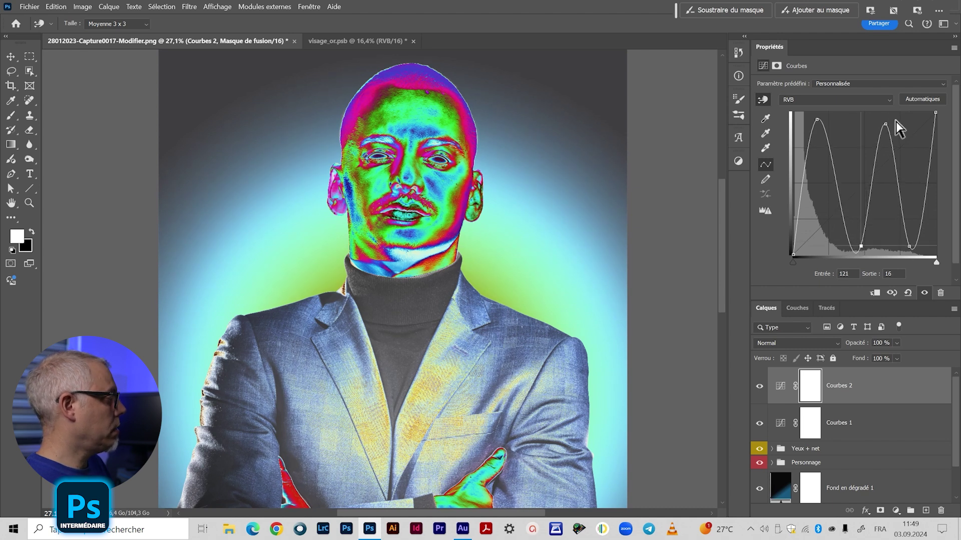
pyautogui.moveTo(886, 125)
pyautogui.mouseDown()
pyautogui.moveTo(928, 128)
pyautogui.moveTo(892, 126)
pyautogui.mouseUp()
pyautogui.click(931, 130)
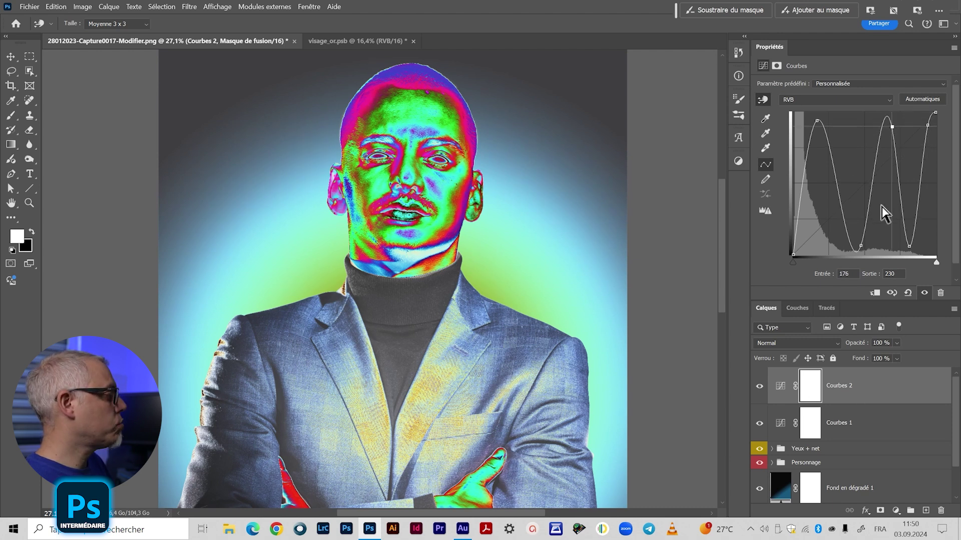
# - Shape the Courbes 1 RGB curve into a wave with two peaks and two troughs, and hide the Courbes 1 layer
pyautogui.click(779, 439)
pyautogui.click(829, 221)
pyautogui.click(866, 187)
pyautogui.moveTo(904, 160); pyautogui.dragTo(902, 148)
pyautogui.moveTo(830, 222); pyautogui.dragTo(824, 120)
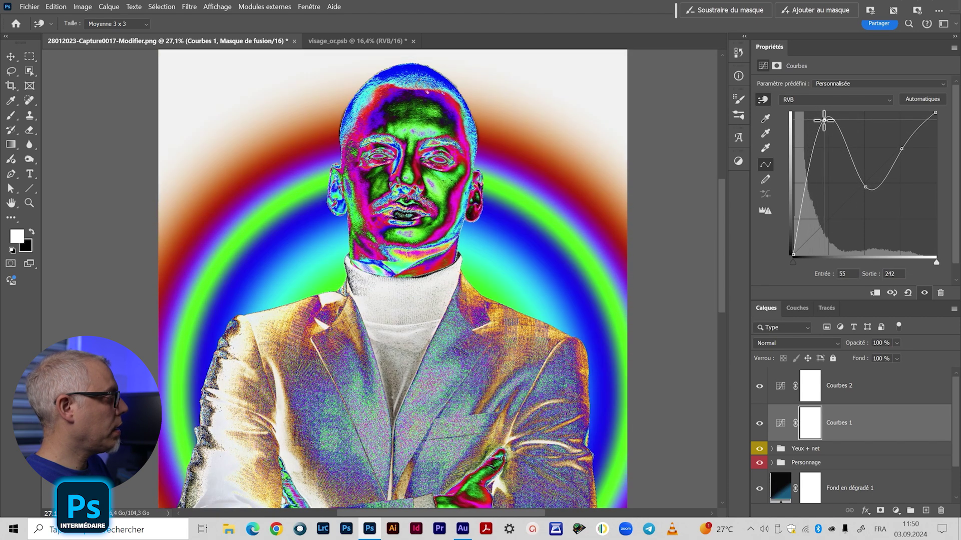
pyautogui.moveTo(867, 186); pyautogui.dragTo(859, 241)
pyautogui.moveTo(901, 146); pyautogui.dragTo(910, 235)
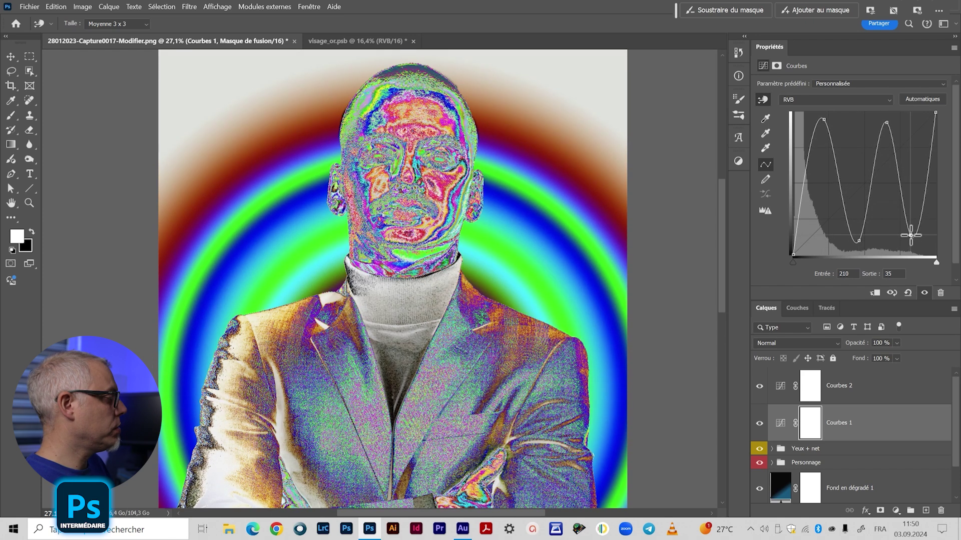
pyautogui.click(759, 422)
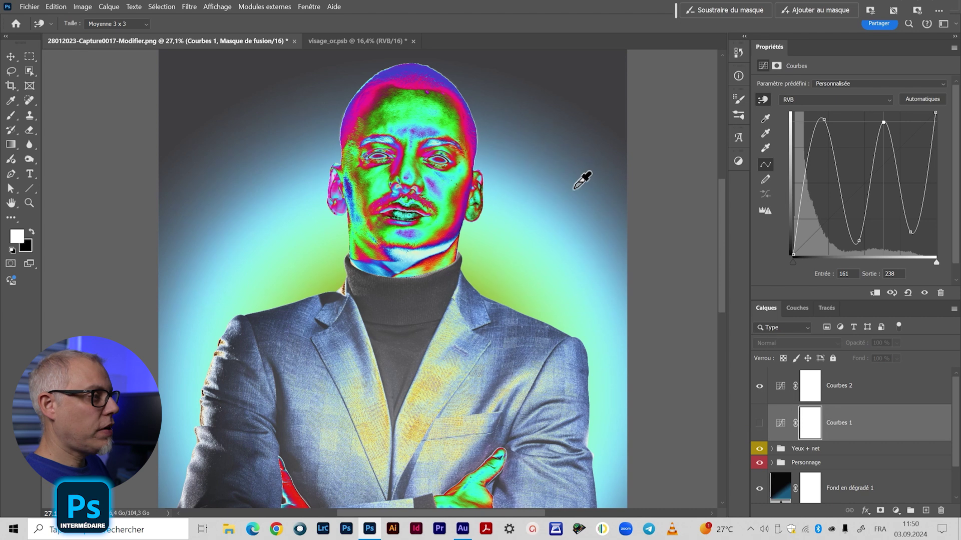
pyautogui.moveTo(450, 380); pyautogui.dragTo(472, 399)
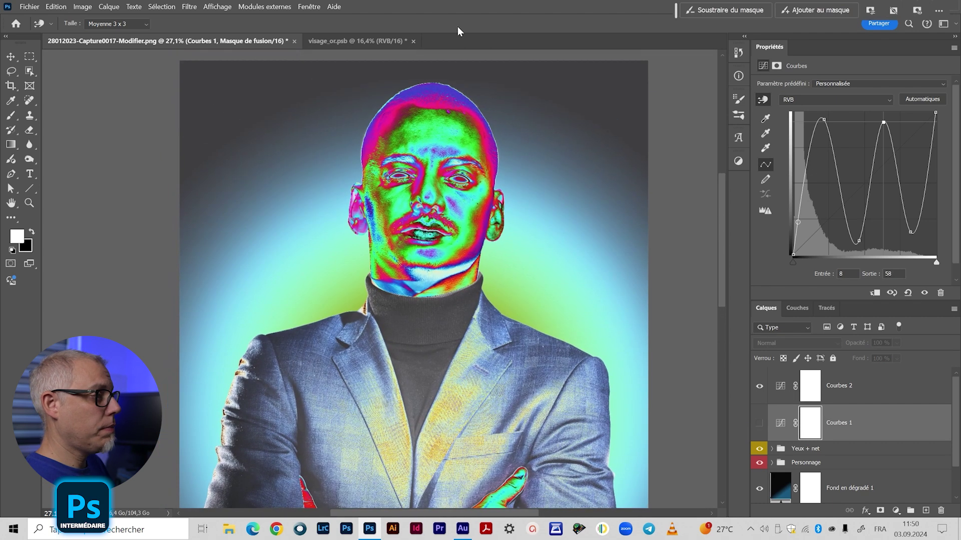
# - Load the smart filter mask of the Personnage layer, inside the Personnage group, as a selection of the head and hands
pyautogui.click(810, 389)
pyautogui.scroll(-1, 805, 418)
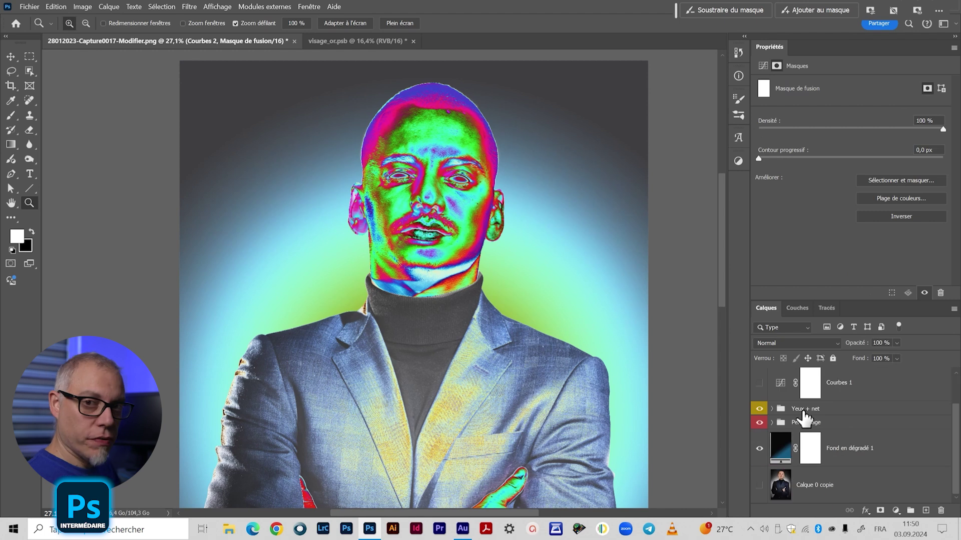
pyautogui.click(772, 423)
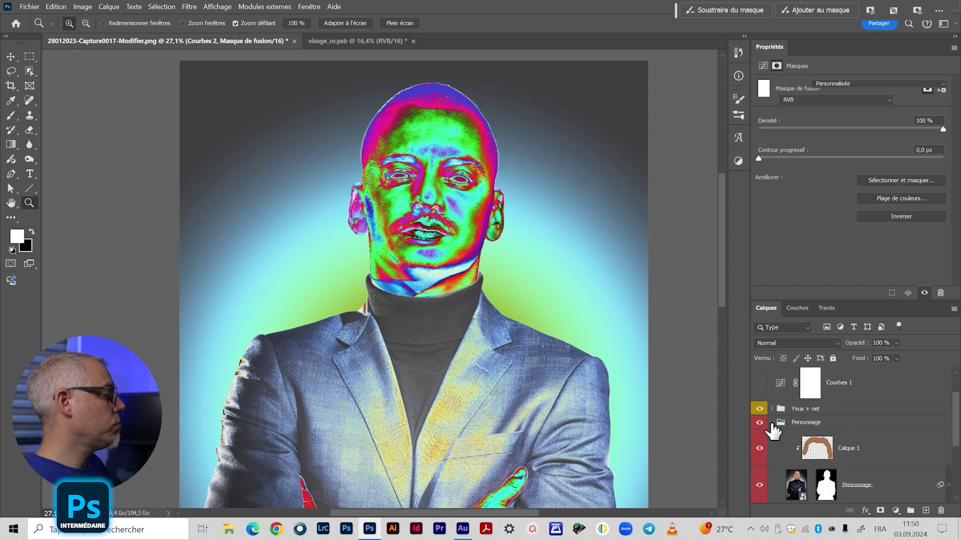
pyautogui.scroll(-2, 814, 434)
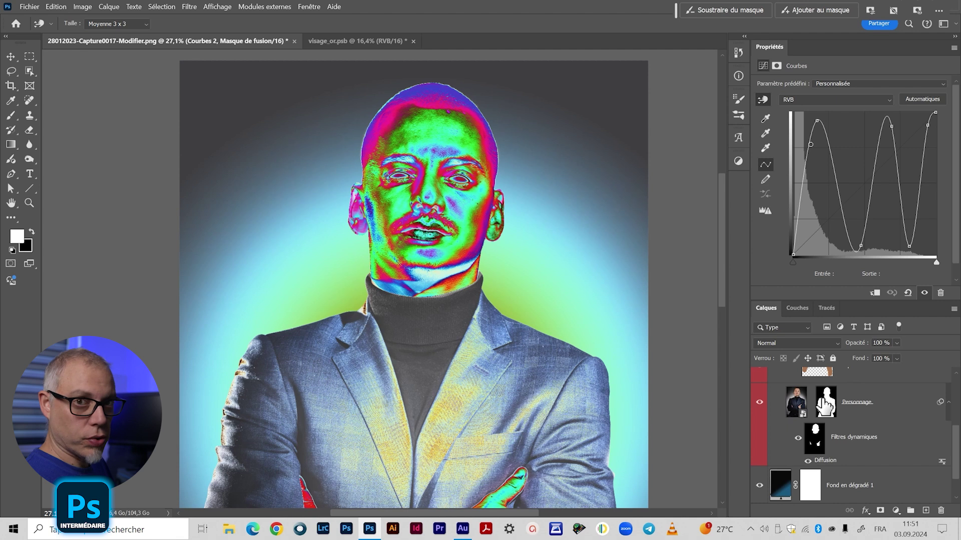
pyautogui.click(815, 440)
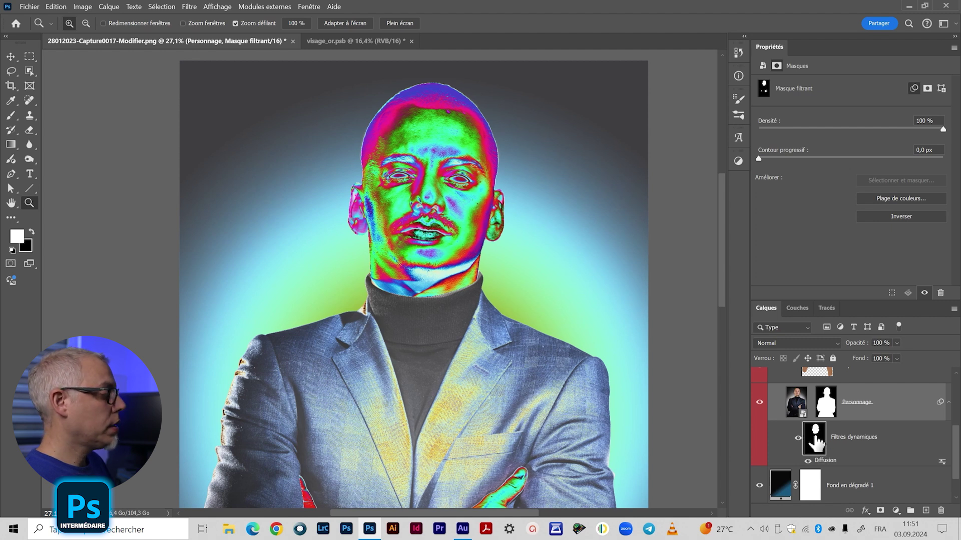
pyautogui.keyDown('ctrl'); pyautogui.click(816, 440); pyautogui.keyUp('ctrl')
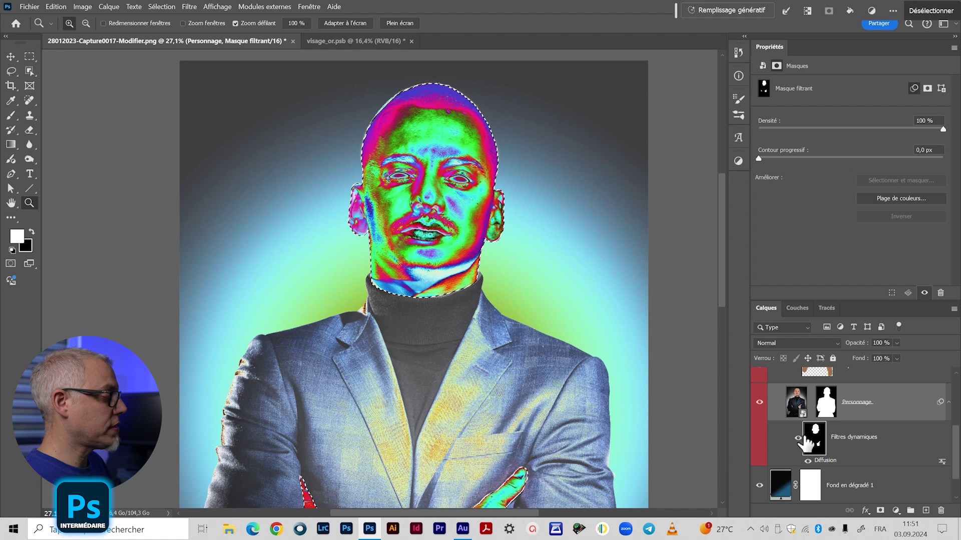
# - Fill the selected skin area with black in the Courbes 2 and Courbes 1 masks, showing Courbes 1, and deselect
pyautogui.scroll(3, 807, 443)
pyautogui.click(809, 393)
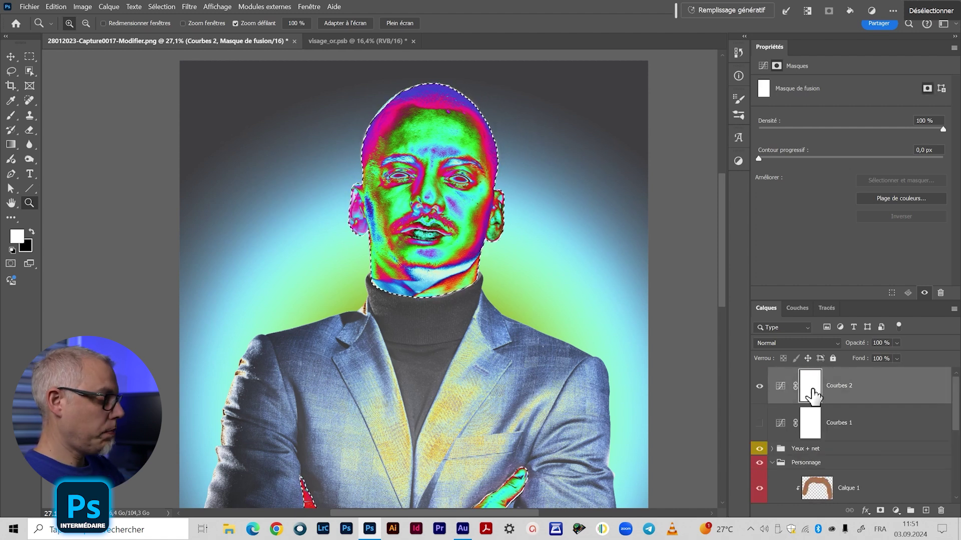
pyautogui.press('Delete')
pyautogui.click(813, 424)
pyautogui.click(759, 423)
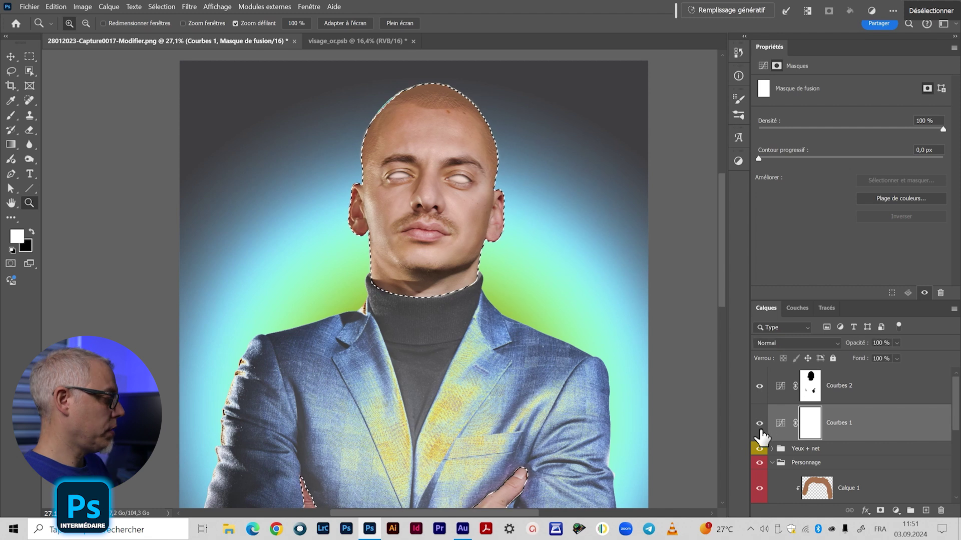
pyautogui.press('Delete')
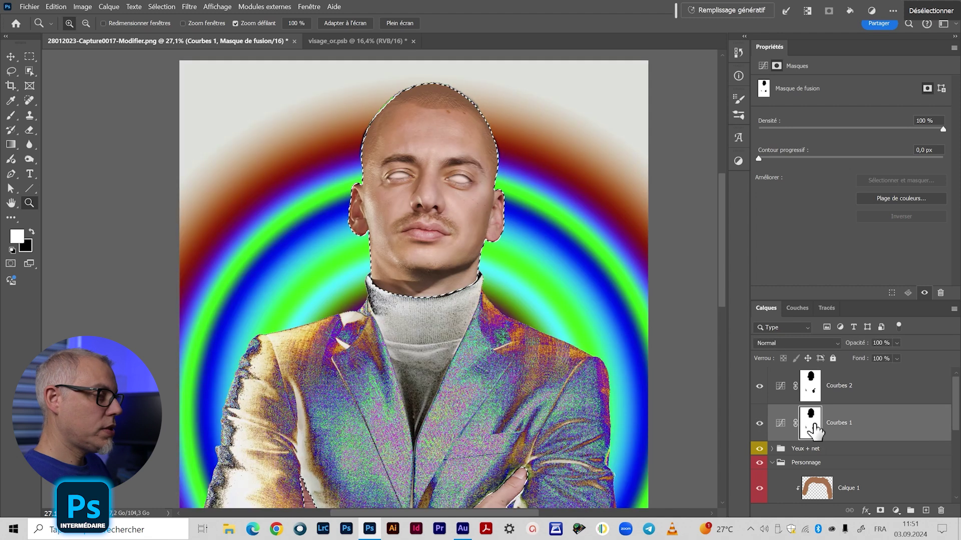
pyautogui.hotkey('ctrl', 'd')
pyautogui.moveTo(421, 297); pyautogui.dragTo(429, 318)
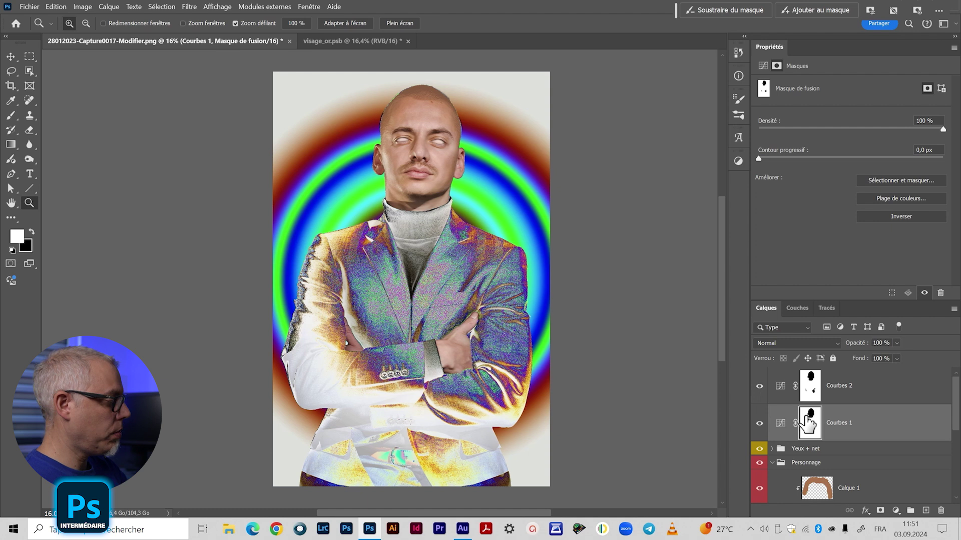
# - Invert the layer masks of Courbes 1 and Courbes 2 to restrict both adjustments to the skin
pyautogui.hotkey('ctrl', 'i')
pyautogui.click(810, 386)
pyautogui.hotkey('ctrl', 'i')
pyautogui.moveTo(425, 129); pyautogui.dragTo(468, 151)
# - Hide Courbes 1 and set the blend mode of Courbes 2 to Produit
pyautogui.click(759, 424)
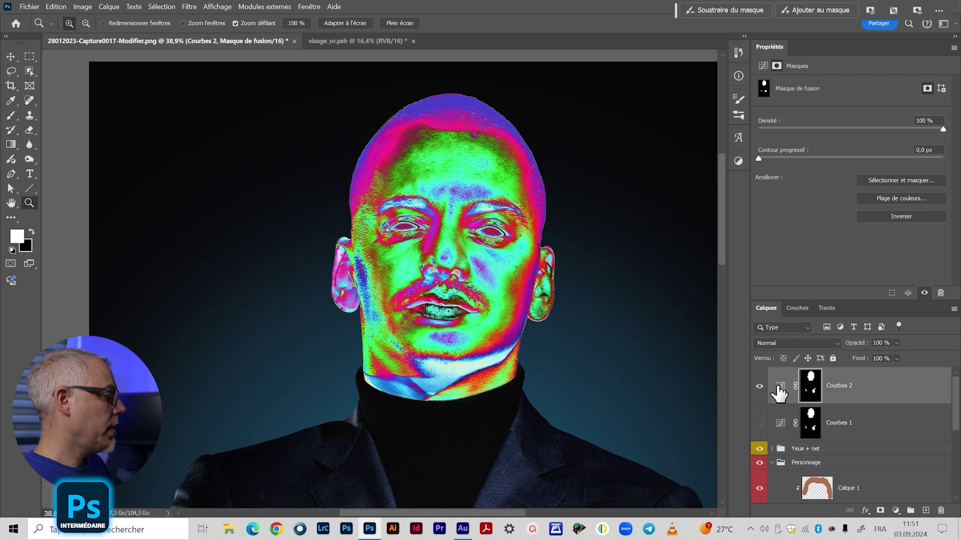
pyautogui.click(780, 386)
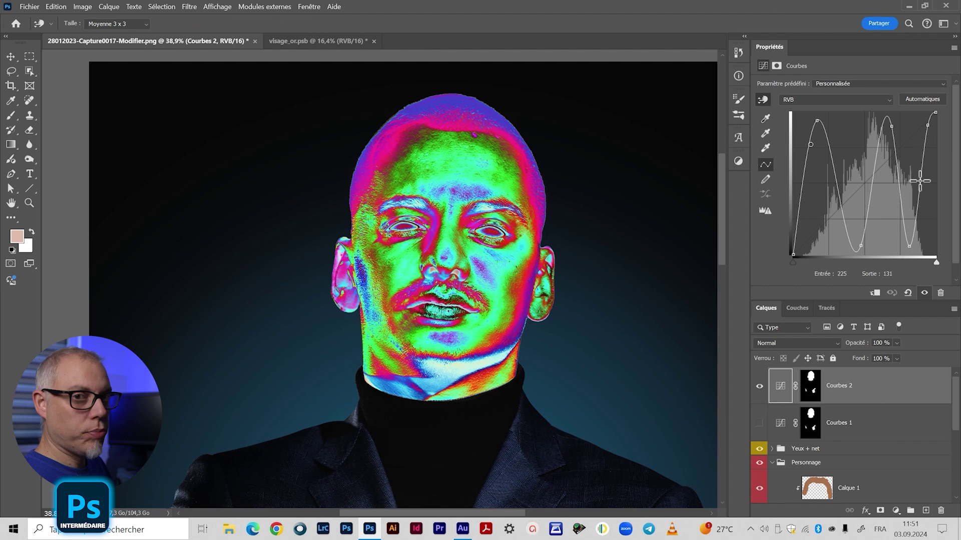
pyautogui.click(803, 342)
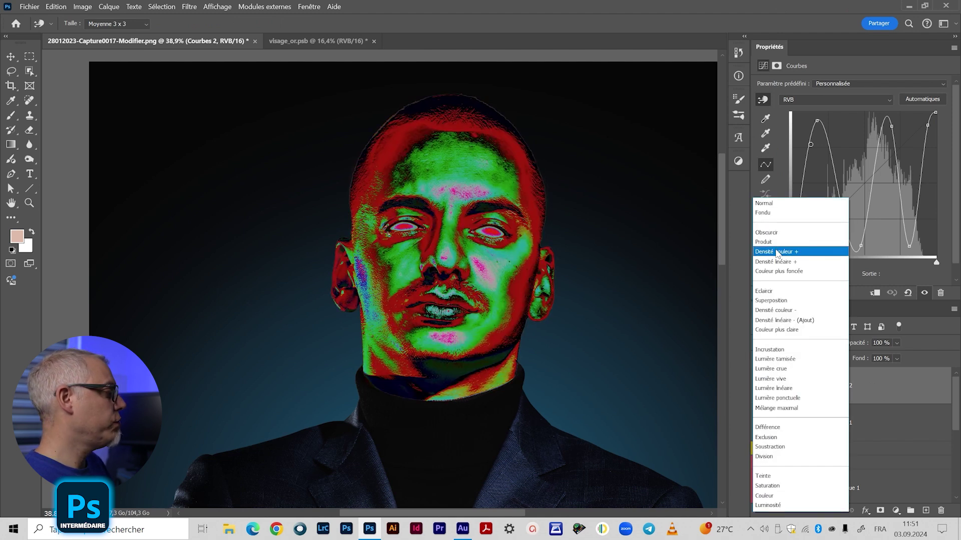
pyautogui.click(774, 243)
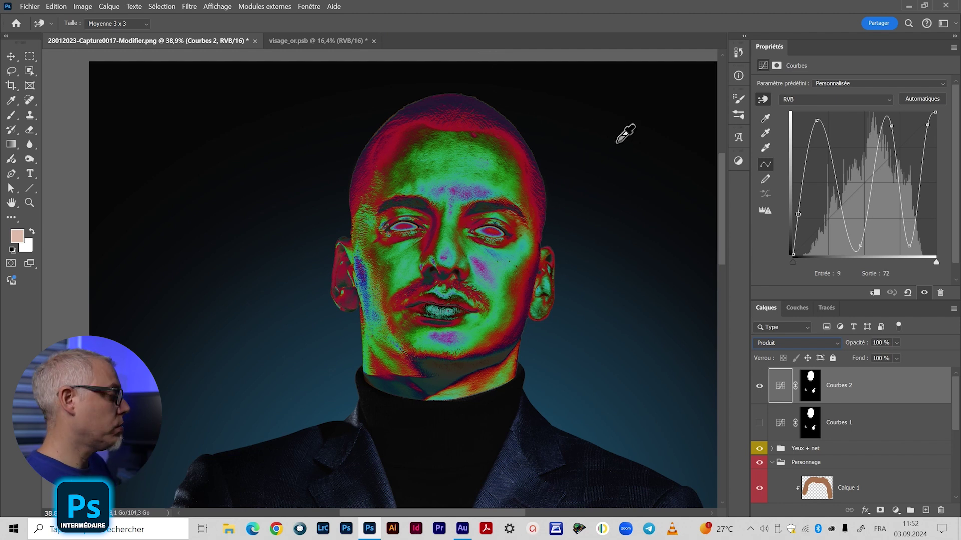
# - Set the blend mode of Courbes 1 to Superposition with Courbes 2 hidden, and show both curves layers together
pyautogui.click(758, 386)
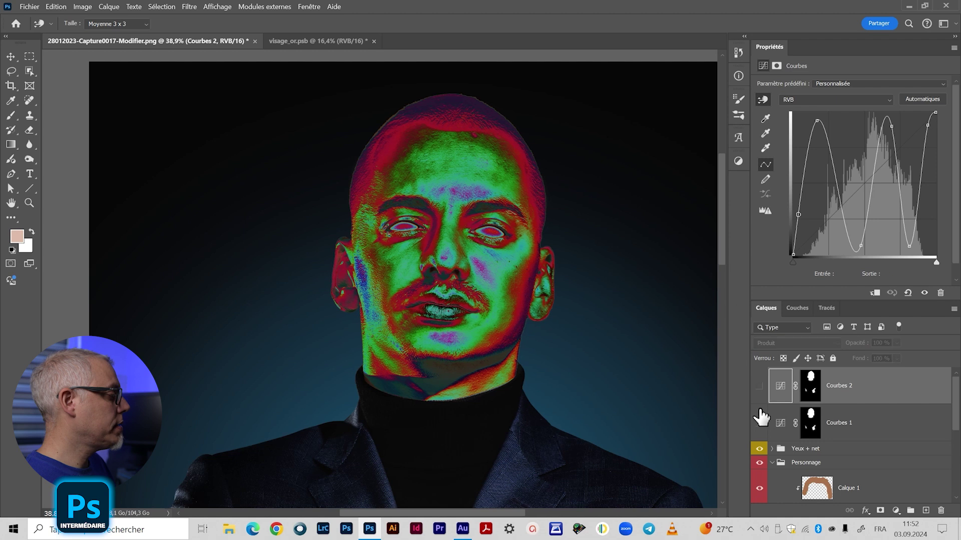
pyautogui.click(759, 425)
pyautogui.click(778, 430)
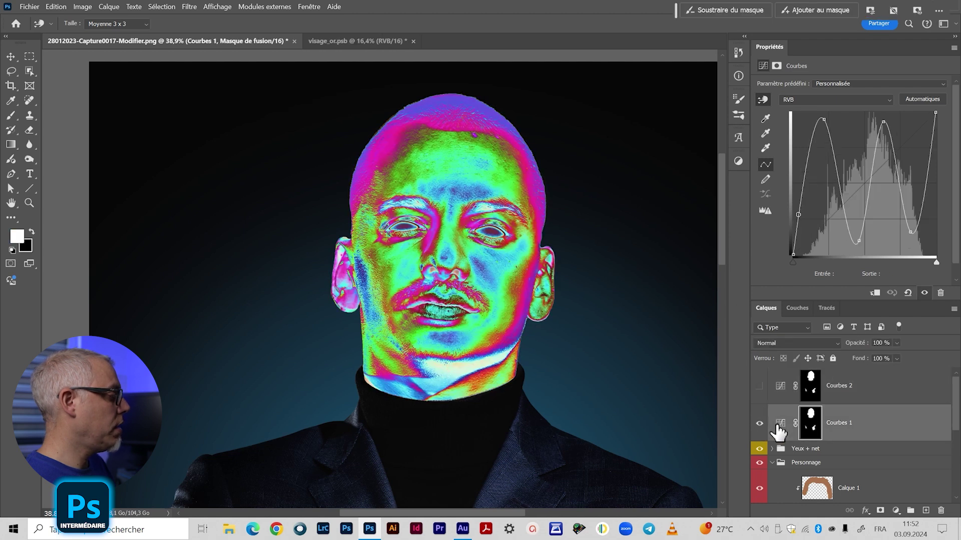
pyautogui.click(782, 426)
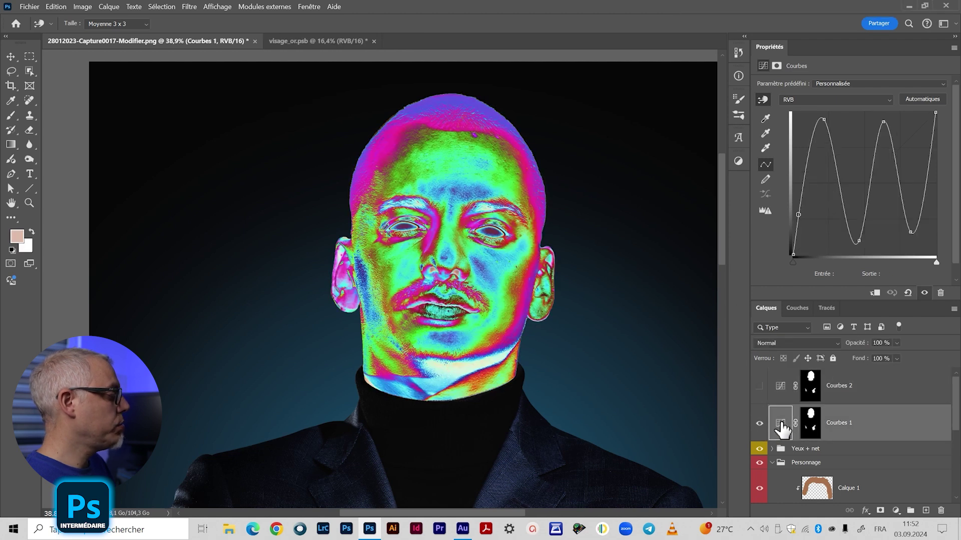
pyautogui.click(771, 343)
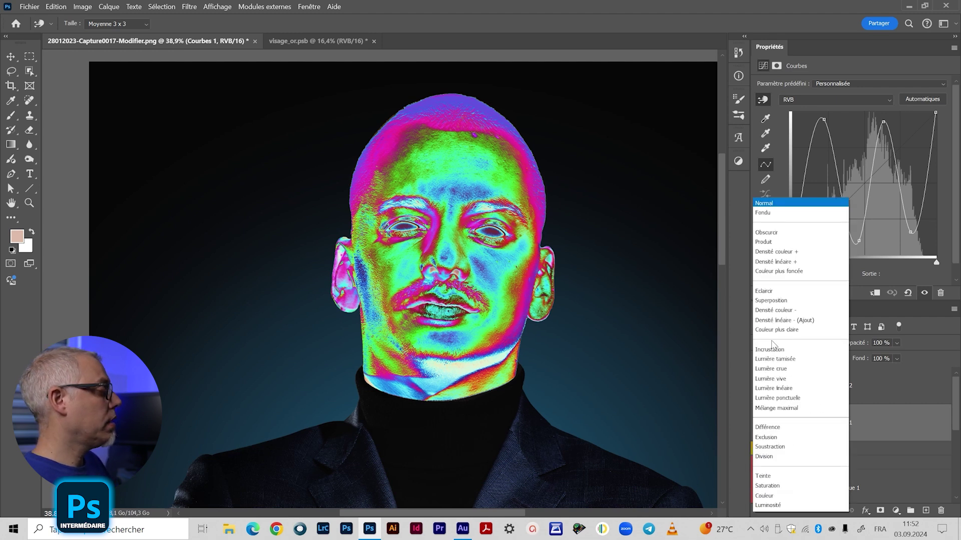
pyautogui.click(772, 301)
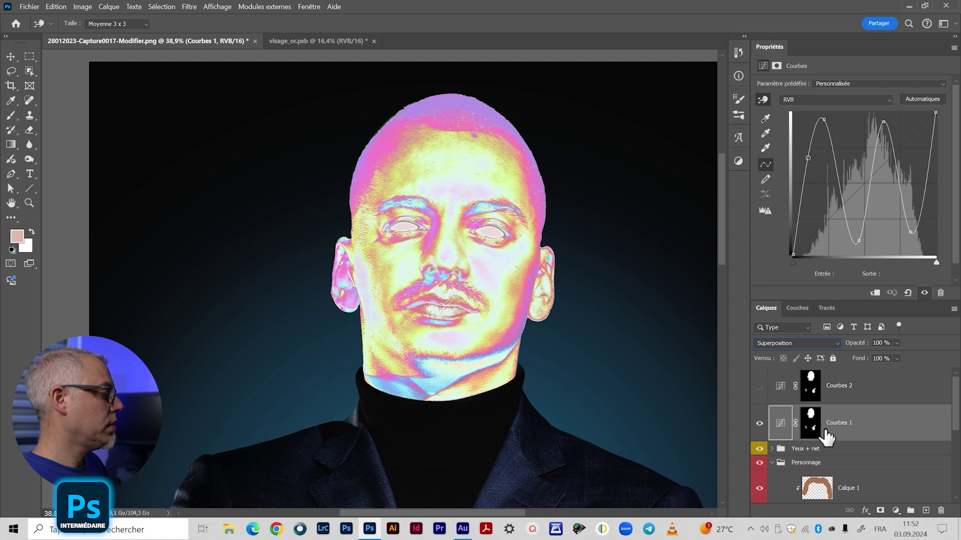
pyautogui.click(759, 386)
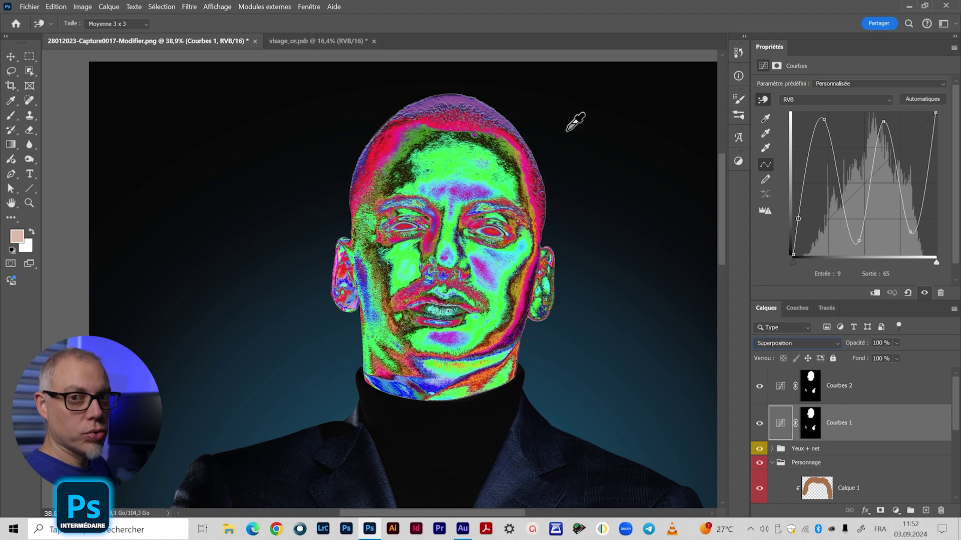
# - Add a Noir et blanc adjustment layer above Courbes 2
pyautogui.click(782, 396)
pyautogui.click(784, 433)
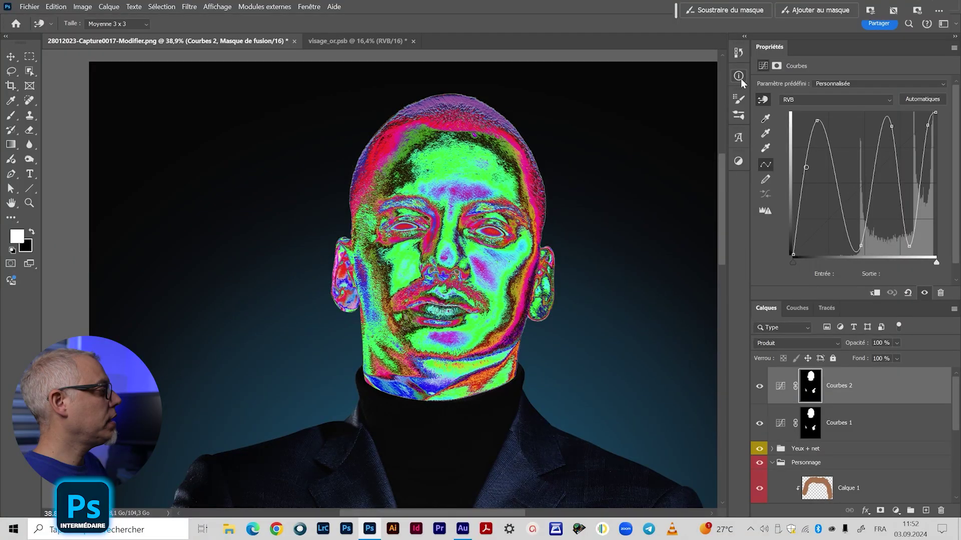
pyautogui.click(738, 160)
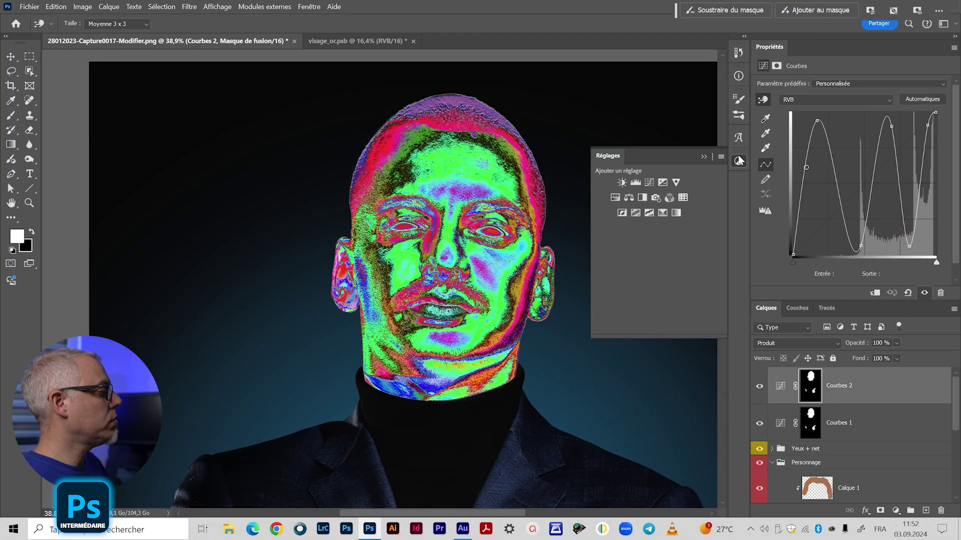
pyautogui.click(641, 198)
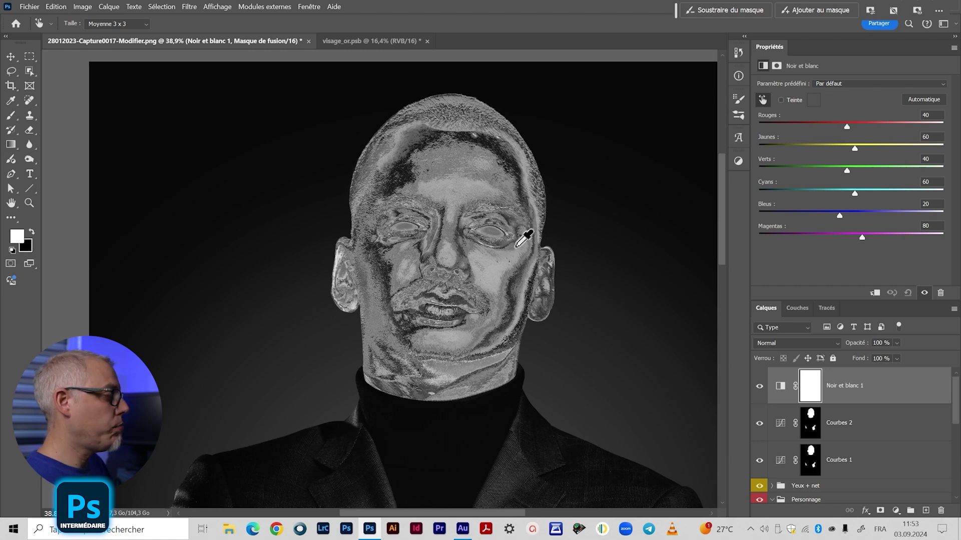
# - Replace the mask of Noir et blanc 1 with a copy of the Courbes 2 skin mask
pyautogui.click(811, 433)
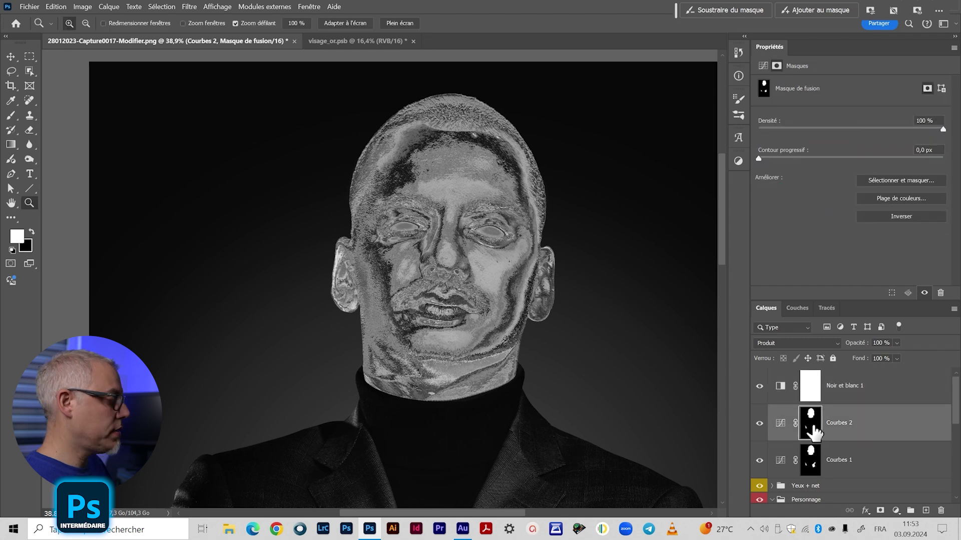
pyautogui.moveTo(813, 432); pyautogui.dragTo(812, 388)
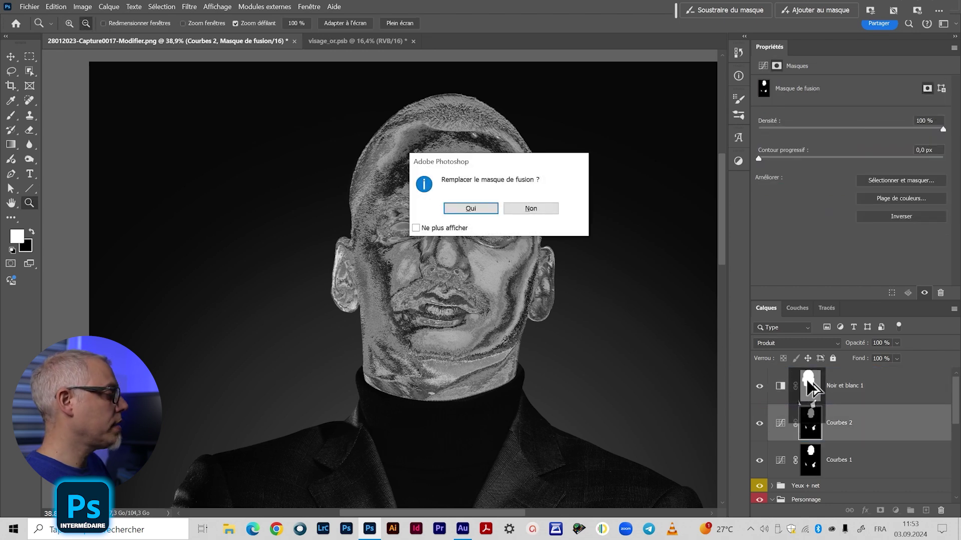
pyautogui.click(469, 207)
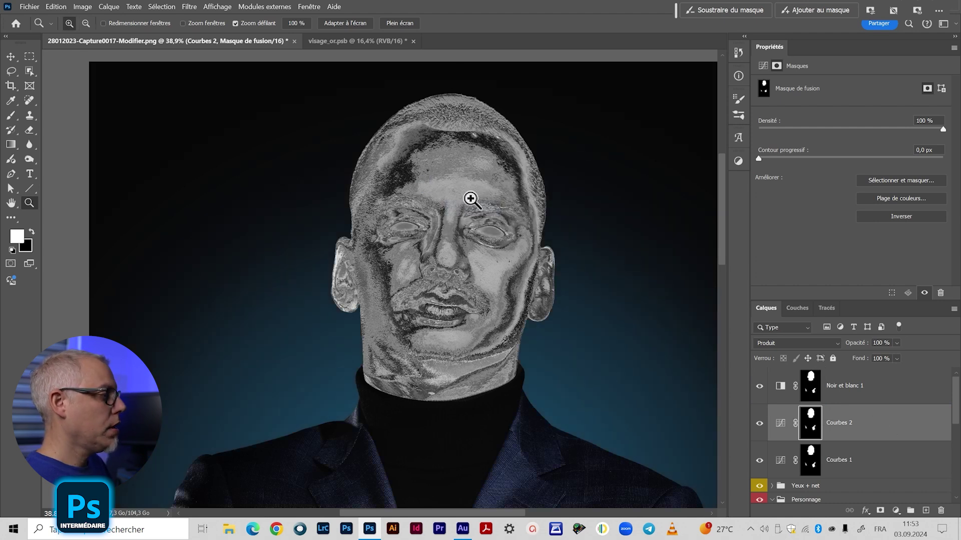
# - Examine the grey metallic reflections on the face, ears and neck up close
pyautogui.click(471, 182)
pyautogui.moveTo(472, 181); pyautogui.dragTo(483, 180)
pyautogui.scroll(-3, 483, 257)
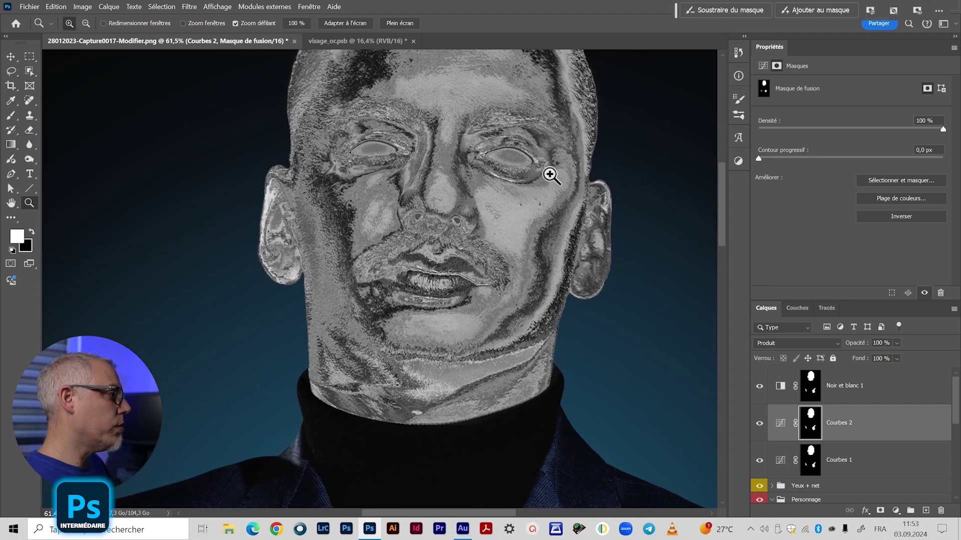
pyautogui.scroll(-2, 452, 242)
pyautogui.moveTo(452, 243); pyautogui.dragTo(470, 375)
pyautogui.scroll(-3, 451, 350)
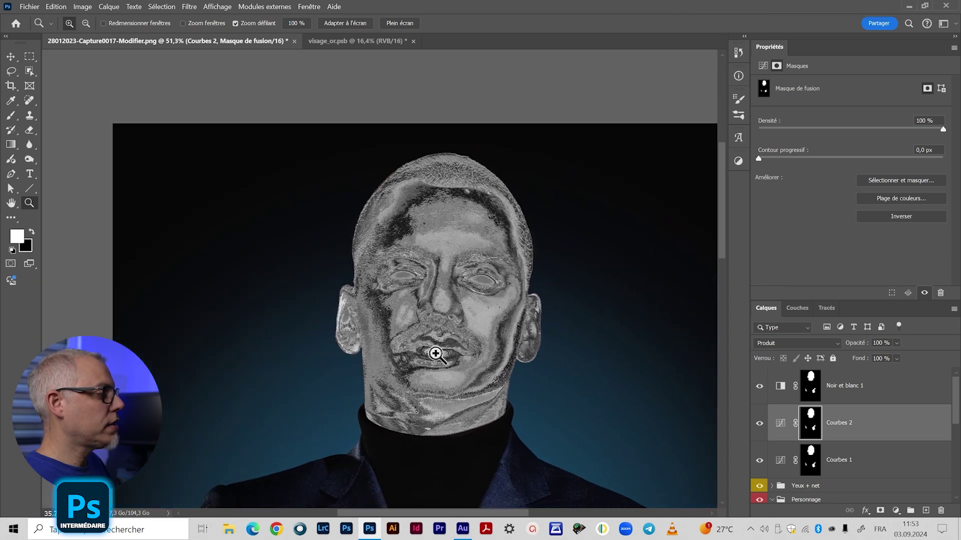
pyautogui.moveTo(429, 336); pyautogui.dragTo(429, 317)
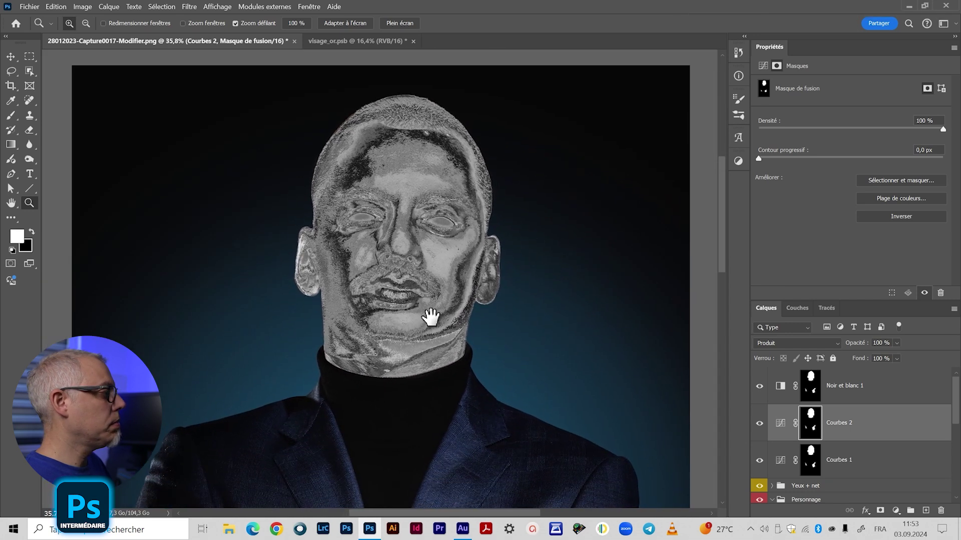
# - Fine-tune the RGB curve of Courbes 2, moving its first trough to input 94, output 26, and adjust the first trough of Courbes 1
pyautogui.click(779, 393)
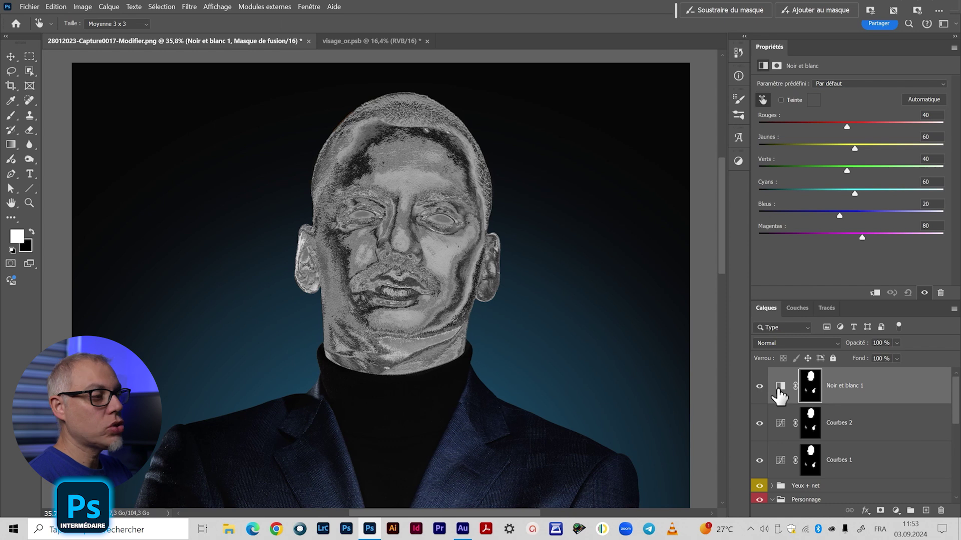
pyautogui.click(781, 424)
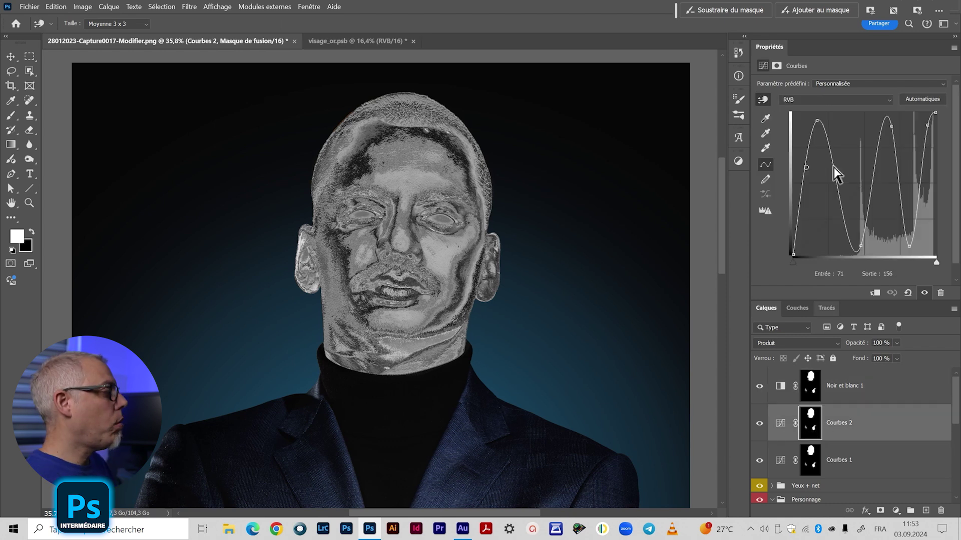
pyautogui.moveTo(818, 123)
pyautogui.mouseDown()
pyautogui.moveTo(816, 145)
pyautogui.moveTo(817, 130)
pyautogui.mouseUp()
pyautogui.moveTo(861, 246); pyautogui.dragTo(845, 210)
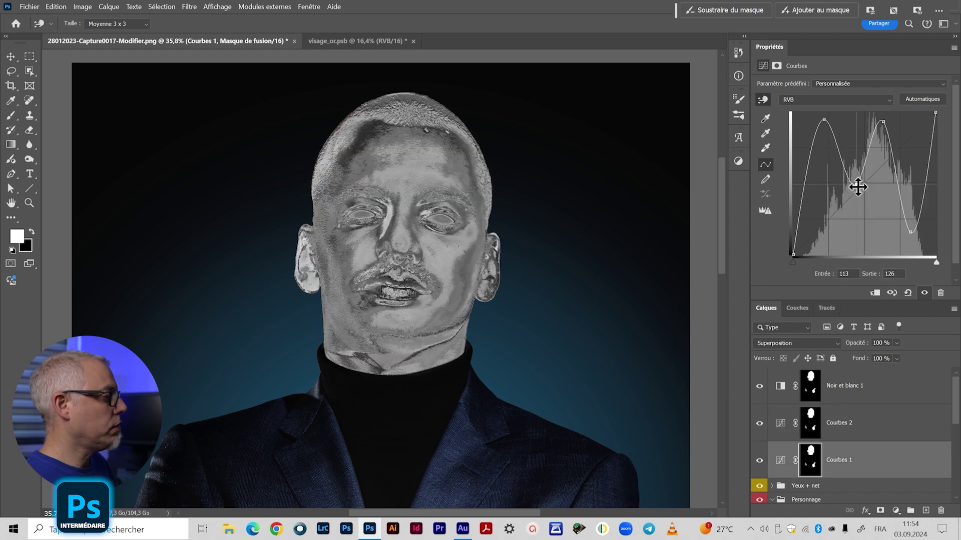
pyautogui.moveTo(858, 188); pyautogui.dragTo(857, 246)
# - Set Noir et blanc 1 to Rouges -19, Jaunes 123, Verts 77, Cyans 96, Bleus -3 and Magentas 65
pyautogui.click(780, 387)
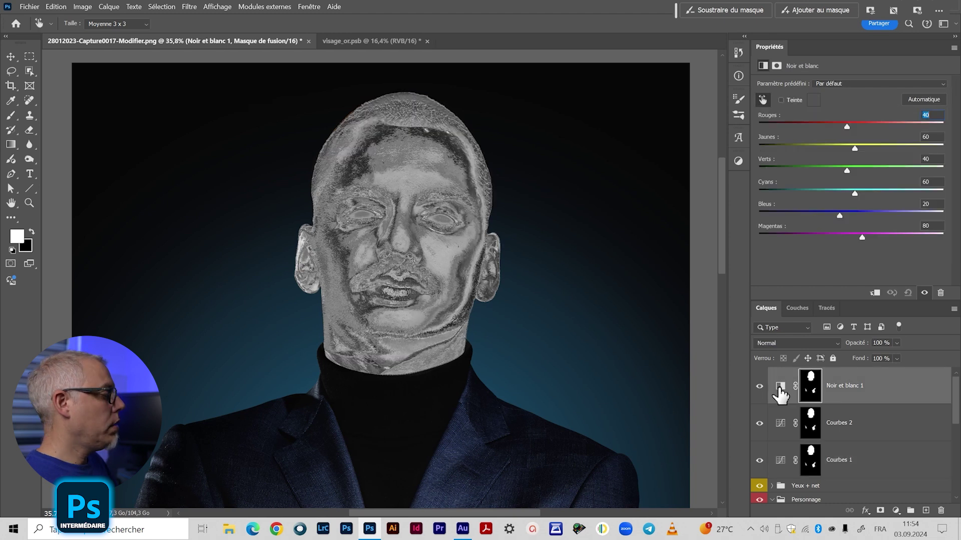
pyautogui.moveTo(855, 150); pyautogui.dragTo(826, 131)
pyautogui.moveTo(857, 195); pyautogui.dragTo(861, 168)
pyautogui.moveTo(840, 216); pyautogui.dragTo(857, 237)
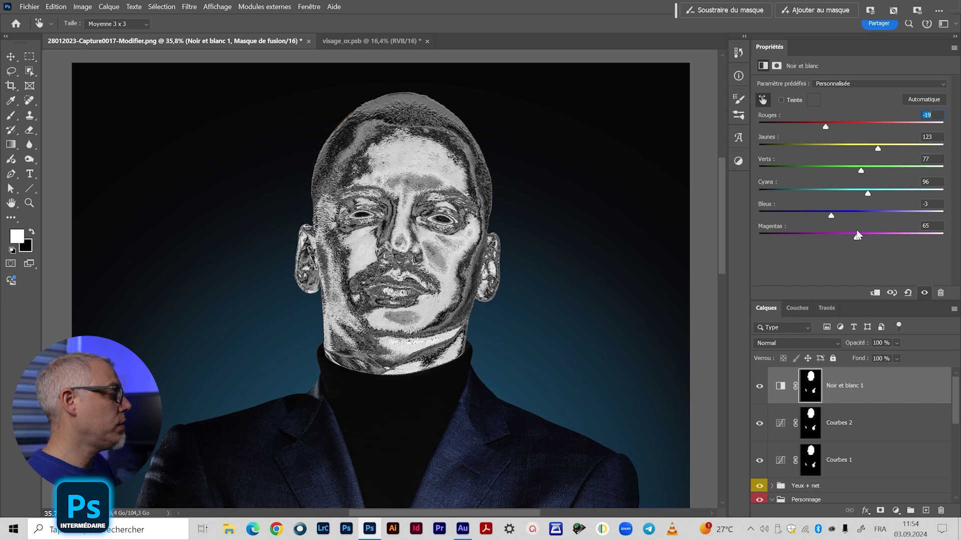
# - In Courbes 2, set the red curve's midpoint to input 141, output 111, and raise the green curve's midpoint slightly
pyautogui.click(781, 386)
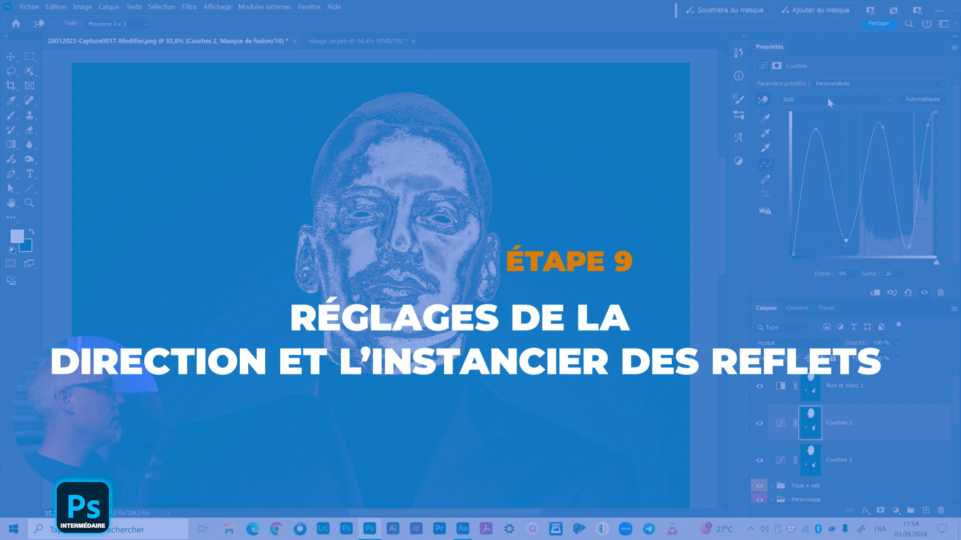
pyautogui.click(827, 99)
pyautogui.click(851, 119)
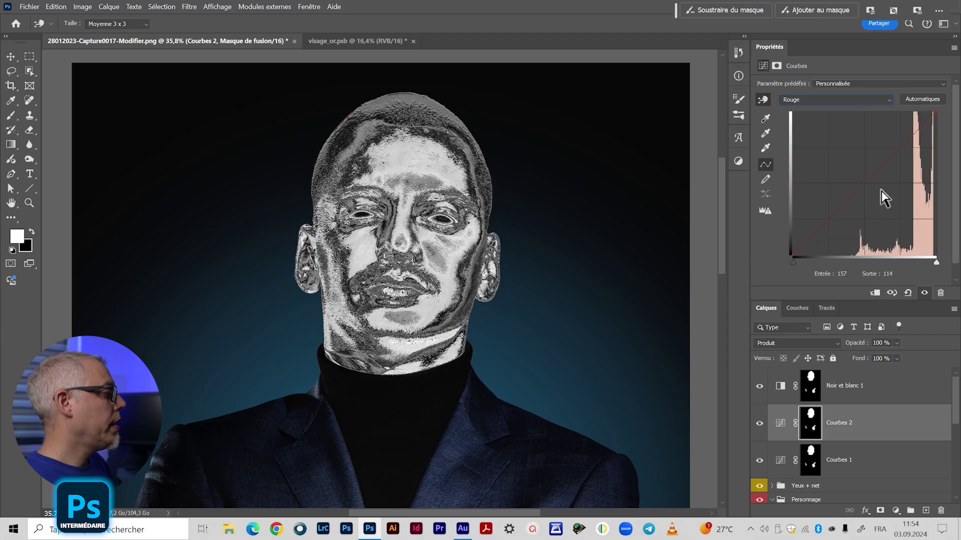
pyautogui.moveTo(867, 185)
pyautogui.mouseDown()
pyautogui.moveTo(859, 172)
pyautogui.moveTo(873, 193)
pyautogui.mouseUp()
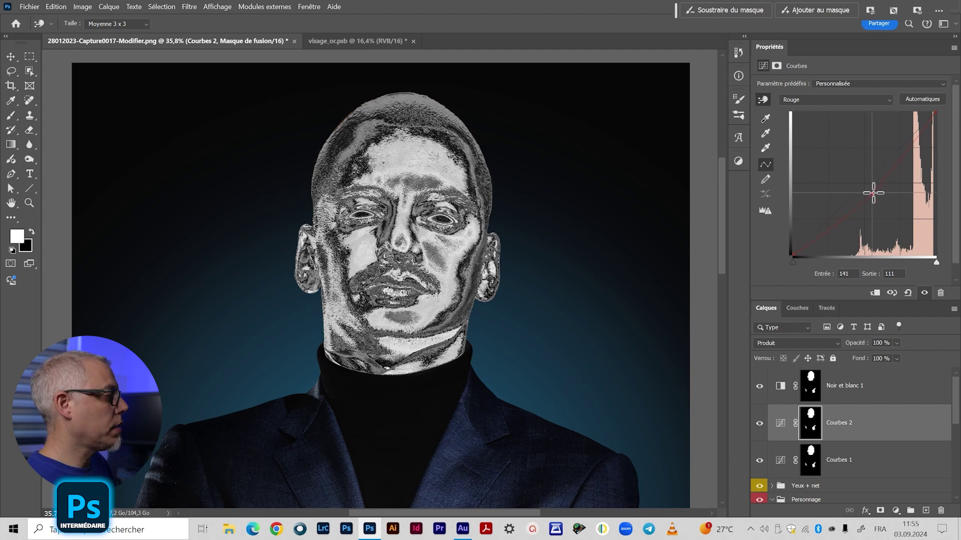
pyautogui.click(823, 105)
pyautogui.click(820, 125)
pyautogui.moveTo(864, 184)
pyautogui.mouseDown()
pyautogui.moveTo(890, 204)
pyautogui.moveTo(861, 168)
pyautogui.mouseUp()
# - Adjust the blue curve of Courbes 2 with a midtone point and one at 41/39, and move the red point to input 136, output 111
pyautogui.hotkey('alt', '5')
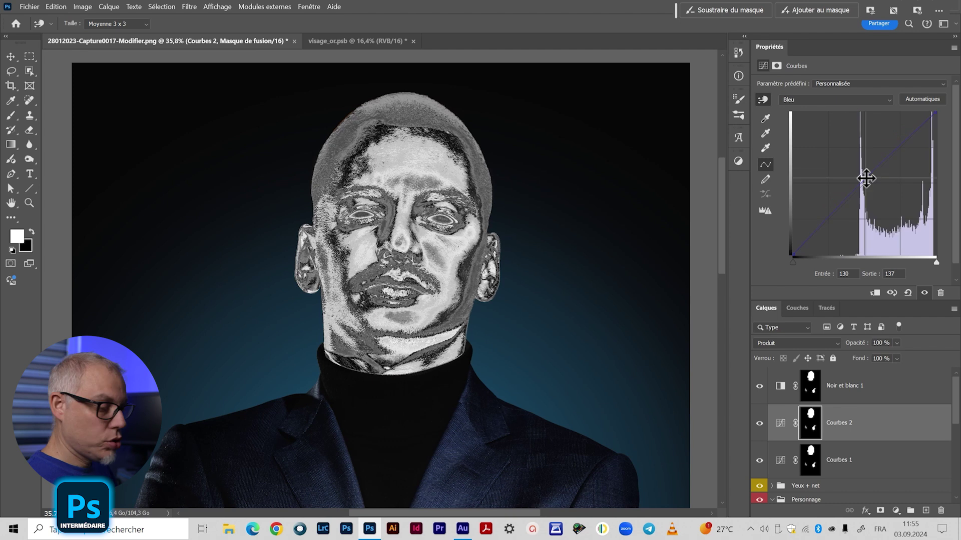
pyautogui.moveTo(869, 179)
pyautogui.mouseDown()
pyautogui.moveTo(861, 170)
pyautogui.moveTo(876, 191)
pyautogui.moveTo(868, 186)
pyautogui.mouseUp()
pyautogui.moveTo(815, 237); pyautogui.dragTo(818, 240)
pyautogui.click(836, 99)
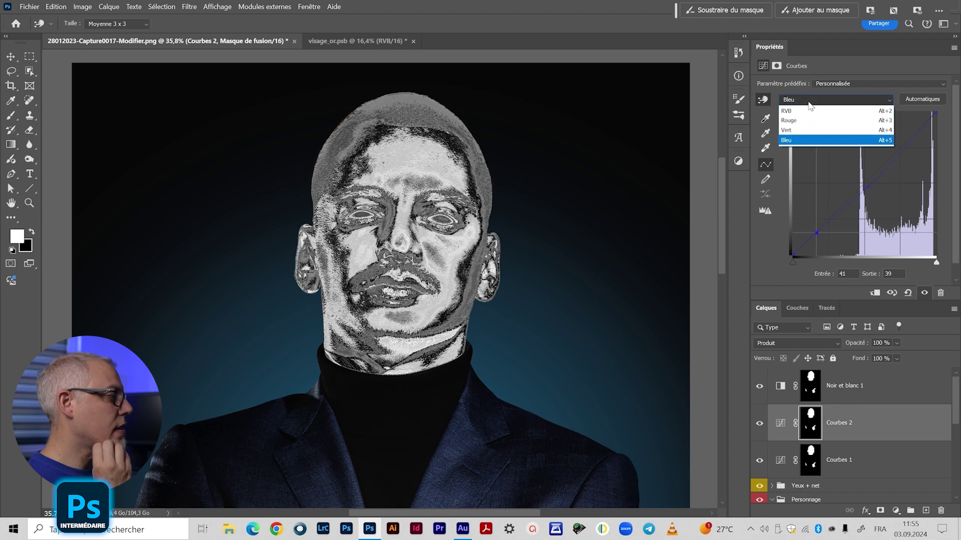
pyautogui.click(811, 118)
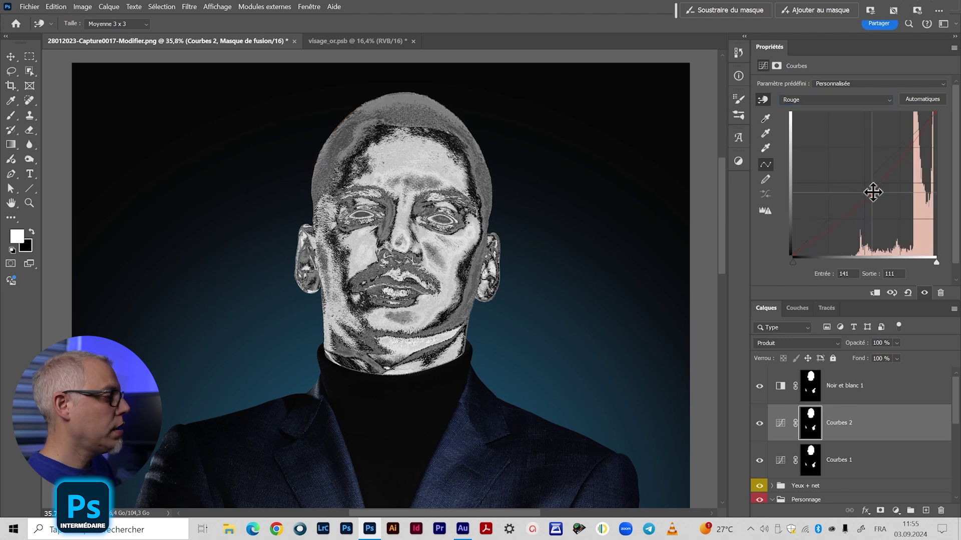
pyautogui.moveTo(872, 198); pyautogui.dragTo(870, 193)
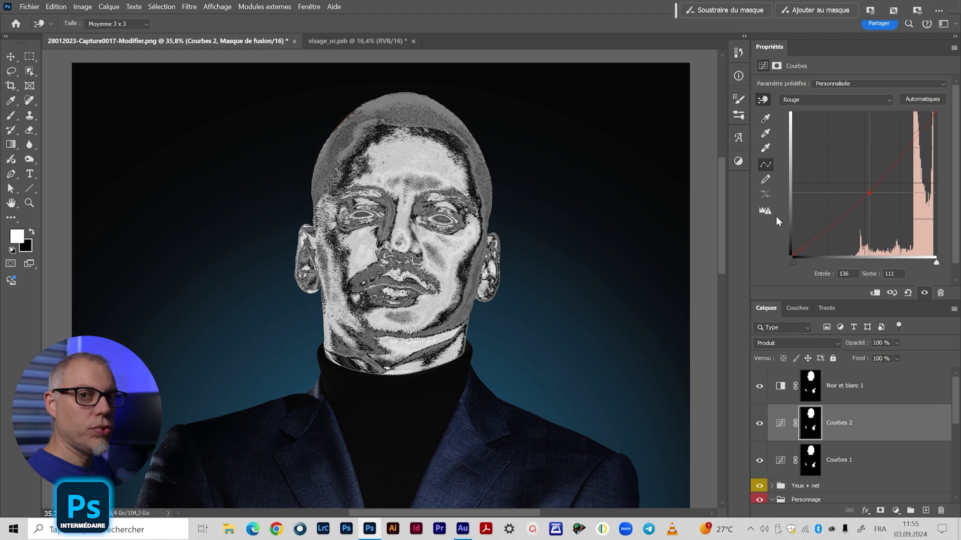
# - On the RGB curve of Courbes 2, move the second trough to 198/13 and the first peak to input 41, output 238
pyautogui.hotkey('alt', '2')
pyautogui.moveTo(901, 165); pyautogui.dragTo(904, 247)
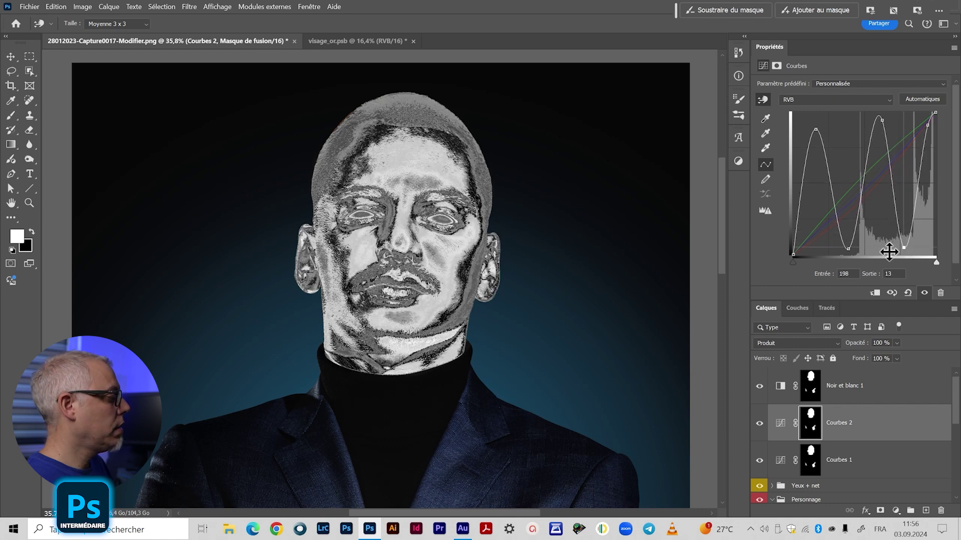
pyautogui.moveTo(815, 131)
pyautogui.mouseDown()
pyautogui.moveTo(815, 159)
pyautogui.moveTo(816, 124)
pyautogui.mouseUp()
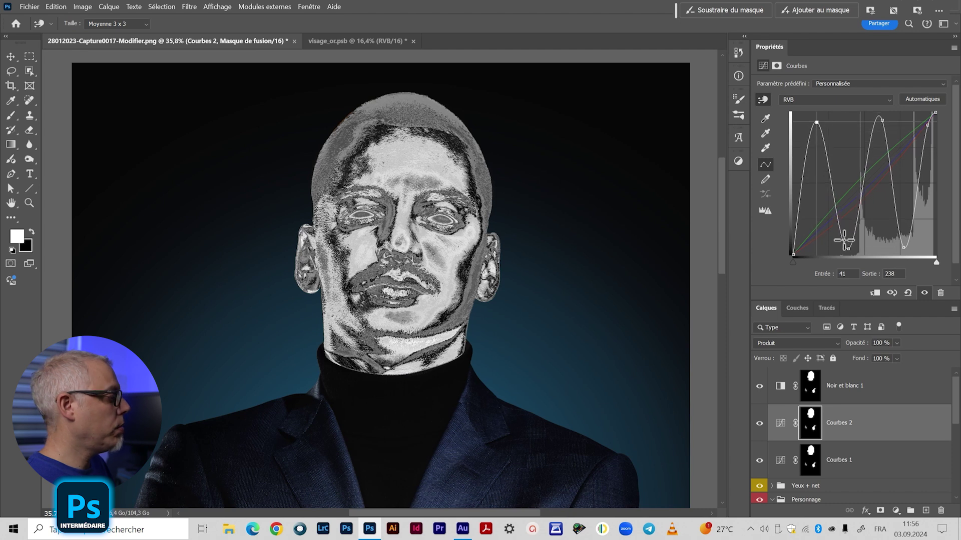
# - Bend the green curve of Courbes 1 down to input 178, output 75
pyautogui.hotkey('alt', '[')
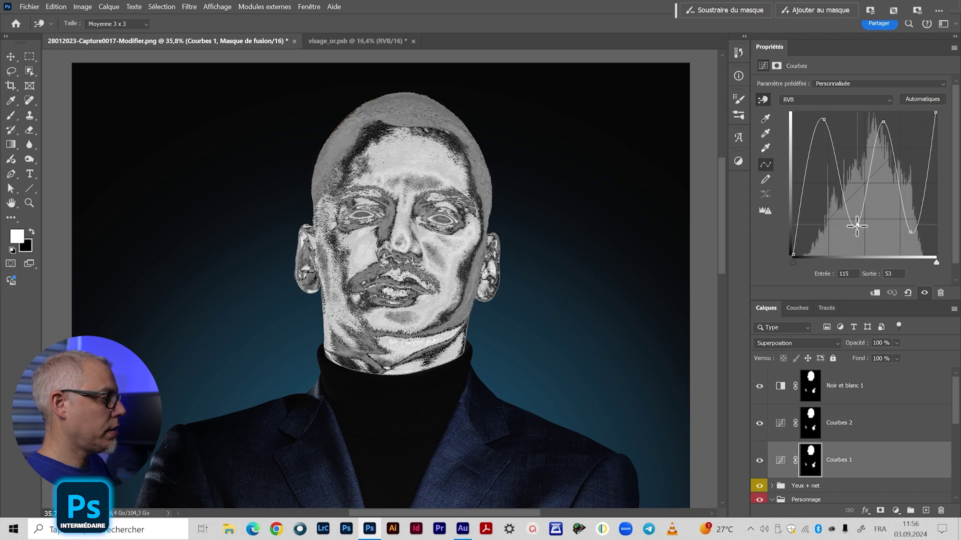
pyautogui.hotkey('alt', '3')
pyautogui.moveTo(864, 185); pyautogui.dragTo(893, 214)
pyautogui.hotkey('alt', '4')
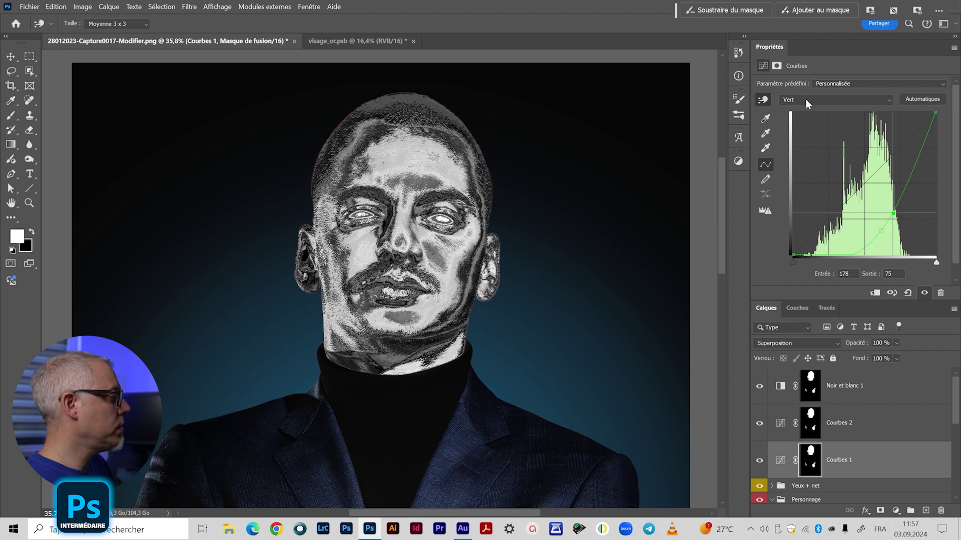
# - Raise the red curve of Courbes 1 slightly at its midpoint and add a second raised point in the shadows
pyautogui.scroll(-1, 805, 98)
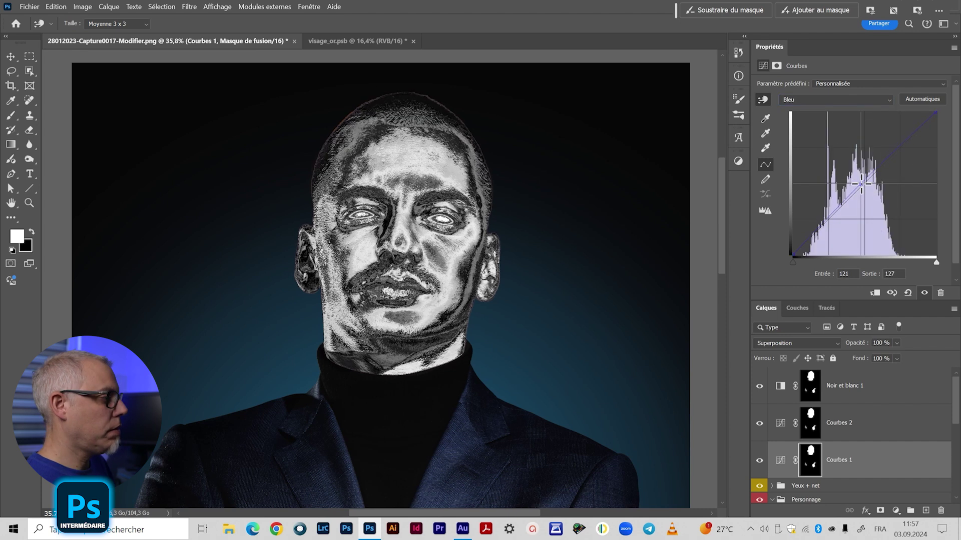
pyautogui.scroll(2, 773, 99)
pyautogui.moveTo(869, 182)
pyautogui.mouseDown()
pyautogui.moveTo(870, 194)
pyautogui.moveTo(860, 180)
pyautogui.mouseUp()
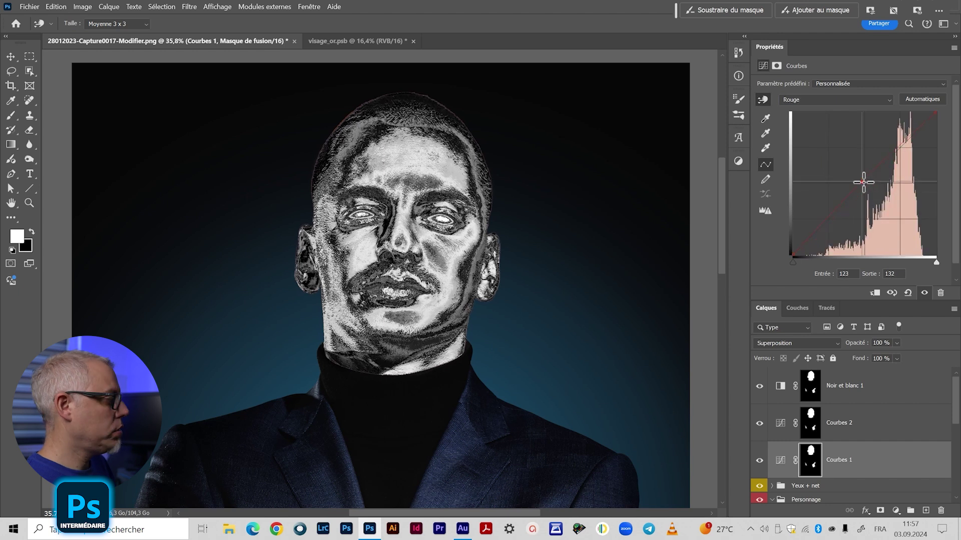
pyautogui.click(813, 221)
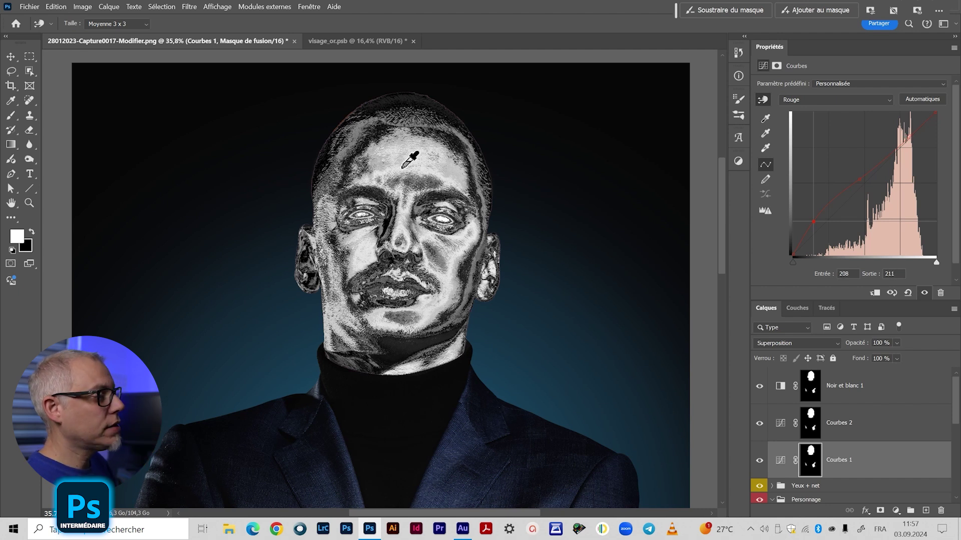
# - Check the colours beneath Noir et blanc 1 and set it to Verts 120, Cyans 80, Bleus 9 and Magentas 23
pyautogui.click(781, 387)
pyautogui.click(760, 386)
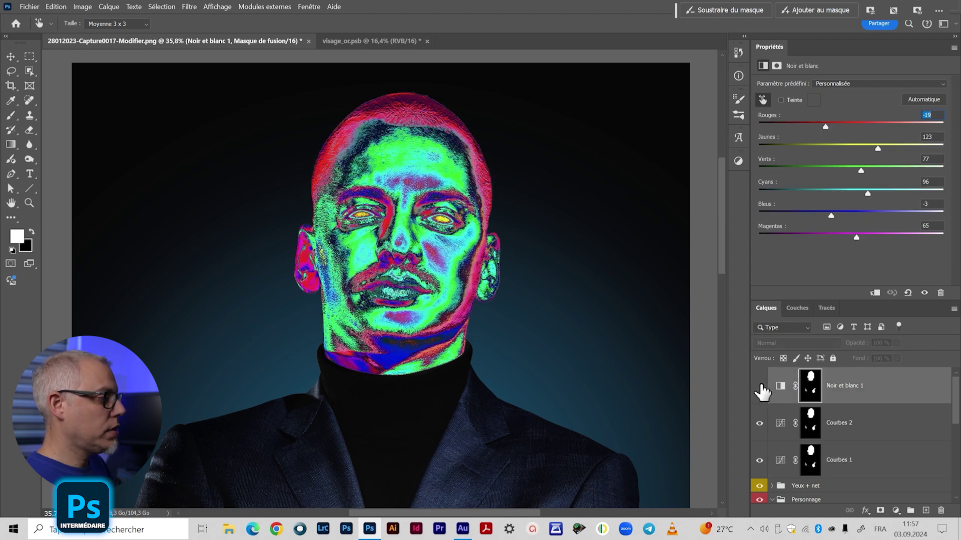
pyautogui.click(760, 387)
pyautogui.click(780, 387)
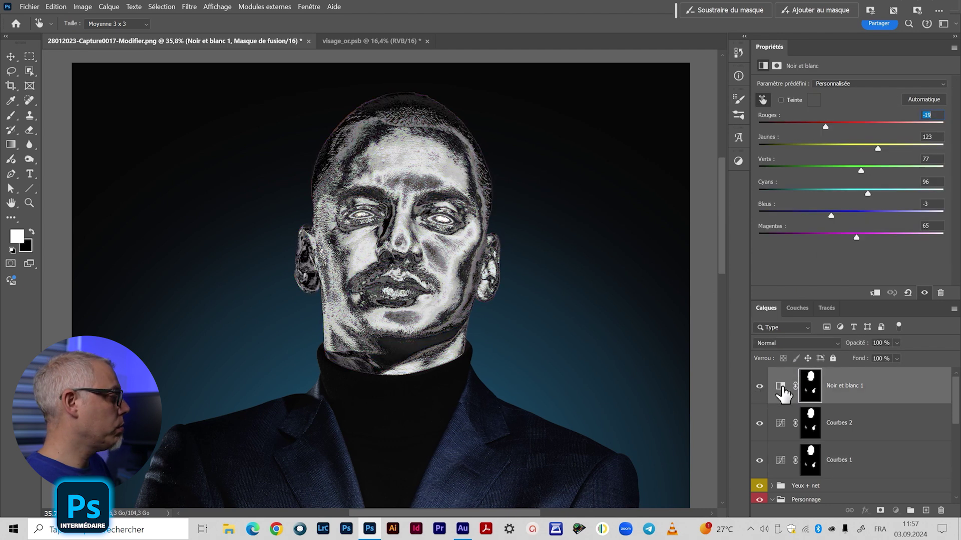
pyautogui.moveTo(861, 172); pyautogui.dragTo(843, 238)
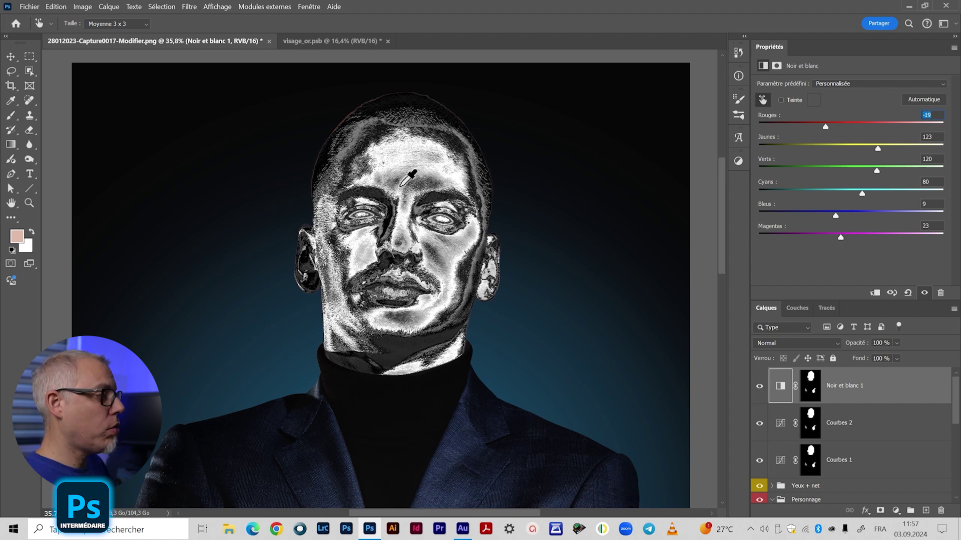
# - Toggle the visibility of Noir et blanc 1 and Courbes 2 to compare their effects, and hide Courbes 1
pyautogui.click(759, 387)
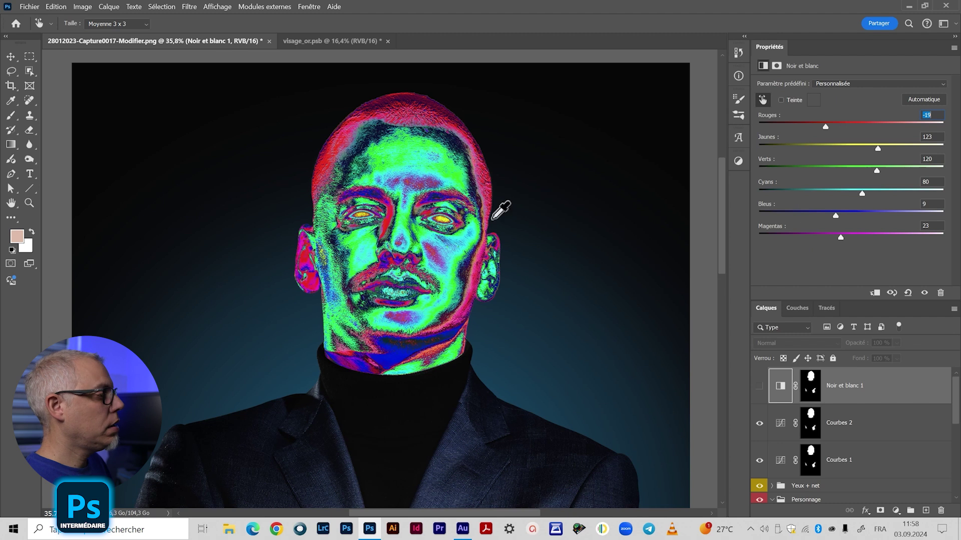
pyautogui.click(760, 386)
pyautogui.click(779, 425)
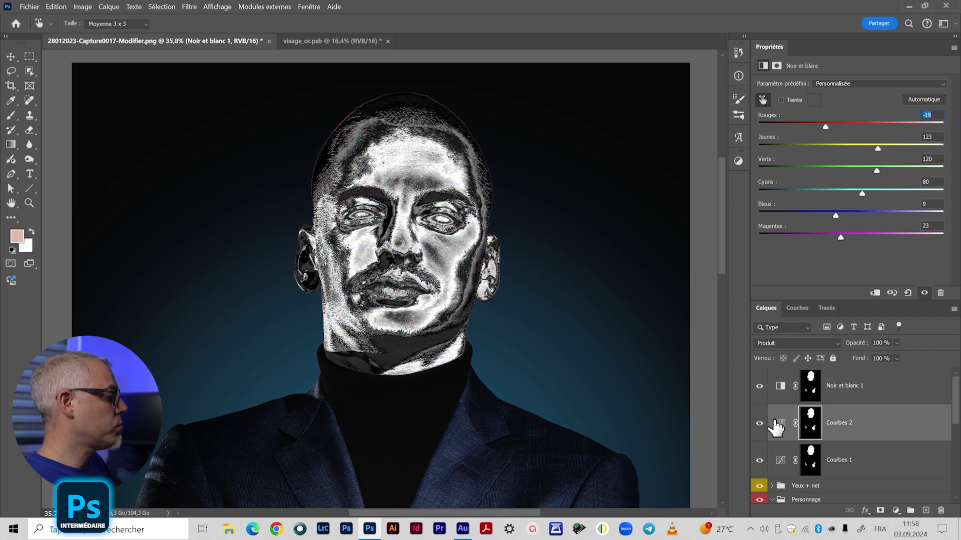
pyautogui.click(759, 423)
pyautogui.click(760, 424)
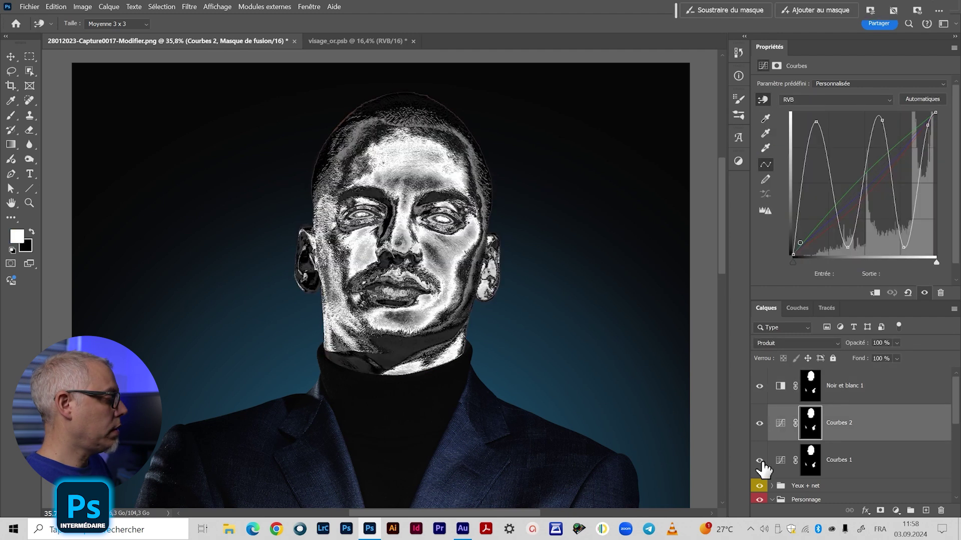
pyautogui.click(759, 461)
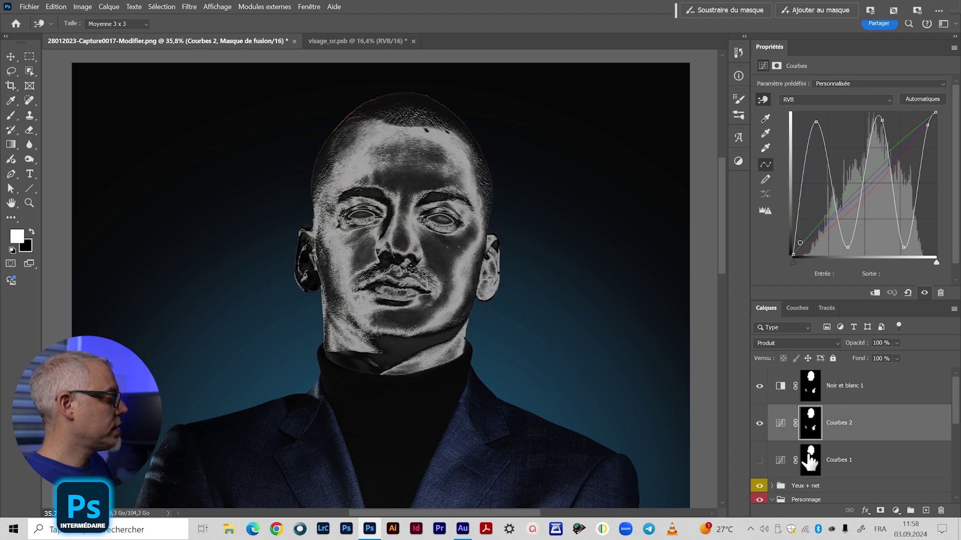
# - Rename the layer Courbes 1 to Clair and Courbes 2 to Foncé
pyautogui.doubleClick(842, 460)
pyautogui.write('Clair')
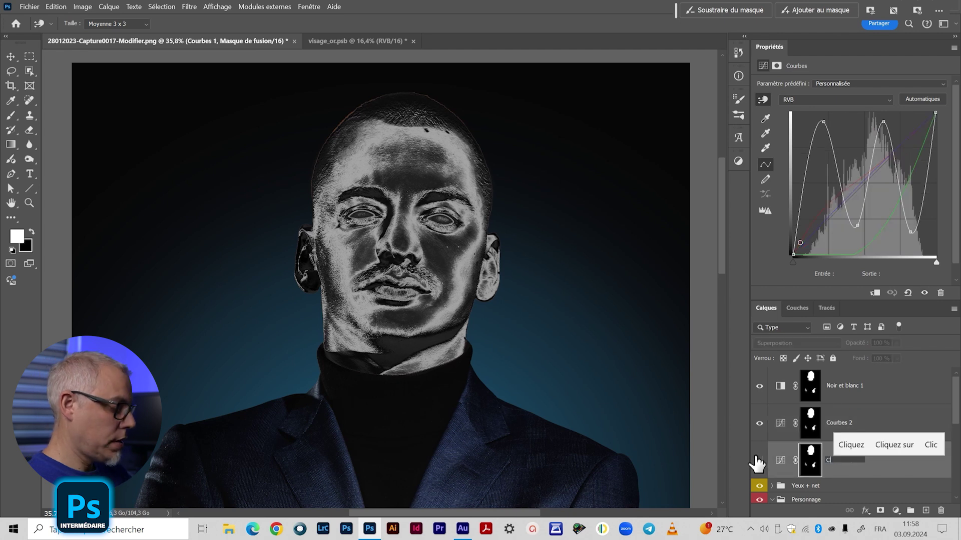
pyautogui.press('Return')
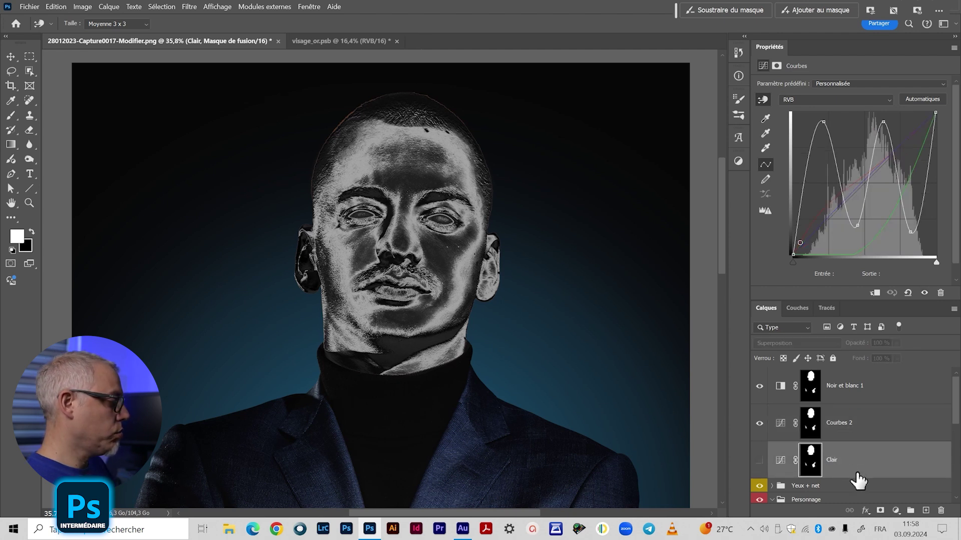
pyautogui.doubleClick(839, 424)
pyautogui.write('Foncé')
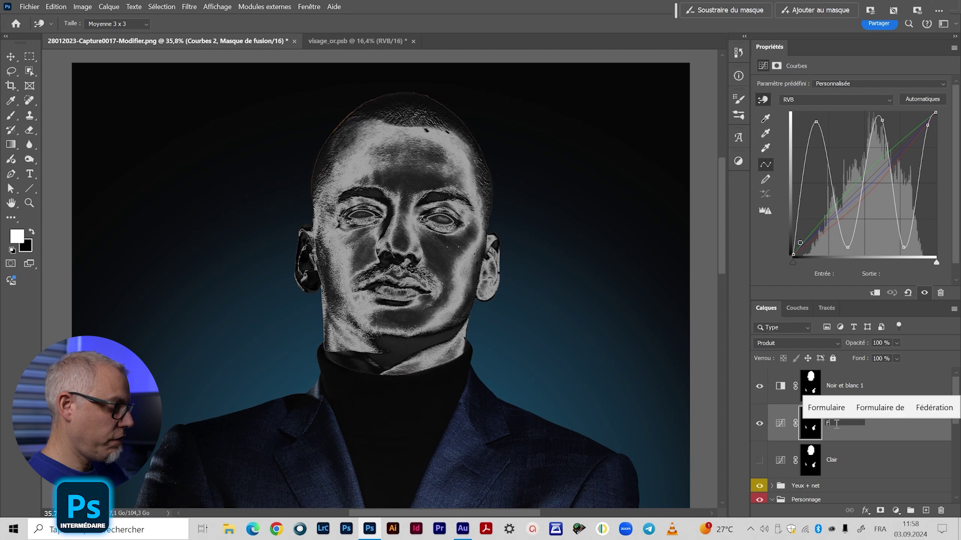
pyautogui.click(770, 425)
# - Hide Foncé, show Clair and Foncé again one after the other, and examine the reflections on the face with Noir et blanc 1 selected
pyautogui.click(760, 424)
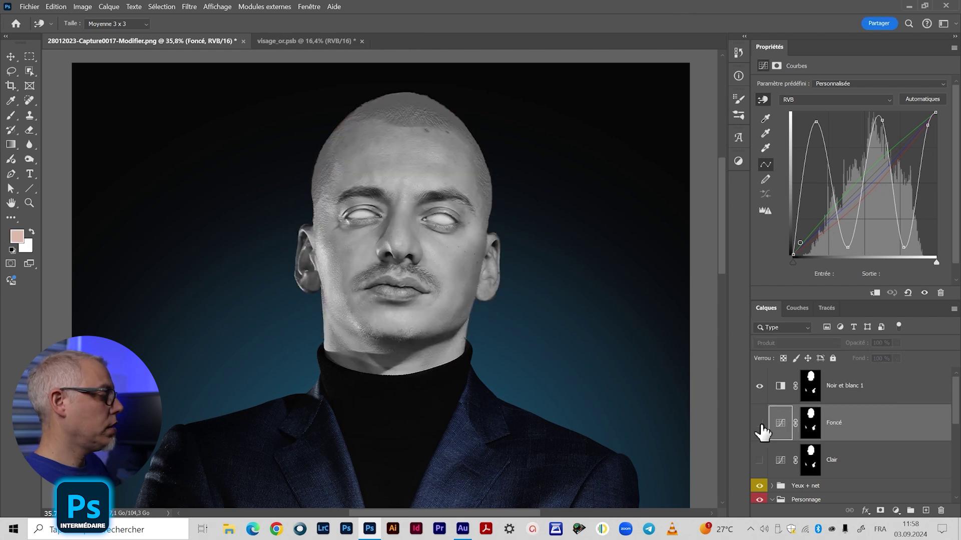
pyautogui.click(759, 460)
pyautogui.click(759, 424)
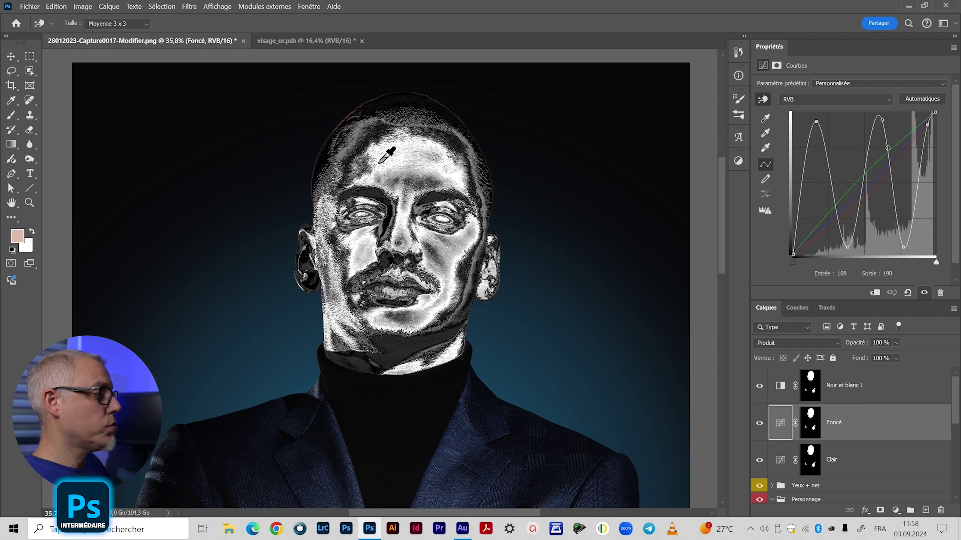
pyautogui.click(894, 395)
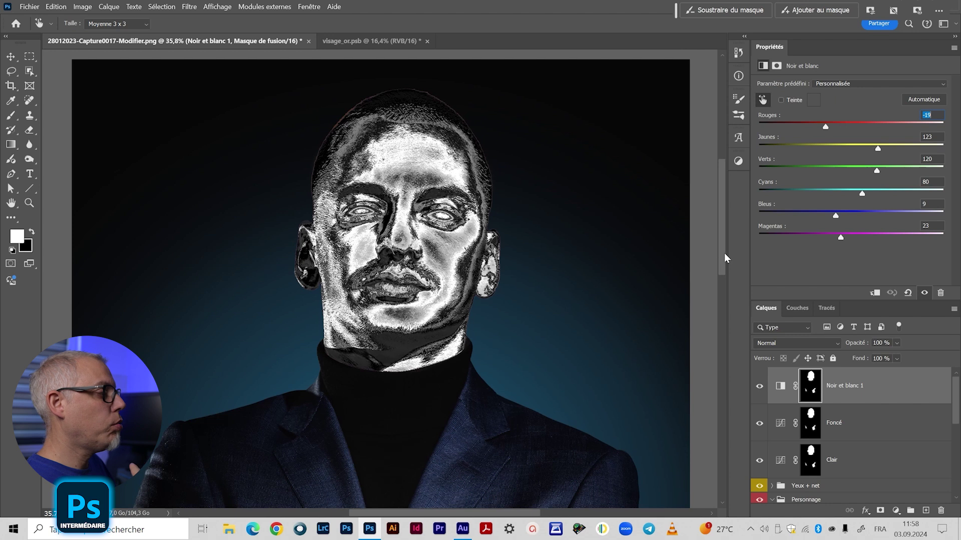
pyautogui.moveTo(725, 258); pyautogui.dragTo(724, 259)
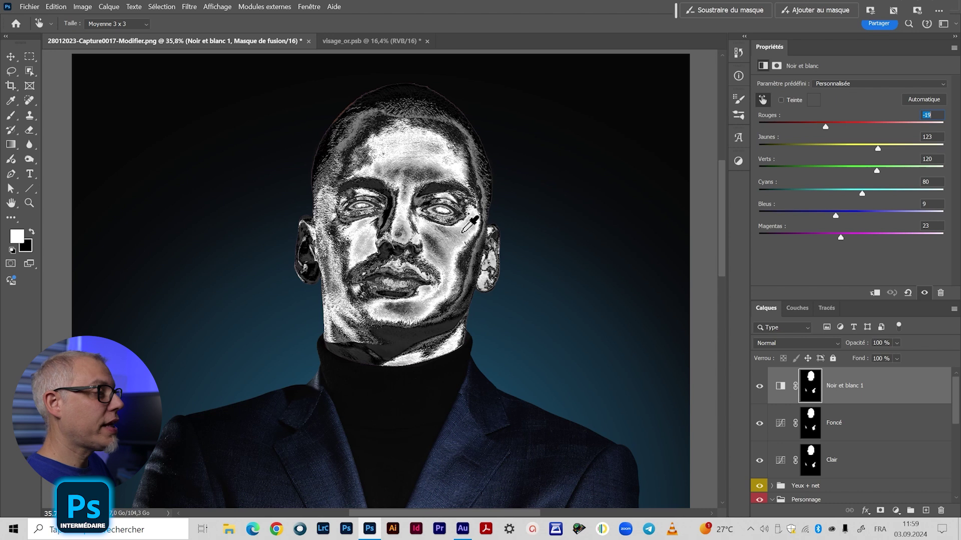
pyautogui.moveTo(408, 129); pyautogui.dragTo(418, 172)
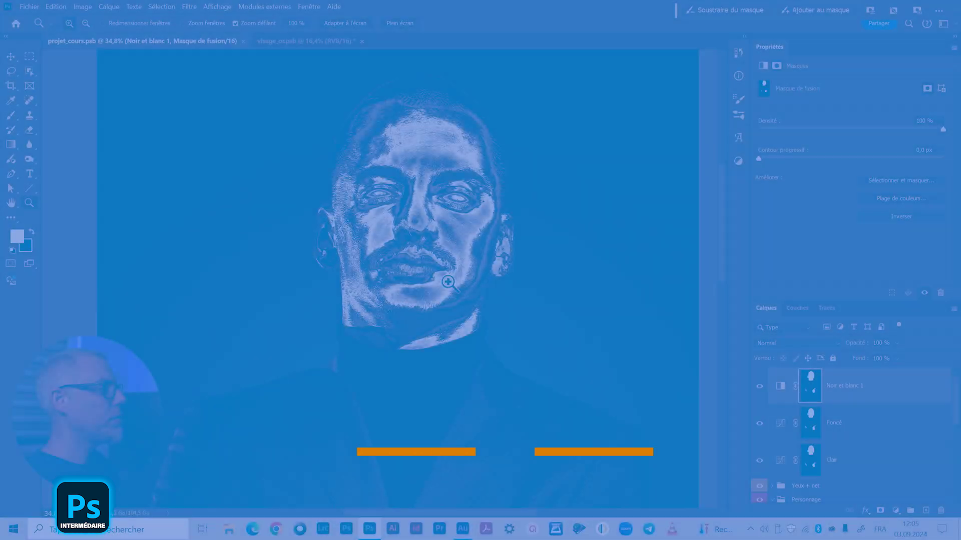
# - Add a gradient map adjustment layer above Noir et blanc 1 and apply the black-to-gold gradient preset
pyautogui.click(780, 386)
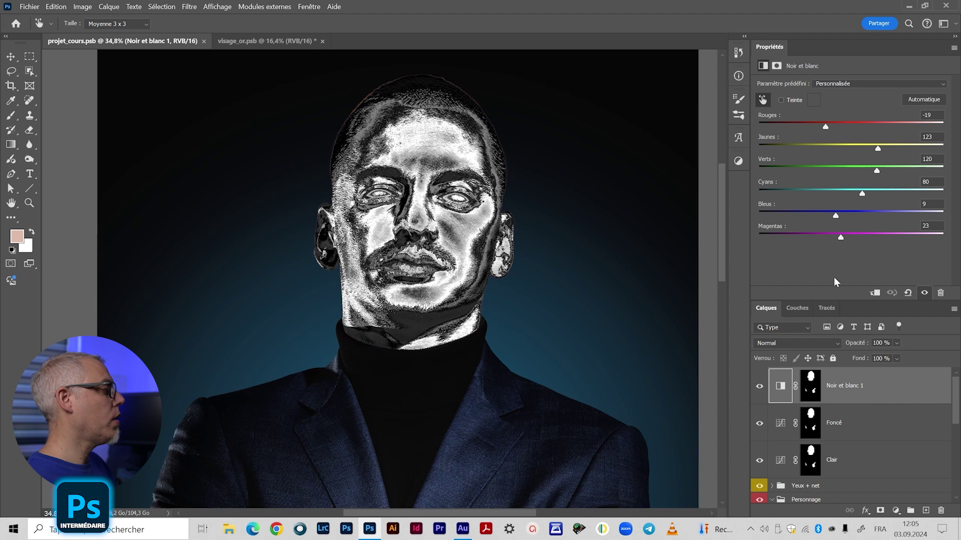
pyautogui.click(738, 161)
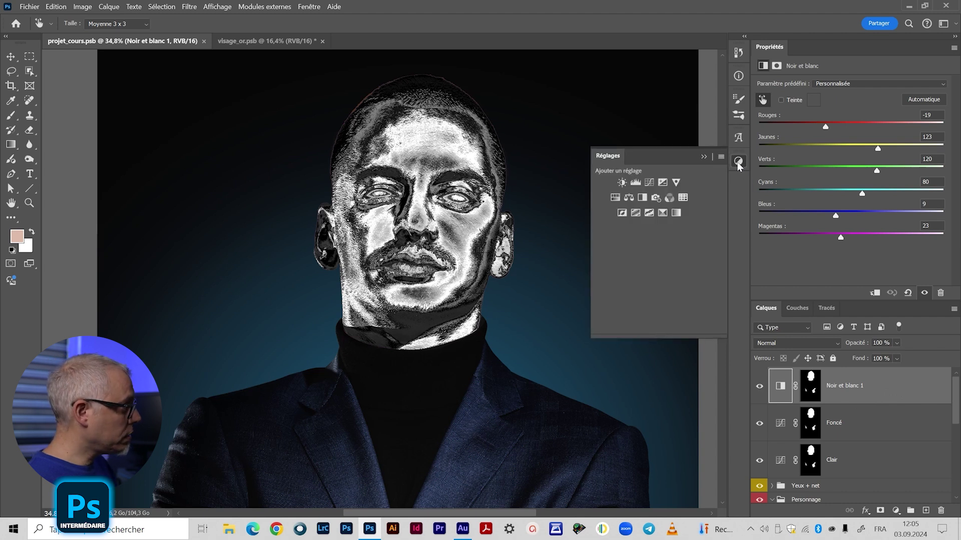
pyautogui.click(680, 213)
pyautogui.click(847, 87)
pyautogui.moveTo(439, 109); pyautogui.dragTo(569, 80)
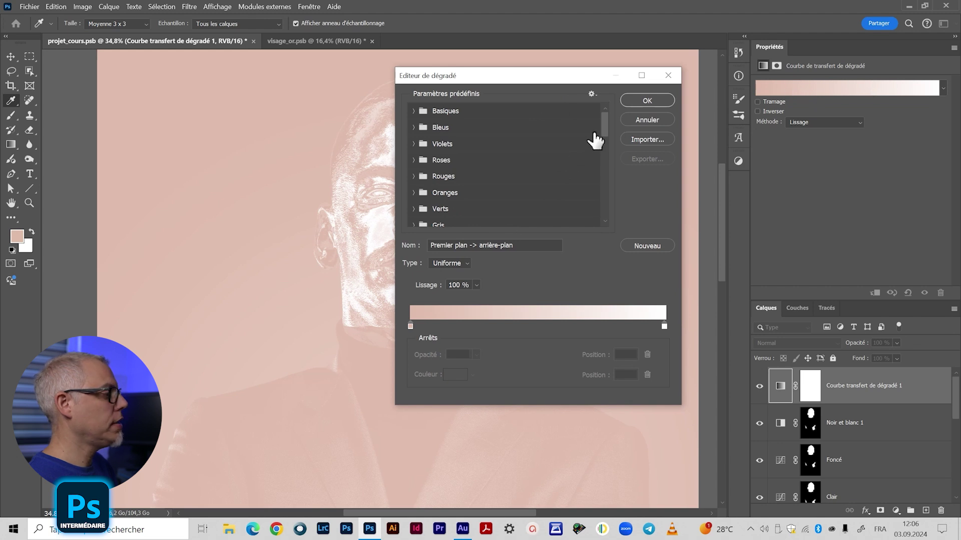
pyautogui.moveTo(595, 137); pyautogui.dragTo(598, 255)
pyautogui.click(498, 209)
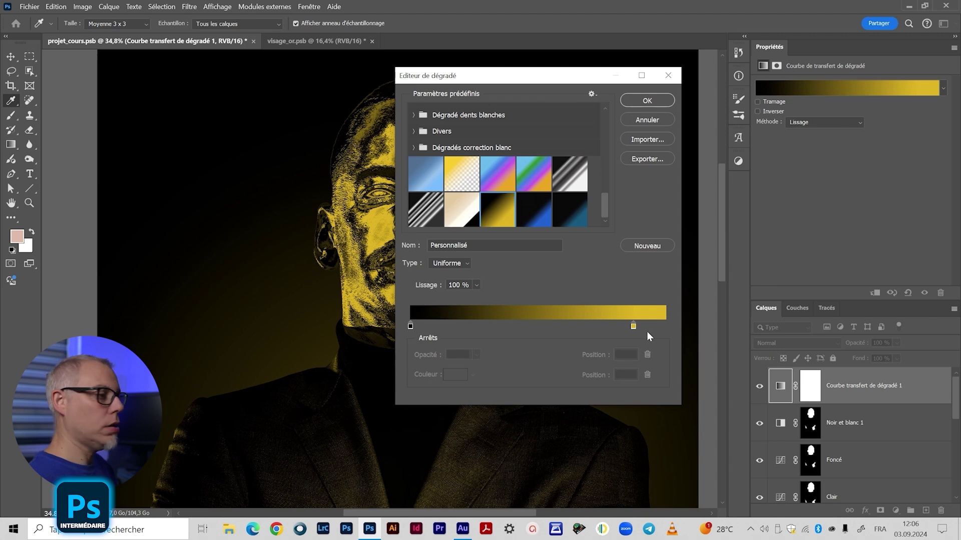
# - Check the colours of the gradient's gold and black stops, accept both, and confirm the gradient
pyautogui.click(634, 326)
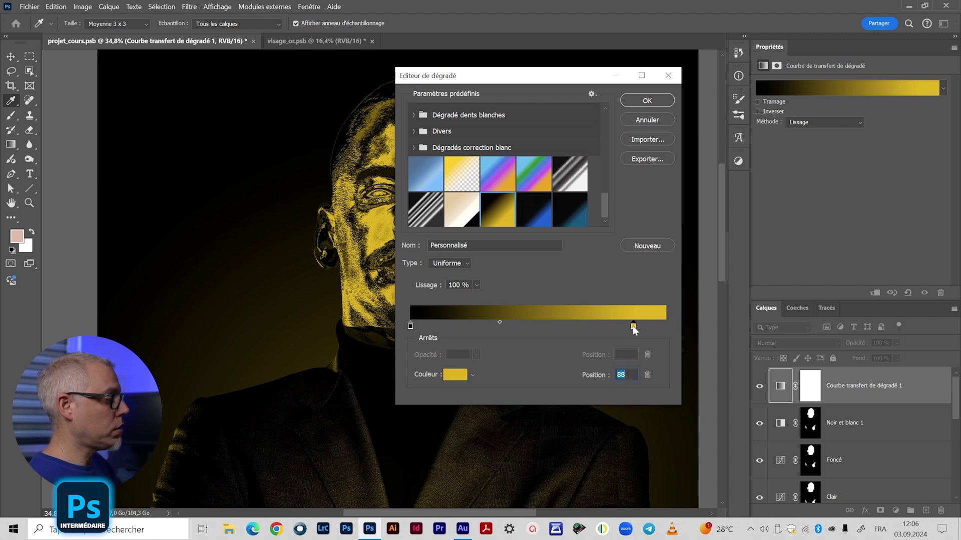
pyautogui.click(454, 377)
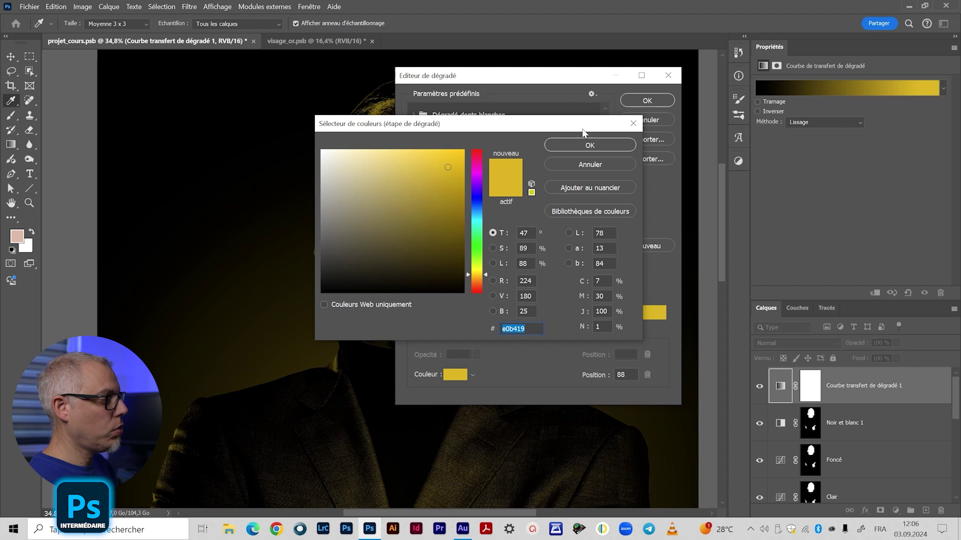
pyautogui.click(588, 145)
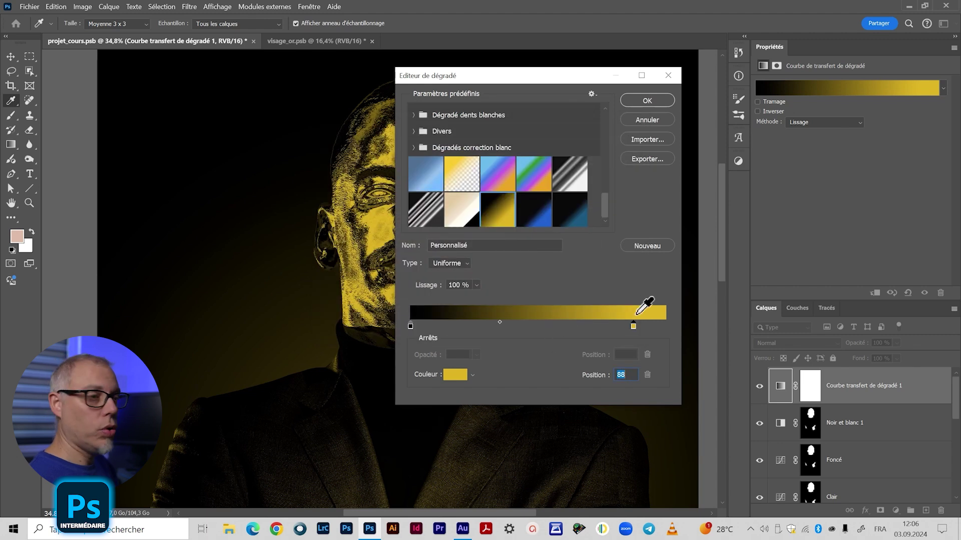
pyautogui.doubleClick(411, 326)
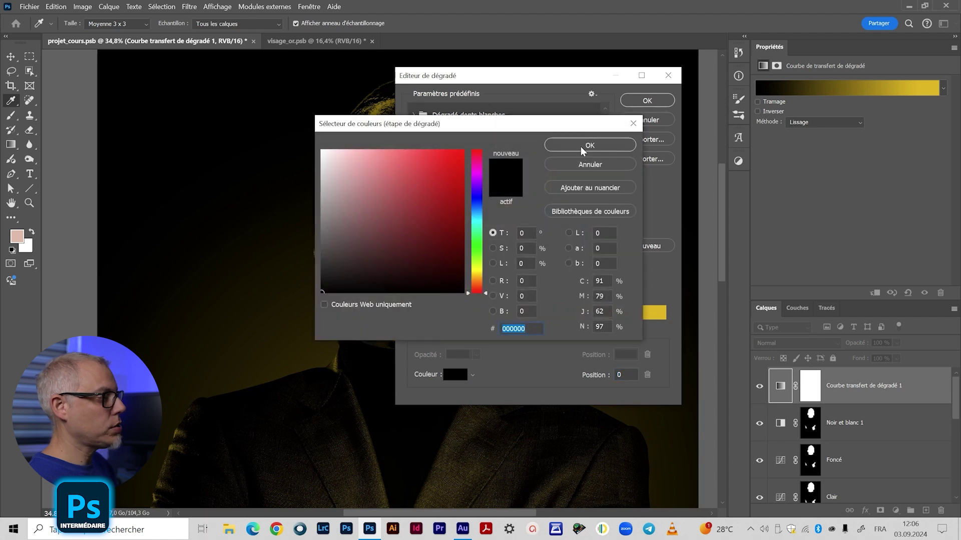
pyautogui.click(590, 145)
pyautogui.press('Return')
pyautogui.press('z')
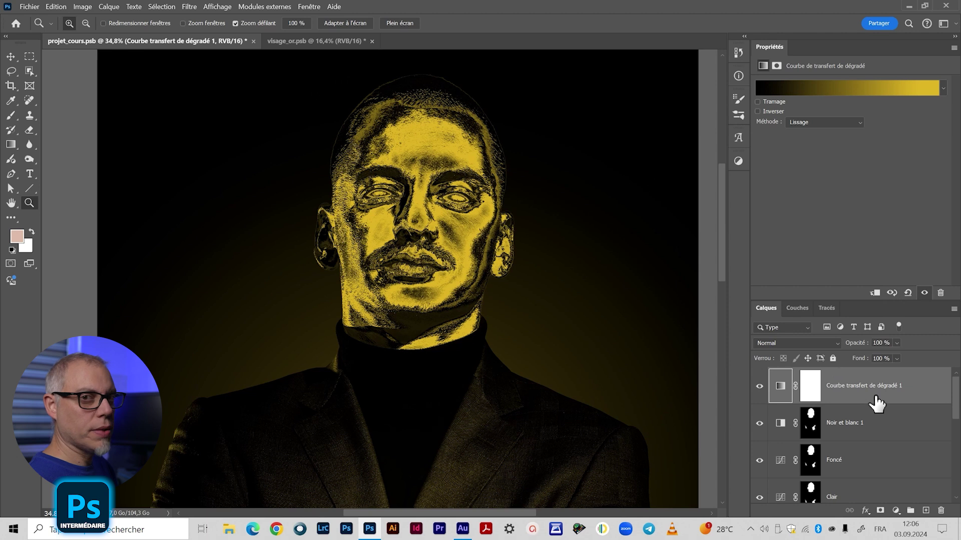
# - Replace the gradient map layer's mask with the mask of Noir et blanc 1
pyautogui.click(810, 425)
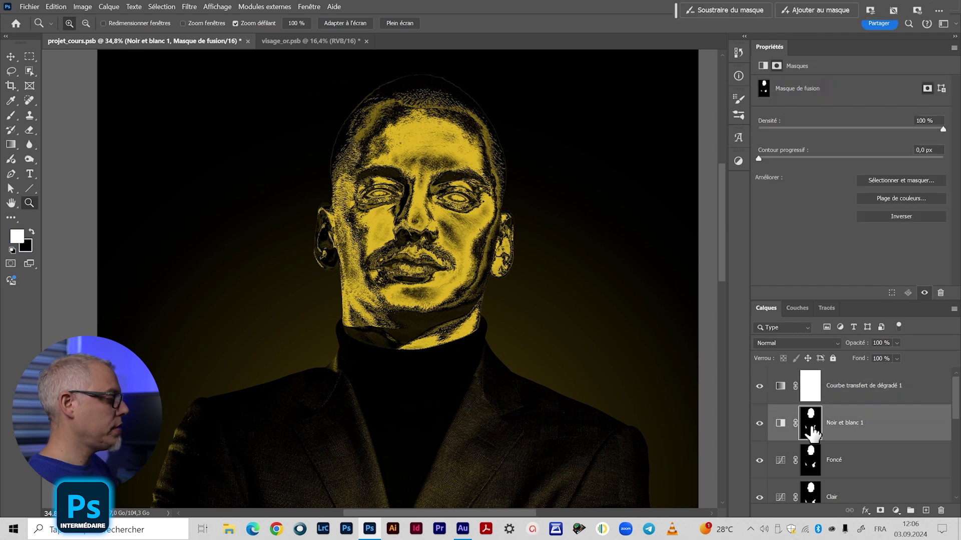
pyautogui.moveTo(812, 431); pyautogui.dragTo(809, 387)
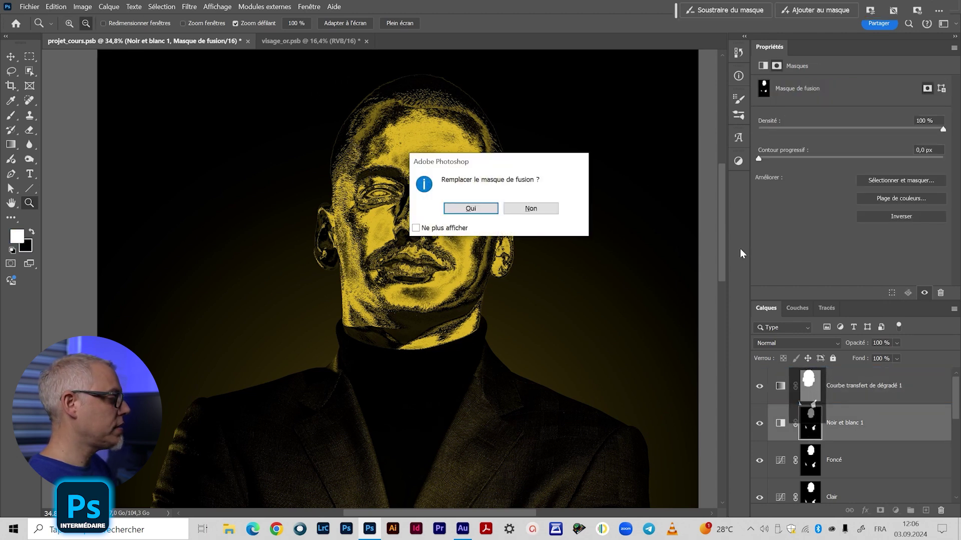
pyautogui.click(471, 209)
pyautogui.keyDown('alt'); pyautogui.click(258, 439); pyautogui.keyUp('alt')
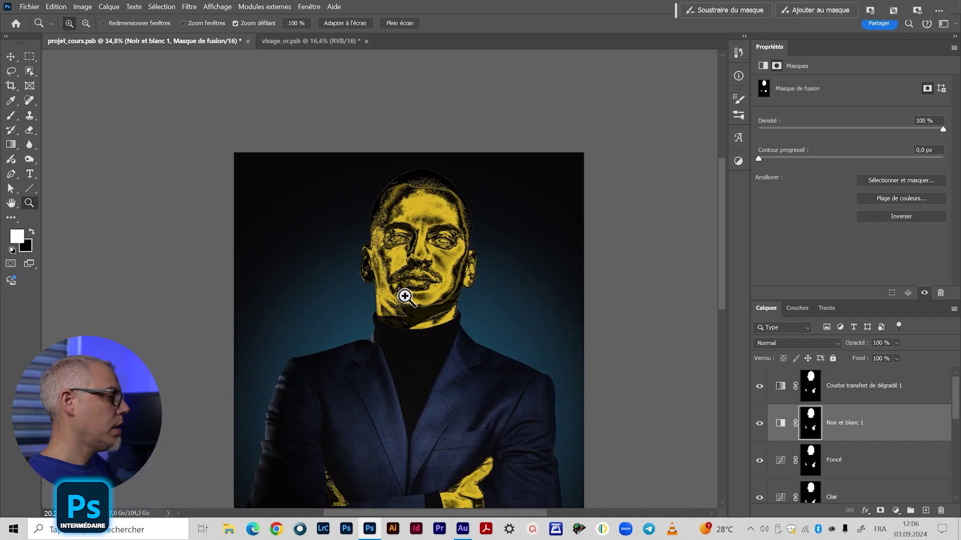
pyautogui.moveTo(451, 447); pyautogui.dragTo(461, 376)
pyautogui.click(459, 192)
pyautogui.moveTo(458, 197); pyautogui.dragTo(470, 242)
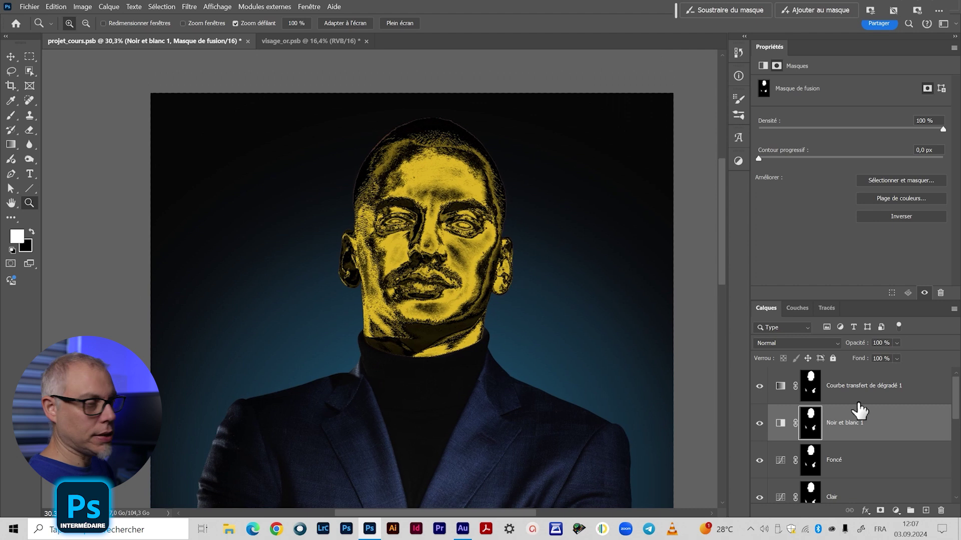
# - Set the gradient map layer to Incrustation blending with 88 % fill and the Perception gradient method
pyautogui.click(778, 388)
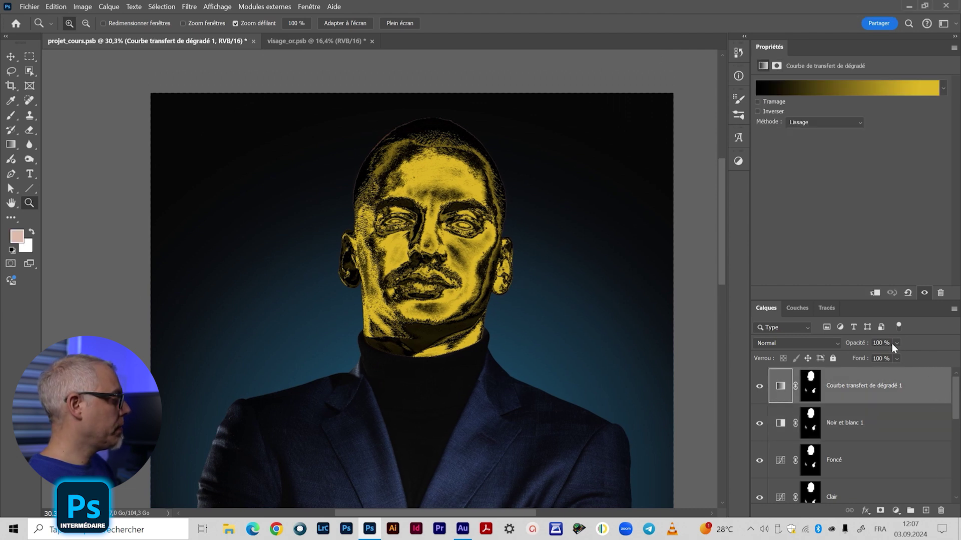
pyautogui.click(832, 342)
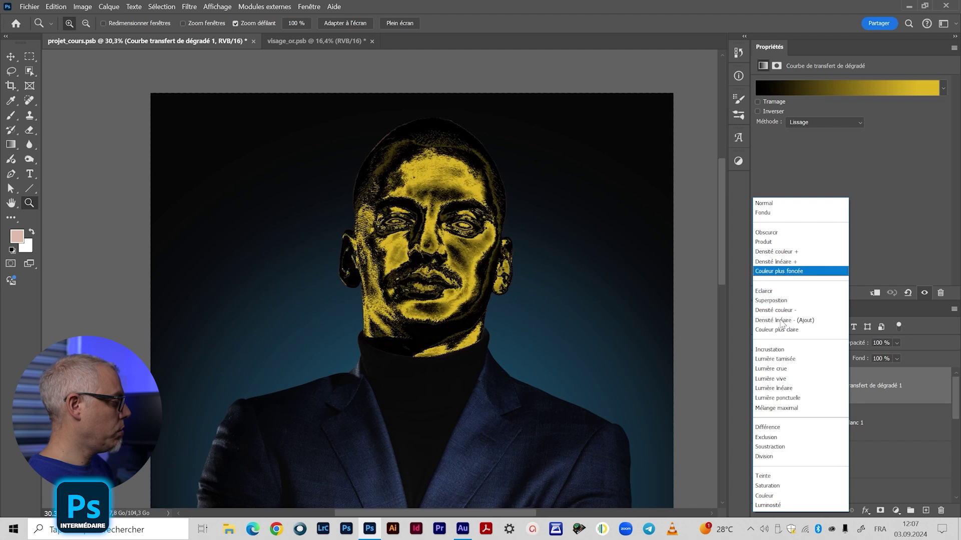
pyautogui.click(776, 349)
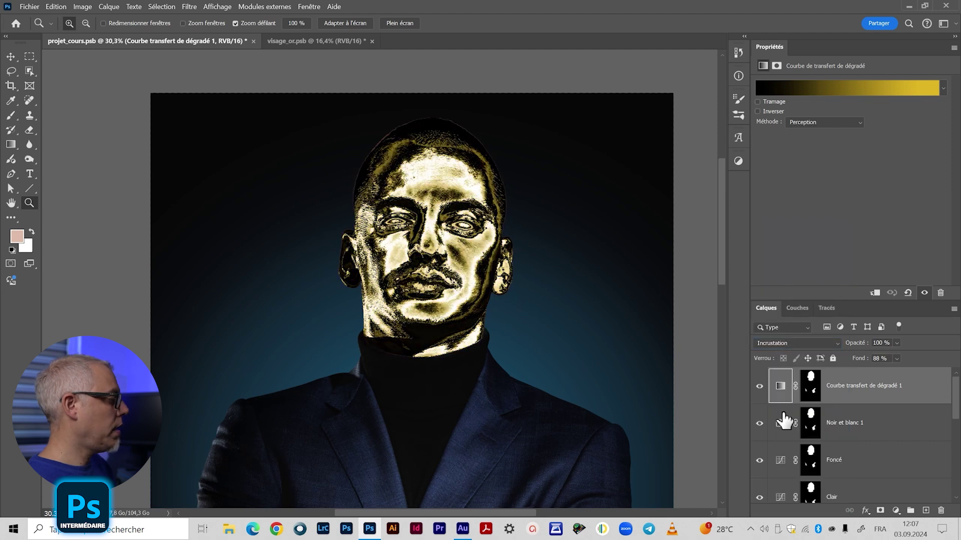
# - In Noir et blanc 1, set Verts to 117, Cyans to 85 and Bleus to 23
pyautogui.scroll(-1, 510, 350)
pyautogui.scroll(-2, 514, 388)
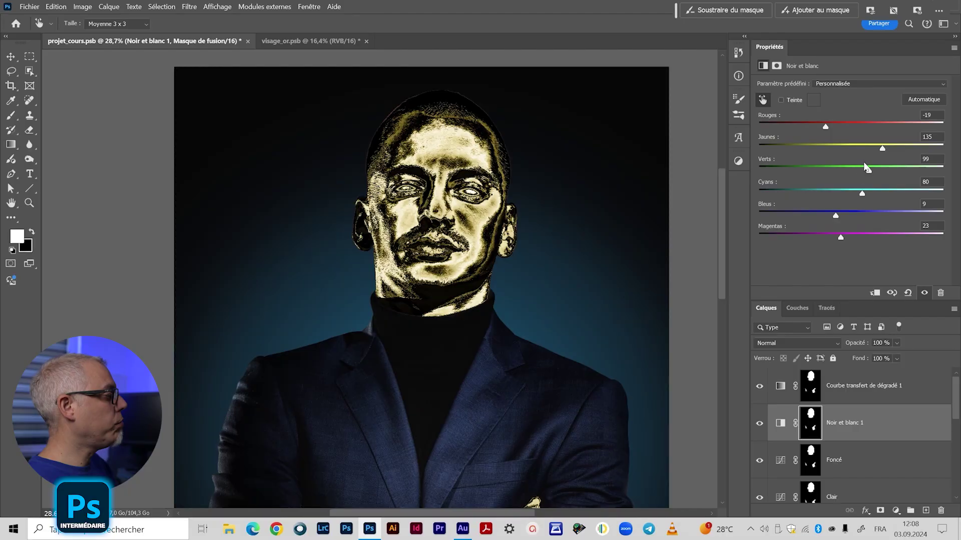
pyautogui.moveTo(866, 170); pyautogui.dragTo(824, 216)
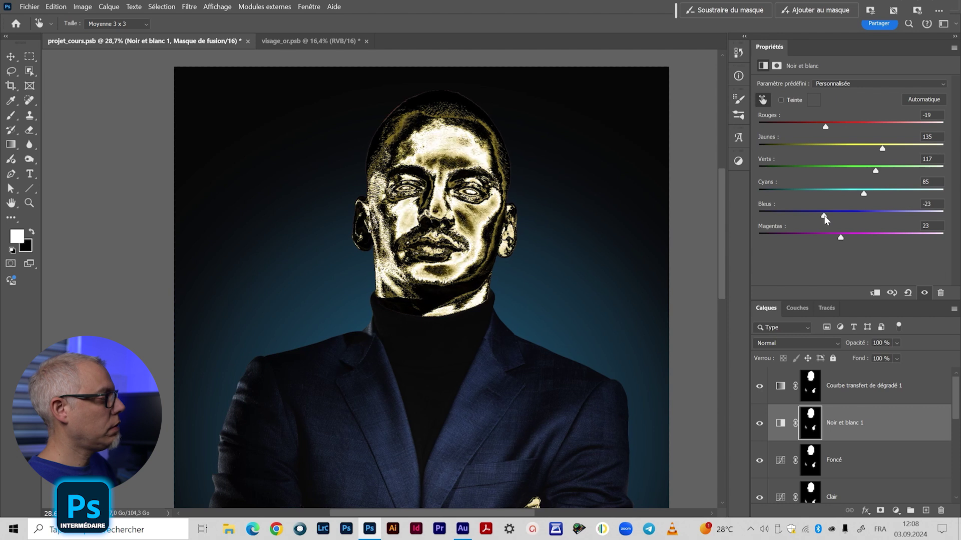
# - Reshape the Clair layer's curve by lowering its first peak and raising the point near the highlights
pyautogui.scroll(-2, 841, 400)
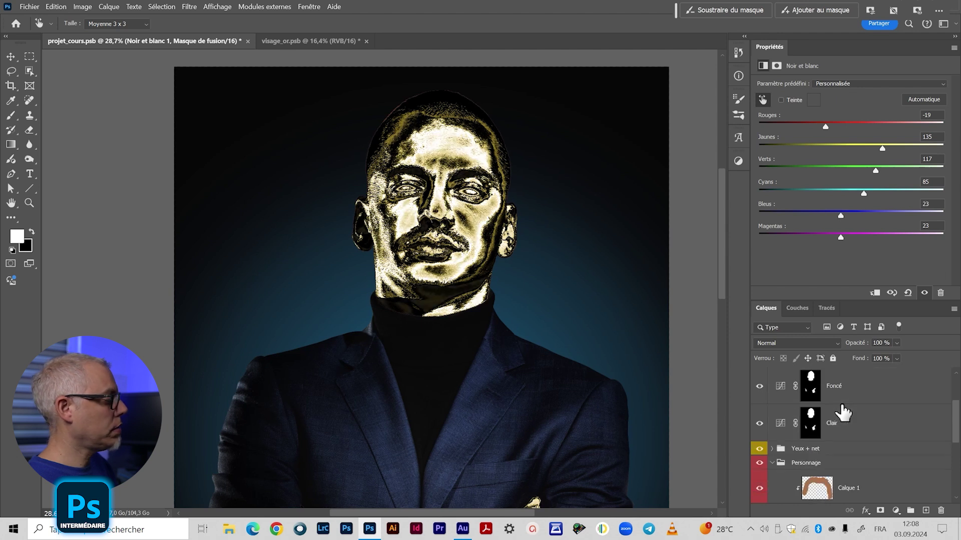
pyautogui.click(841, 411)
pyautogui.moveTo(823, 122); pyautogui.dragTo(823, 138)
pyautogui.moveTo(924, 190); pyautogui.dragTo(925, 128)
pyautogui.click(842, 99)
pyautogui.moveTo(856, 254); pyautogui.dragTo(879, 196)
# - Refine the Foncé and Clair layers, and set Noir et blanc 1 to Rouges -2, Jaunes 53, Cyans 79, Bleus 64 and Magentas 62
pyautogui.click(841, 423)
pyautogui.click(897, 359)
pyautogui.click(840, 460)
pyautogui.moveTo(857, 236); pyautogui.dragTo(914, 240)
pyautogui.hotkey('alt', '3')
pyautogui.hotkey('alt', '4')
pyautogui.press('z')
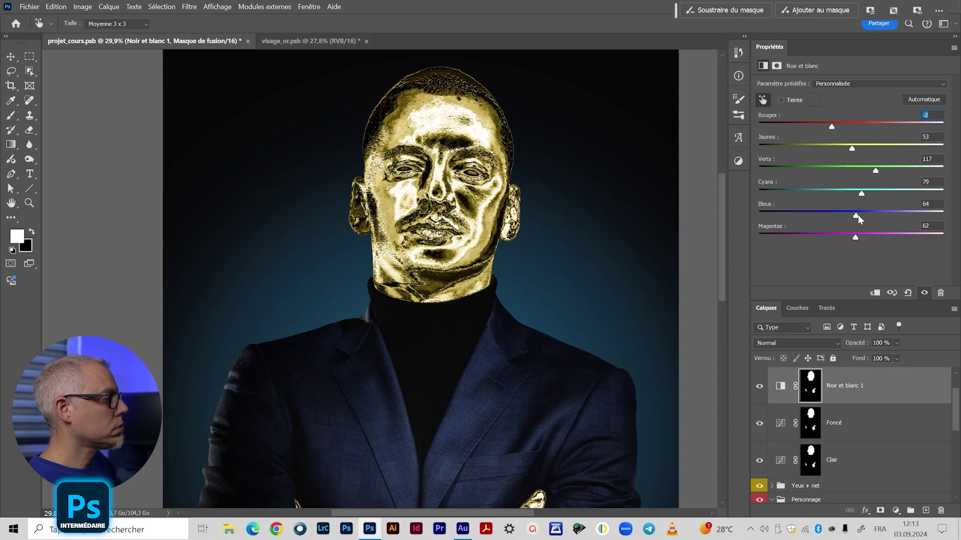
# - Refine the Clair layer's per-channel curves, placing a red-channel point at input 76, output 51
pyautogui.hotkey('alt', '4')
pyautogui.hotkey('alt', '5')
pyautogui.hotkey('alt', '3')
pyautogui.scroll(1, 783, 422)
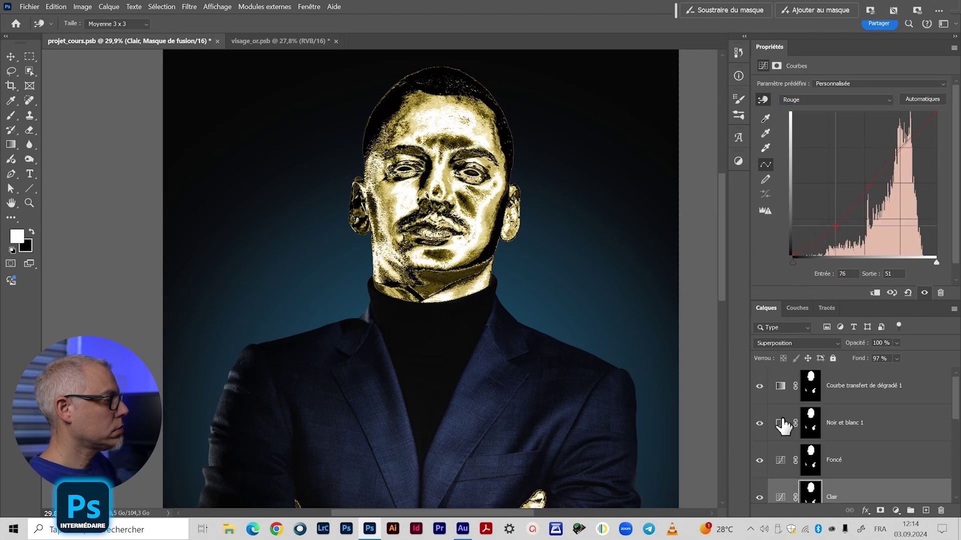
# - Rebalance Noir et blanc 1 with Rouges 20, Jaunes 93, Verts 103, Cyans 74 and Bleus 53, and fine-tune Magentas
pyautogui.click(783, 423)
pyautogui.scroll(2, 441, 250)
pyautogui.moveTo(832, 126); pyautogui.dragTo(866, 148)
pyautogui.moveTo(854, 194); pyautogui.dragTo(860, 194)
pyautogui.moveTo(849, 216); pyautogui.dragTo(852, 215)
pyautogui.moveTo(864, 237); pyautogui.dragTo(864, 232)
# - Hide the gradient map, Noir et blanc 1 and Foncé layers, and show them again one by one to compare their effects
pyautogui.click(783, 460)
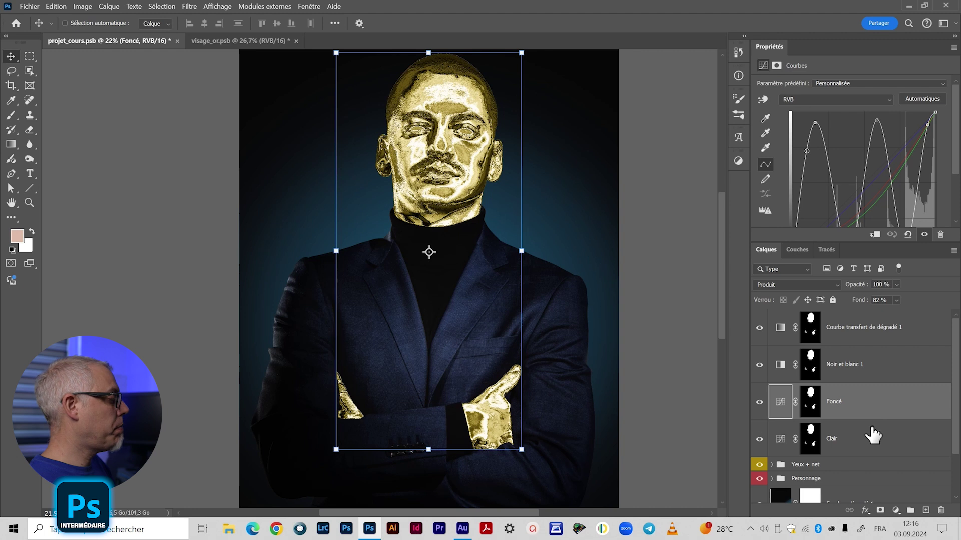
pyautogui.click(875, 439)
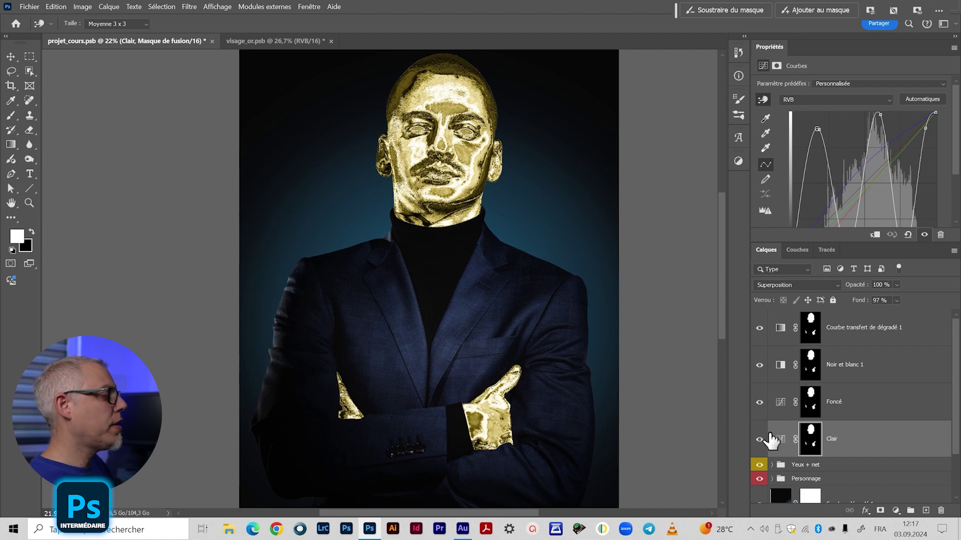
pyautogui.moveTo(759, 328); pyautogui.dragTo(759, 365)
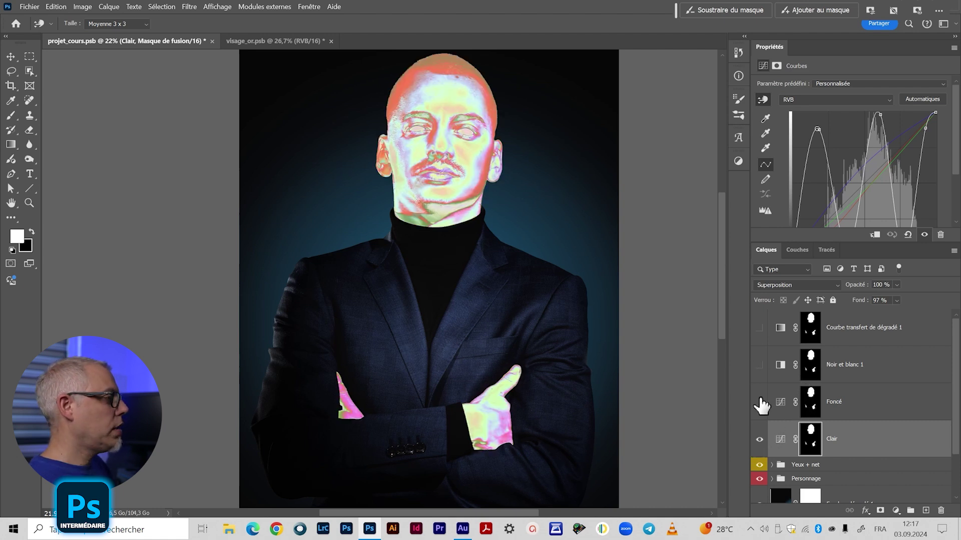
pyautogui.click(760, 403)
pyautogui.click(759, 365)
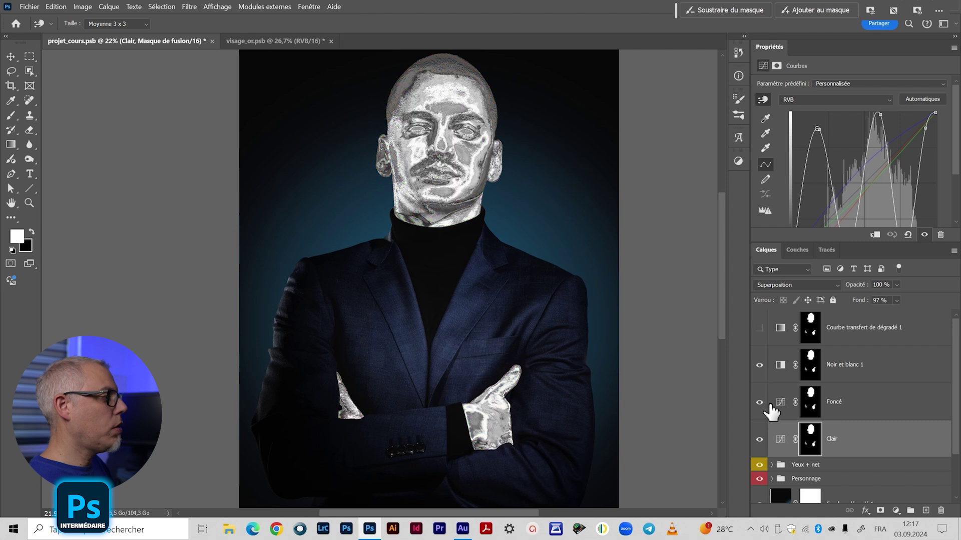
pyautogui.click(759, 328)
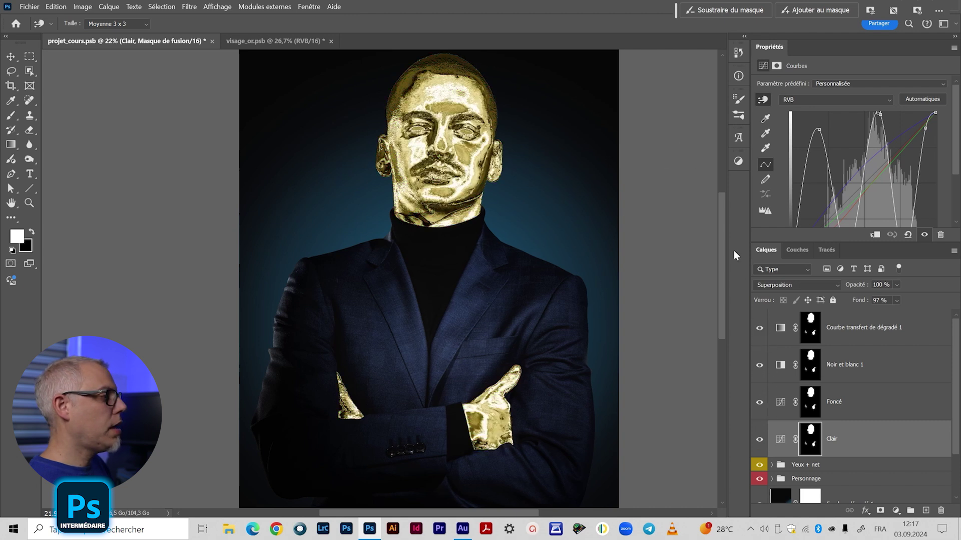
# - Set the fill of the Foncé layer to 73 % and of the Clair layer to 95 %
pyautogui.click(935, 333)
pyautogui.click(910, 374)
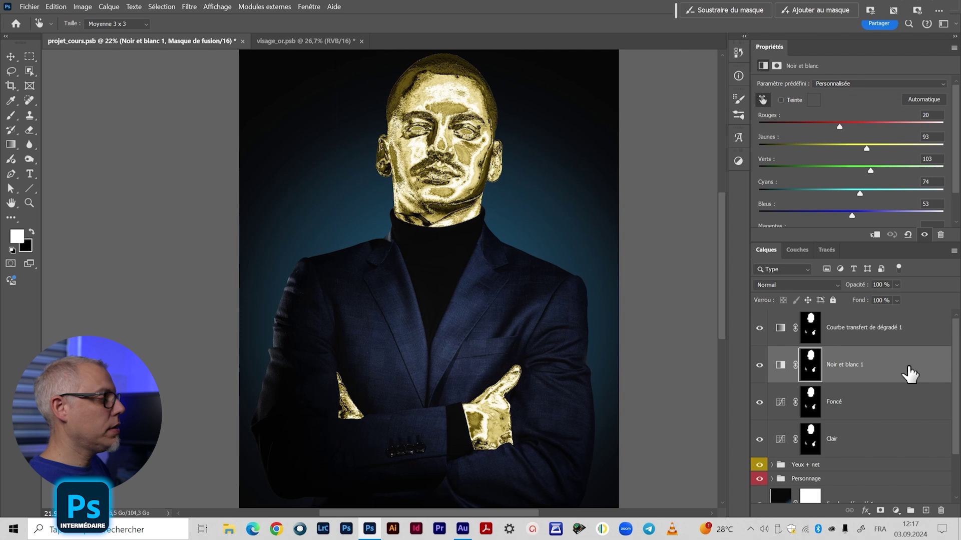
pyautogui.click(887, 402)
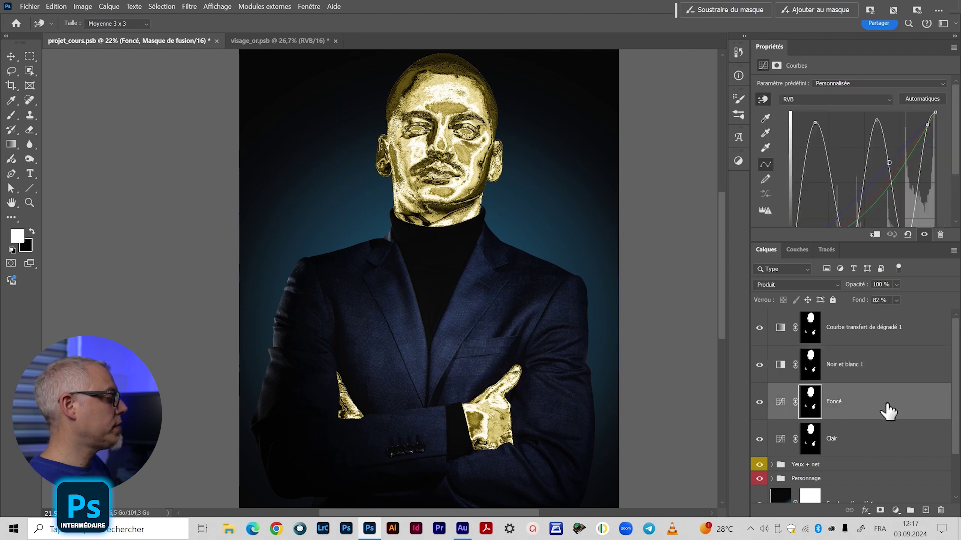
pyautogui.click(897, 300)
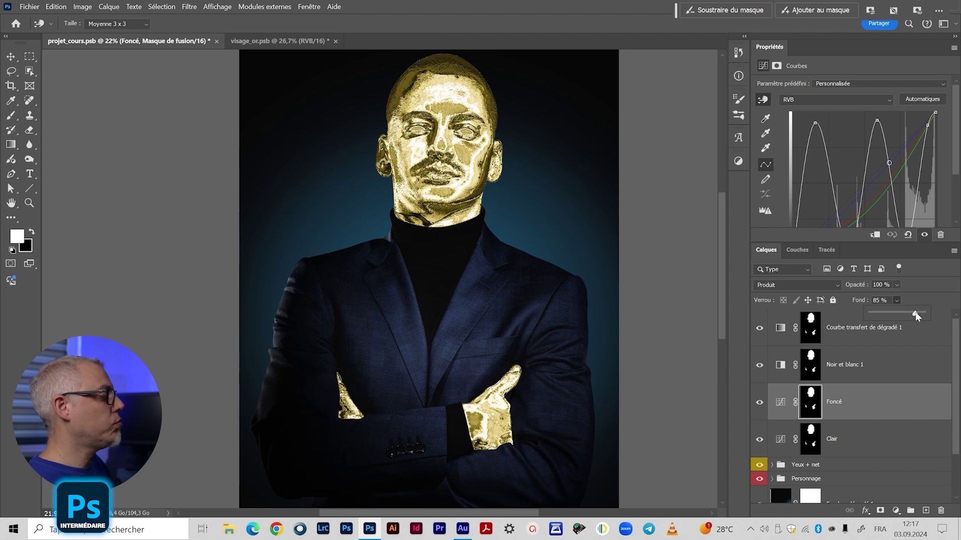
pyautogui.moveTo(915, 312); pyautogui.dragTo(918, 313)
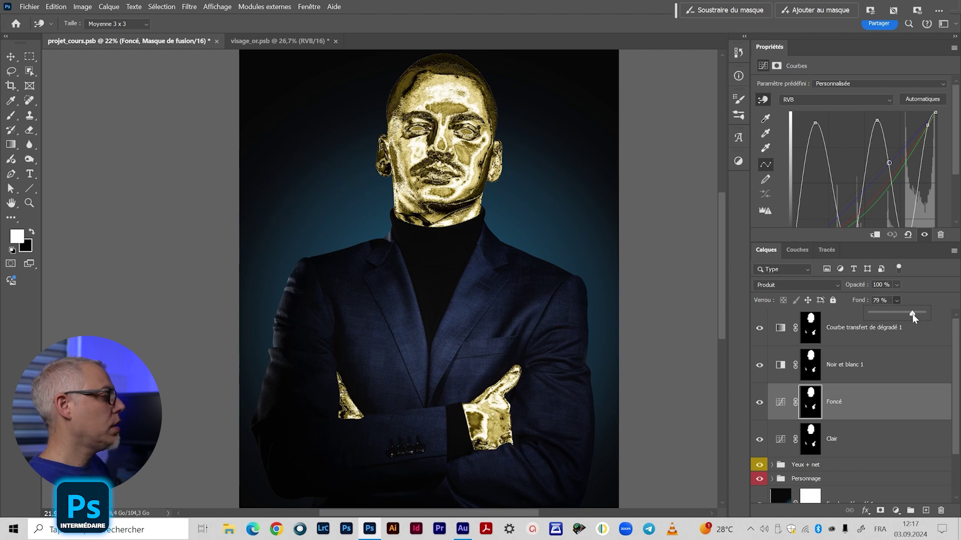
pyautogui.moveTo(910, 314); pyautogui.dragTo(910, 315)
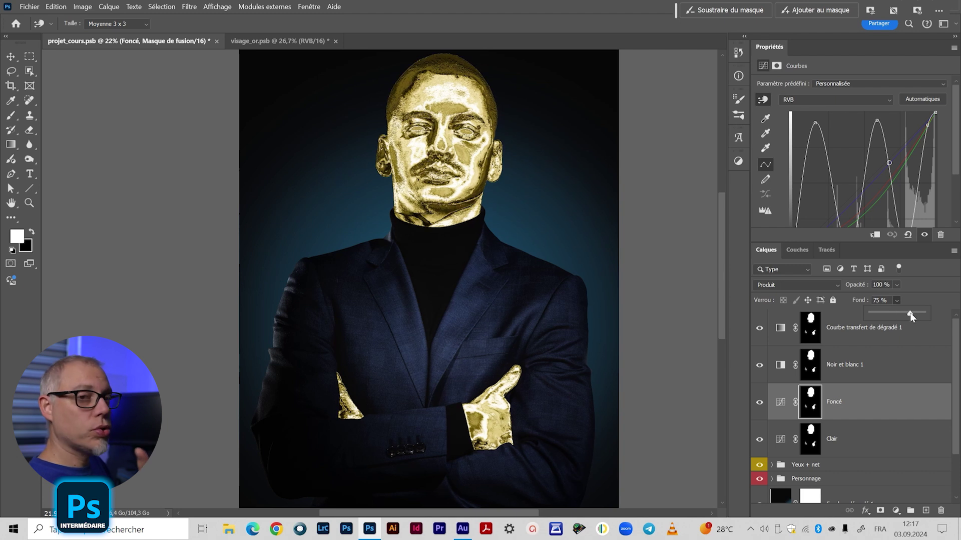
pyautogui.hotkey('alt', '[')
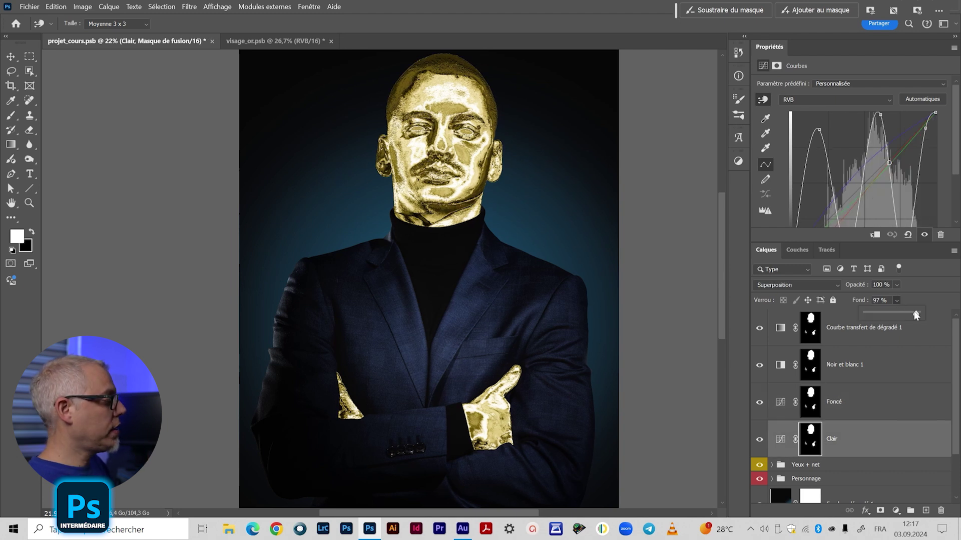
pyautogui.moveTo(915, 314); pyautogui.dragTo(913, 314)
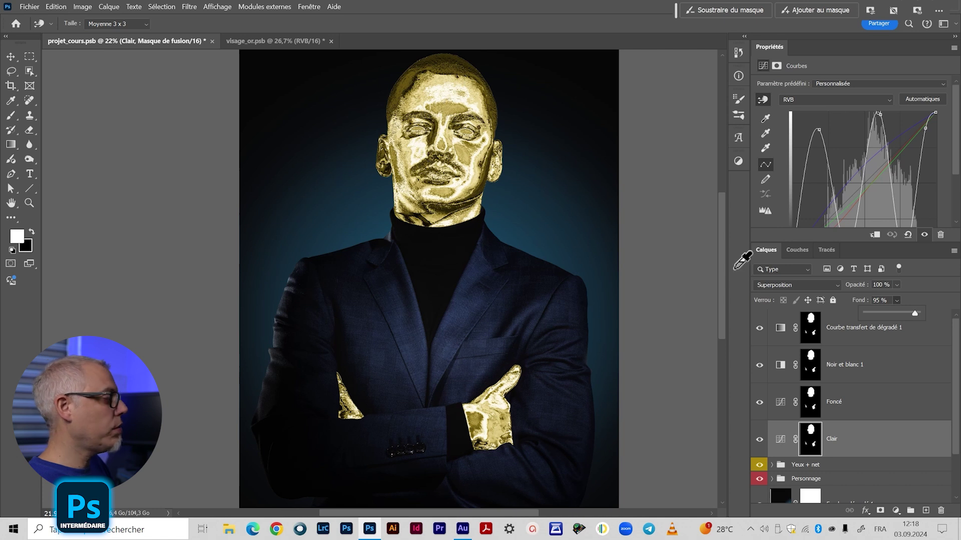
# - Lower the midtones of the Foncé layer's blue and red curves, with the red point at input 134, output 110, and return to the RVB curve
pyautogui.click(868, 408)
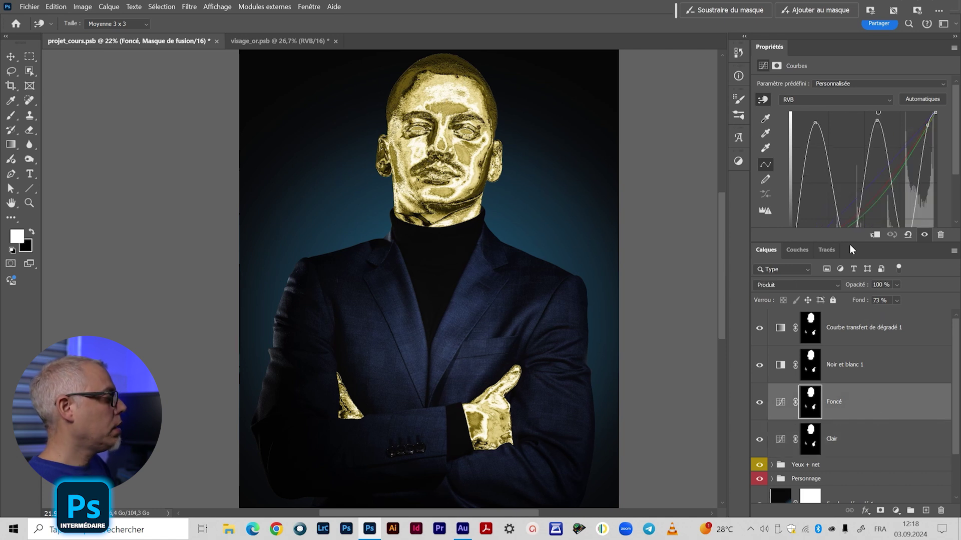
pyautogui.moveTo(849, 243); pyautogui.dragTo(851, 302)
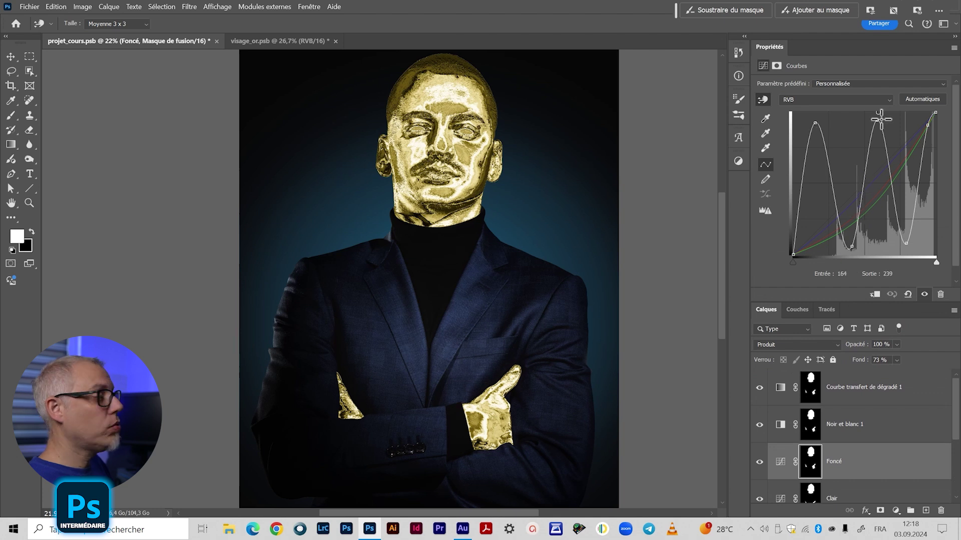
pyautogui.click(818, 101)
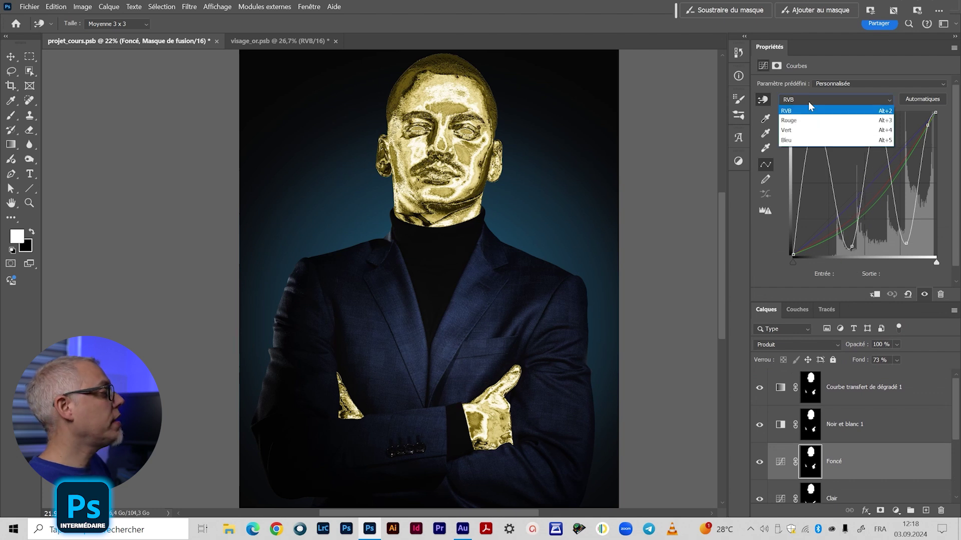
pyautogui.click(799, 131)
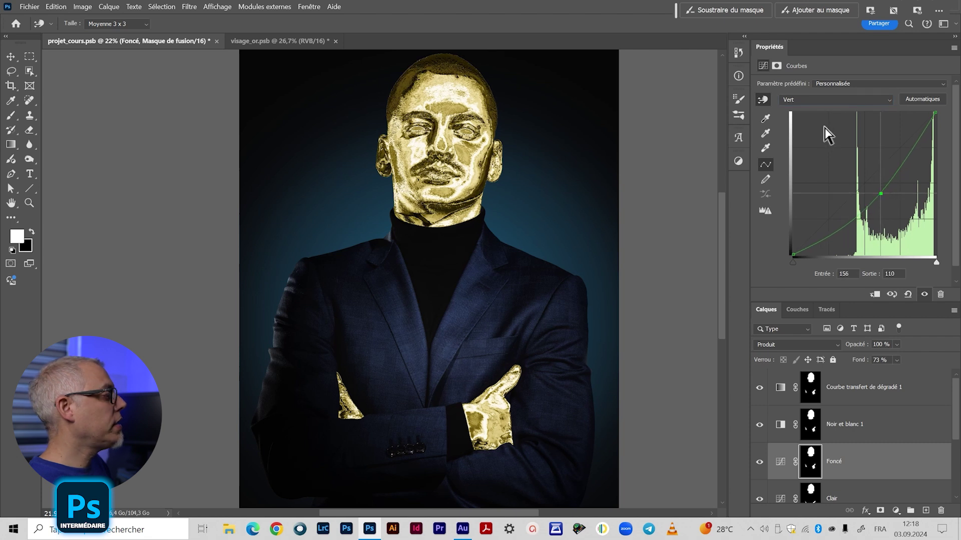
pyautogui.hotkey('alt', '5')
pyautogui.moveTo(873, 188)
pyautogui.mouseDown()
pyautogui.moveTo(871, 204)
pyautogui.moveTo(879, 197)
pyautogui.moveTo(870, 198)
pyautogui.mouseUp()
pyautogui.hotkey('alt', '3')
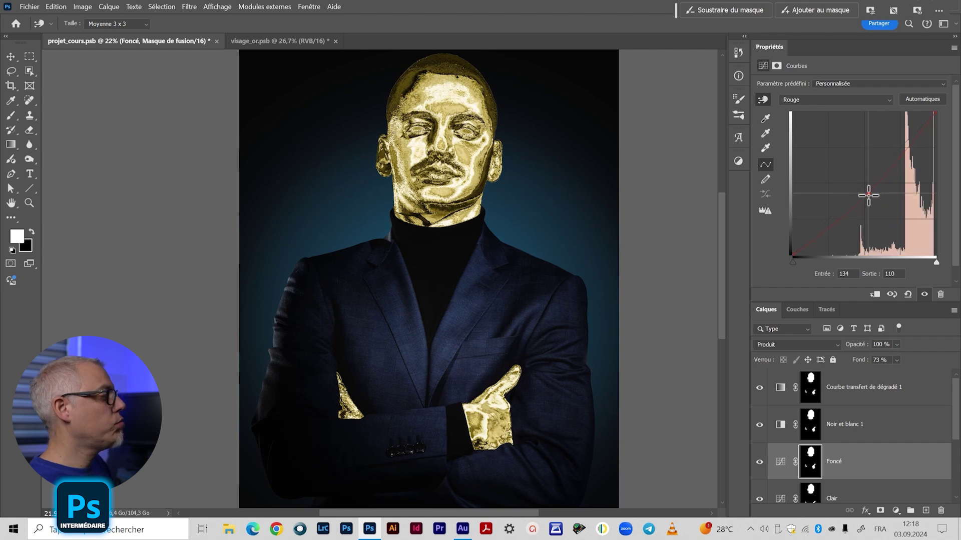
pyautogui.click(802, 98)
pyautogui.click(803, 111)
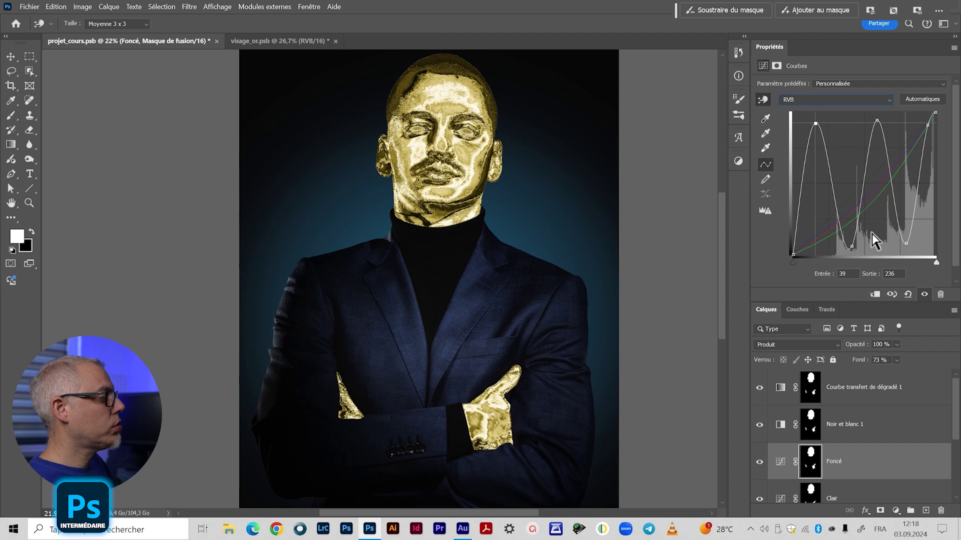
# - Group the gradient map, Noir et blanc 1, Foncé and Clair layers and name the group Or
pyautogui.hotkey('alt', ']')
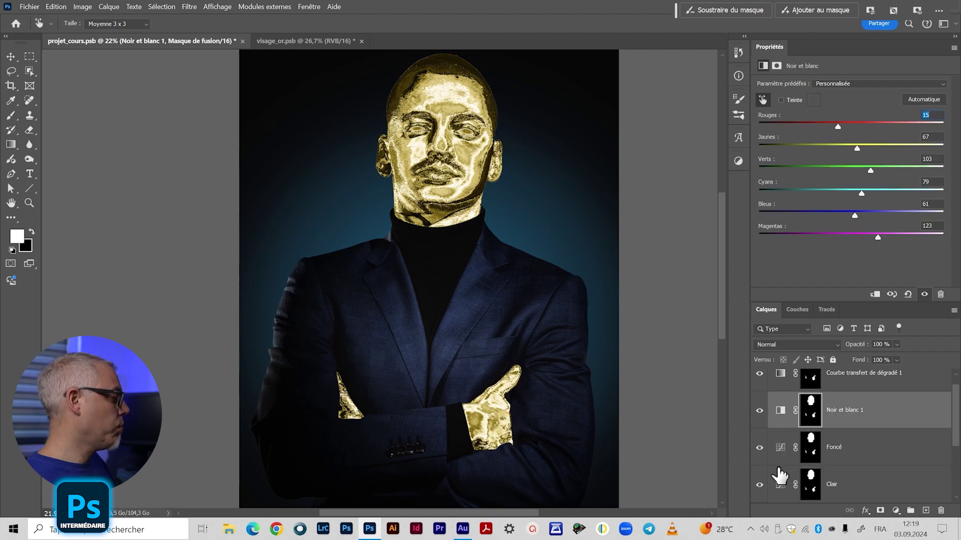
pyautogui.scroll(1, 849, 434)
pyautogui.click(785, 393)
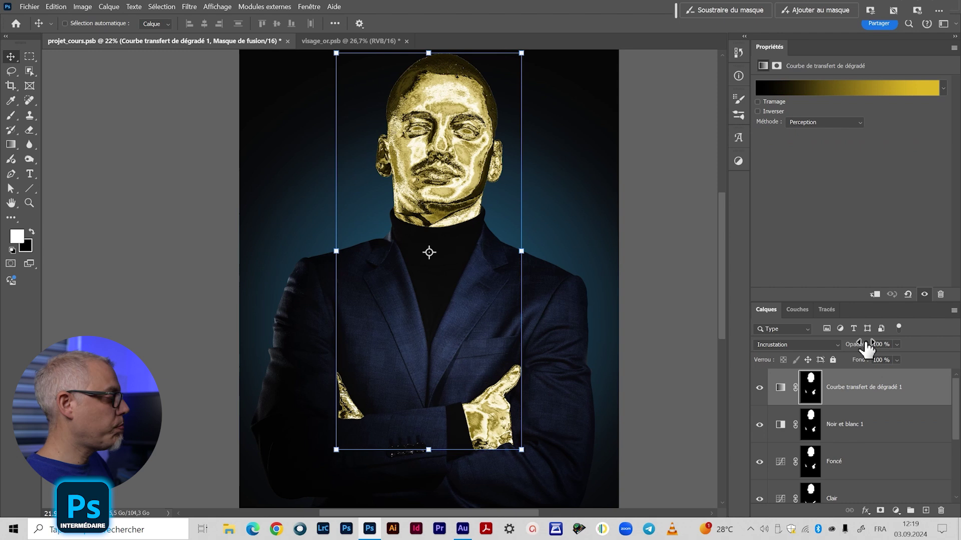
pyautogui.click(790, 390)
pyautogui.scroll(-2, 866, 435)
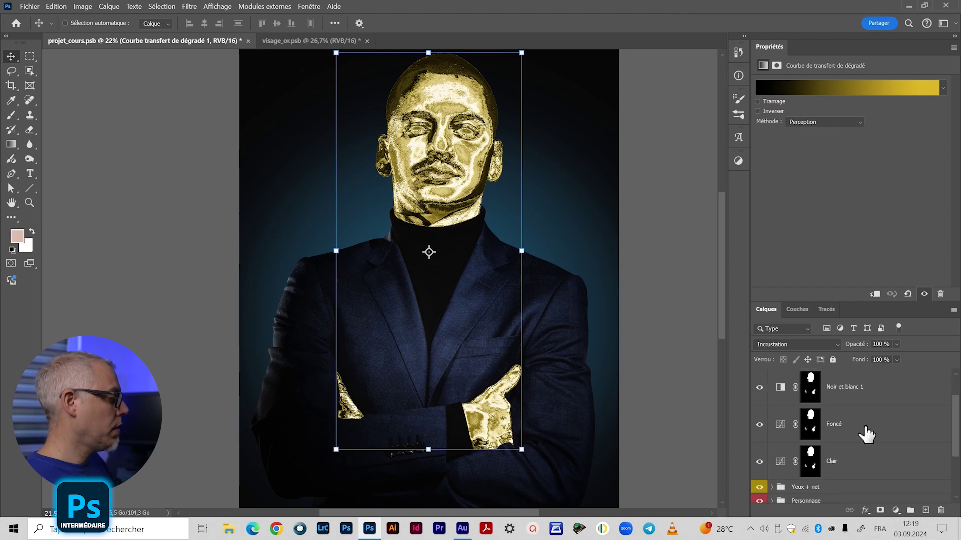
pyautogui.scroll(2, 883, 425)
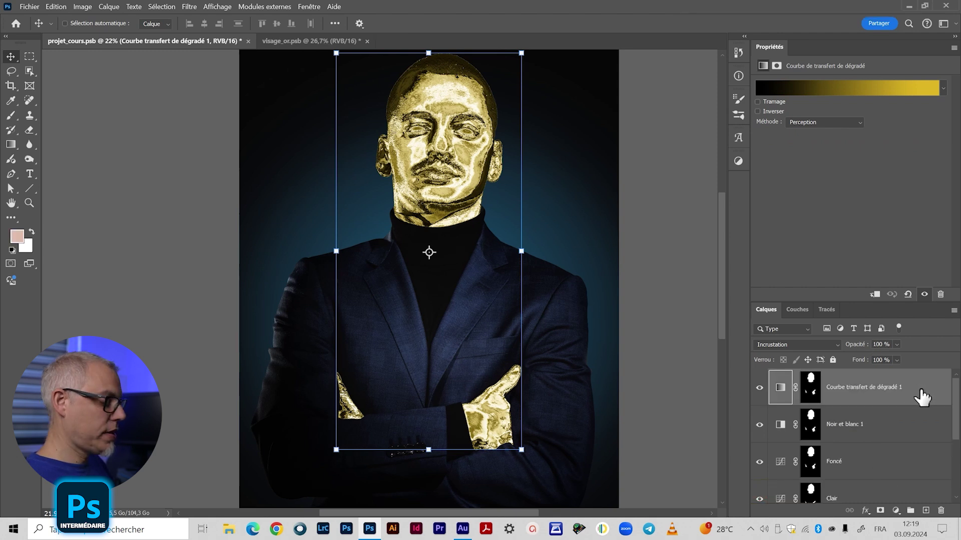
pyautogui.scroll(-3, 918, 465)
pyautogui.keyDown('shift'); pyautogui.click(892, 399); pyautogui.keyUp('shift')
pyautogui.scroll(2, 893, 398)
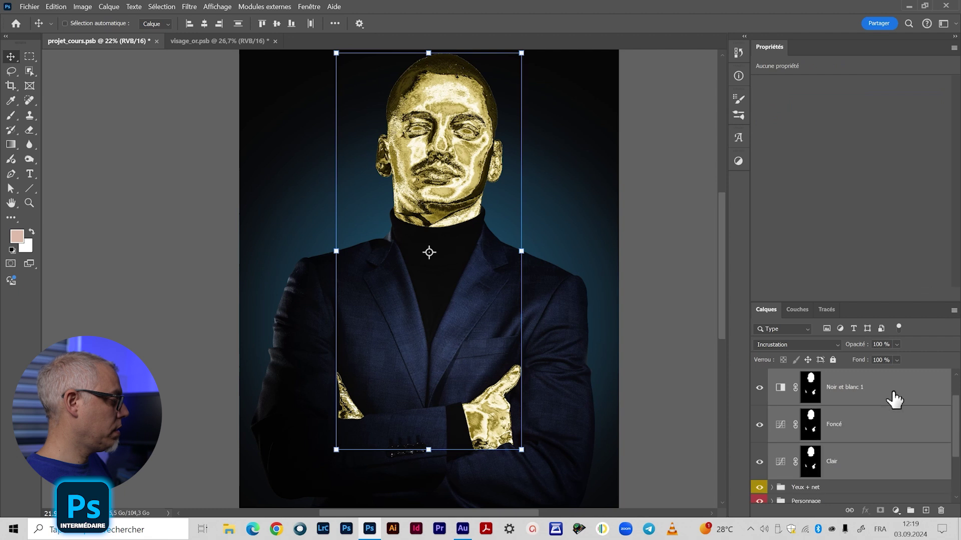
pyautogui.scroll(1, 892, 426)
pyautogui.hotkey('ctrl', 'g')
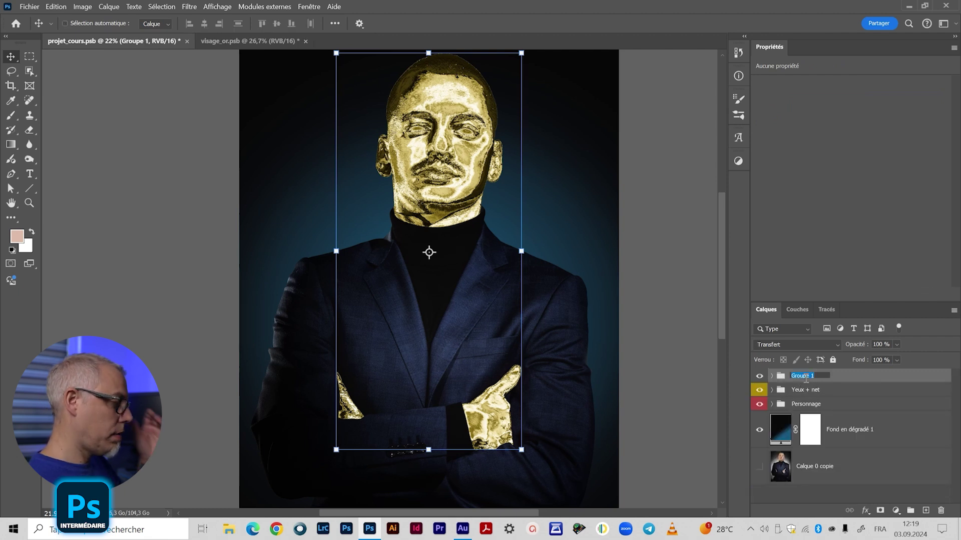
pyautogui.write('Or')
pyautogui.press('Return')
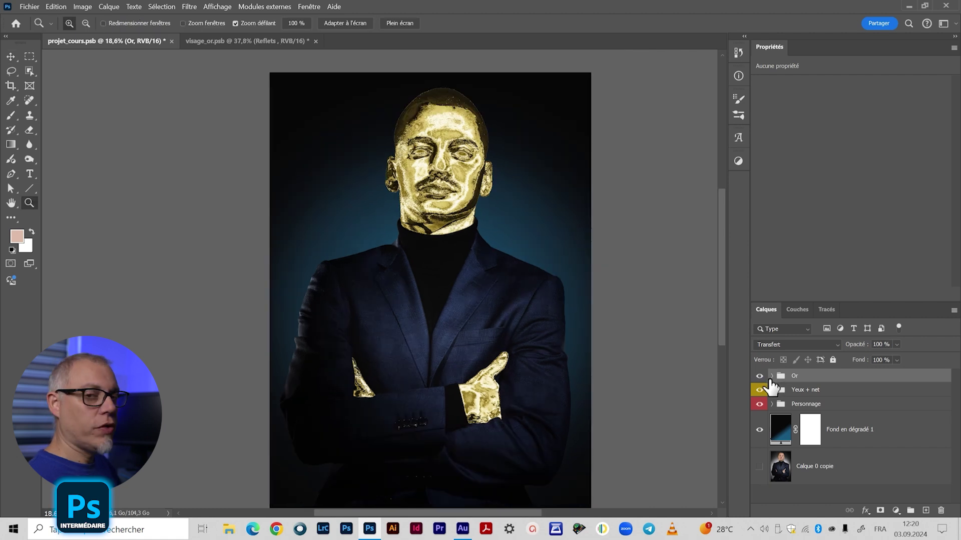
# - Look through the layer groups and delete the Courbe transfert de dégradé 1 copie layer from the Or group
pyautogui.click(772, 404)
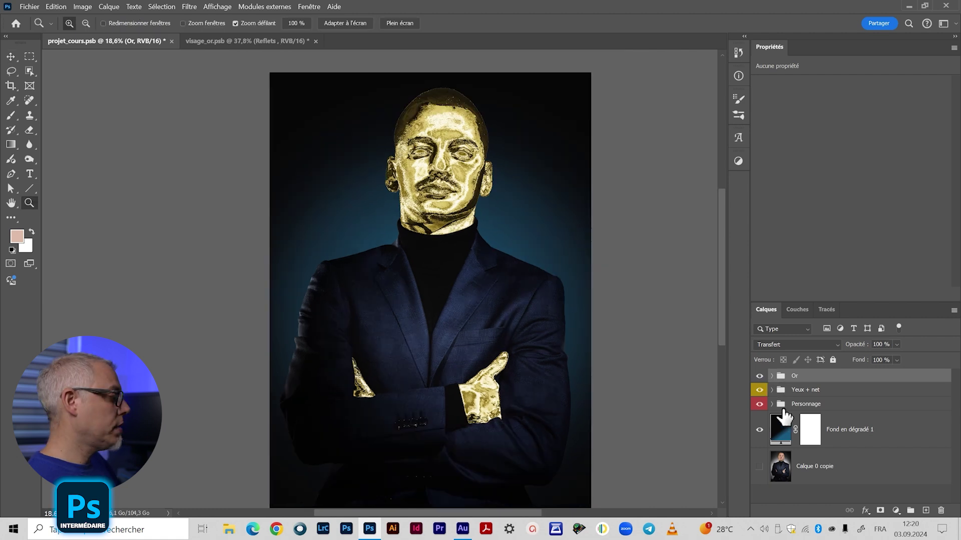
pyautogui.click(772, 404)
pyautogui.click(772, 390)
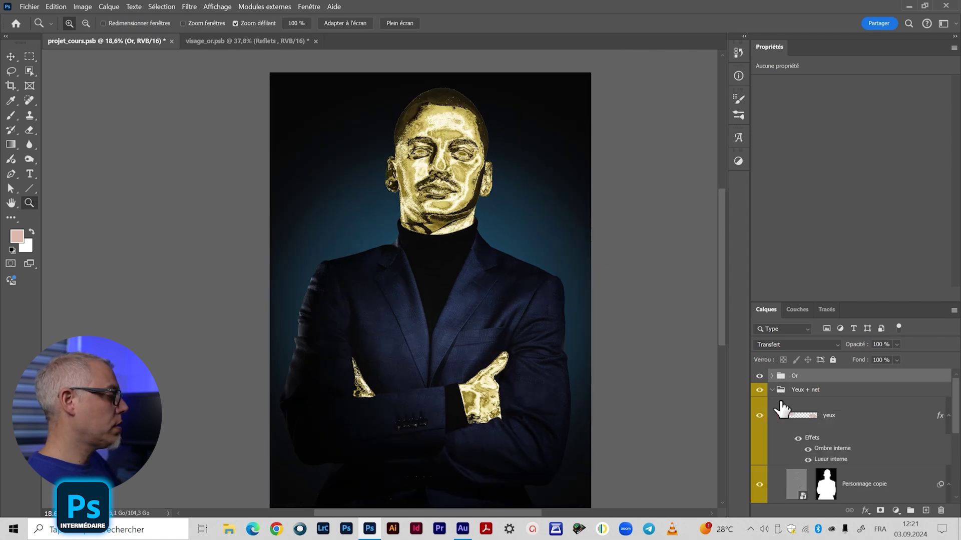
pyautogui.scroll(-5, 785, 405)
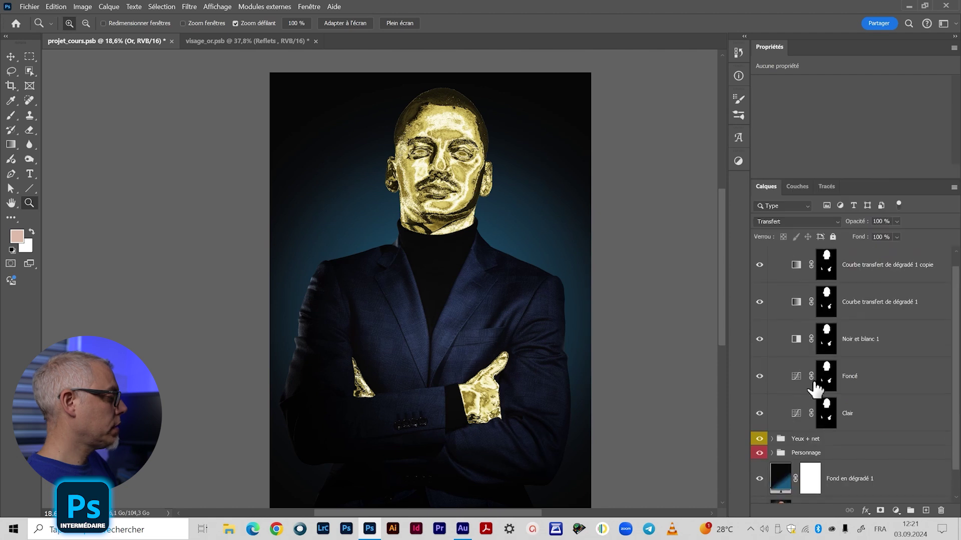
pyautogui.scroll(1, 815, 389)
pyautogui.click(772, 253)
pyautogui.click(772, 254)
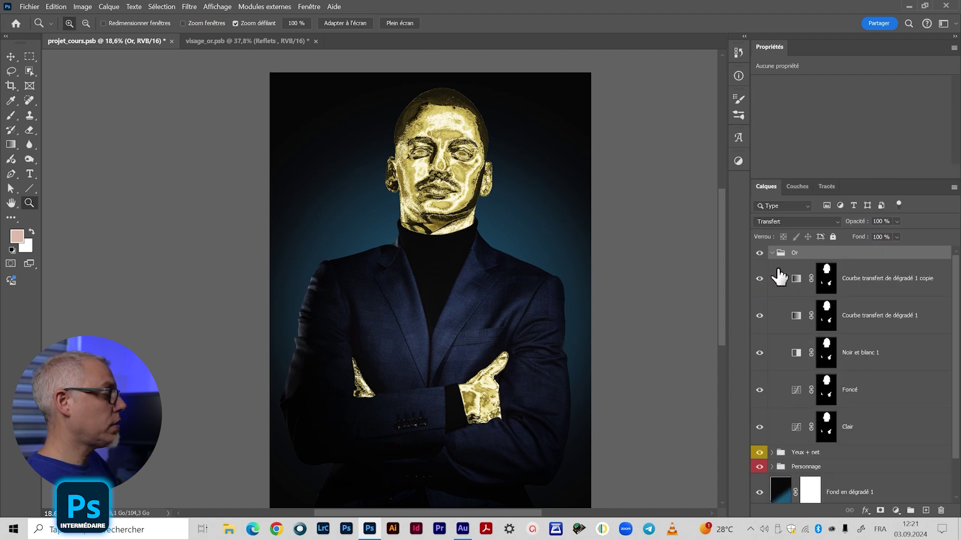
pyautogui.click(796, 430)
pyautogui.click(873, 281)
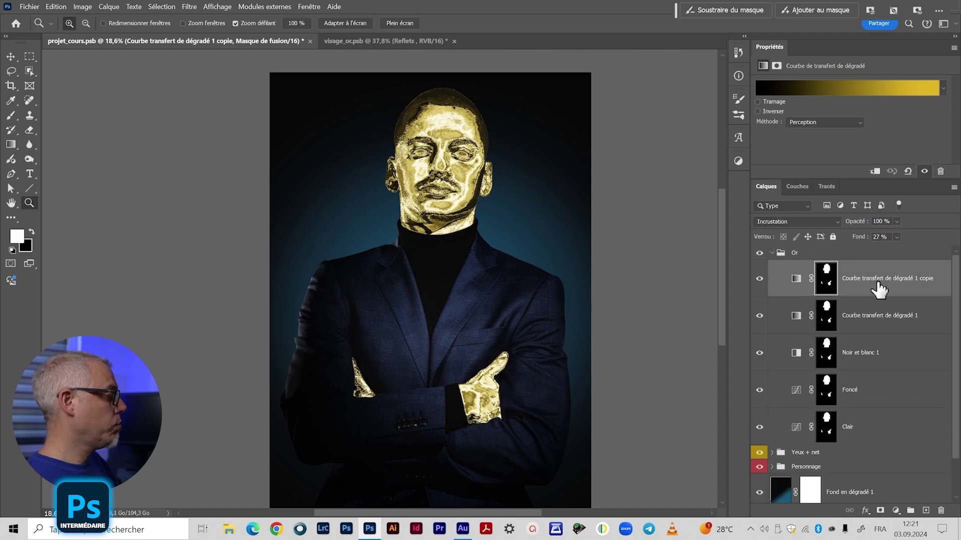
pyautogui.press('Delete')
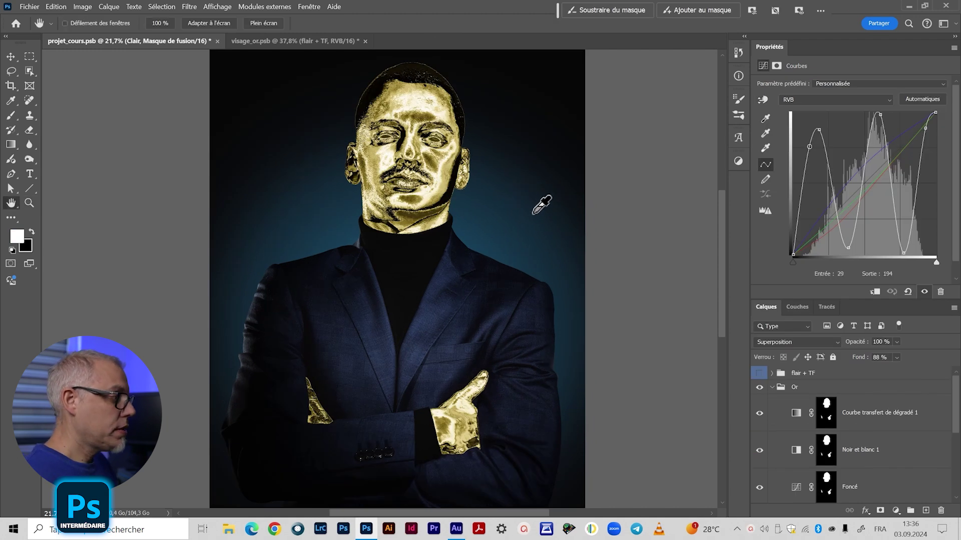
# - Examine the Clair layer's red and RVB curves alongside a close view of the golden face
pyautogui.press('g')
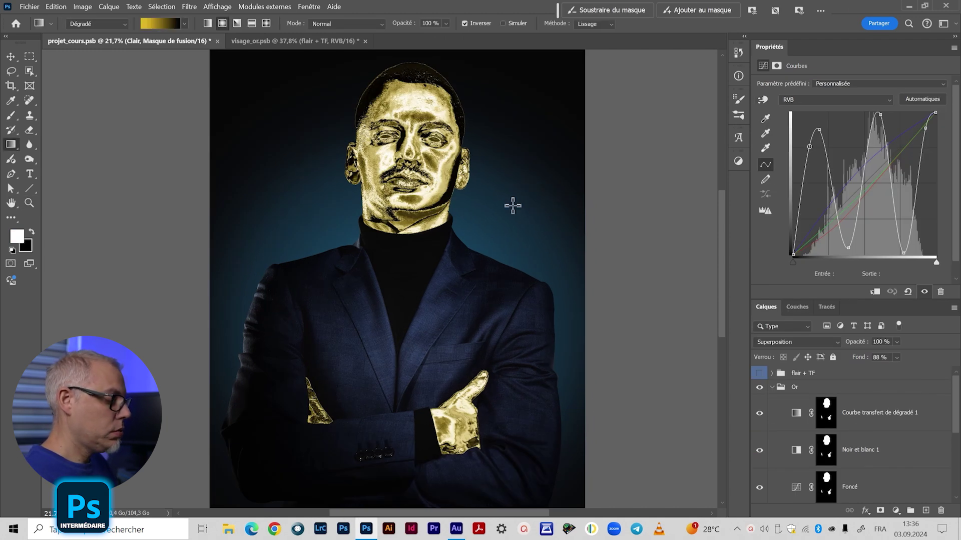
pyautogui.press('z')
pyautogui.moveTo(416, 149); pyautogui.dragTo(443, 225)
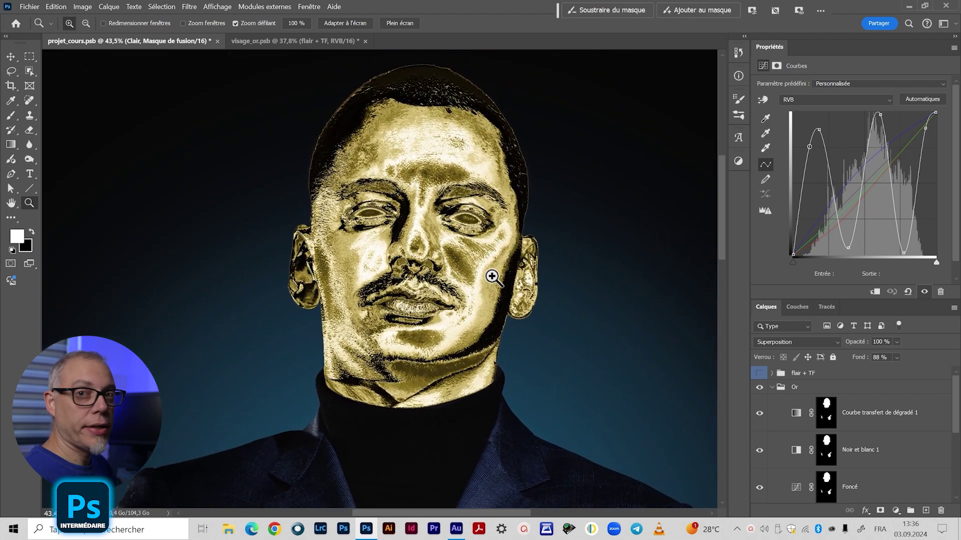
pyautogui.press('space')
pyautogui.moveTo(527, 226); pyautogui.dragTo(520, 231)
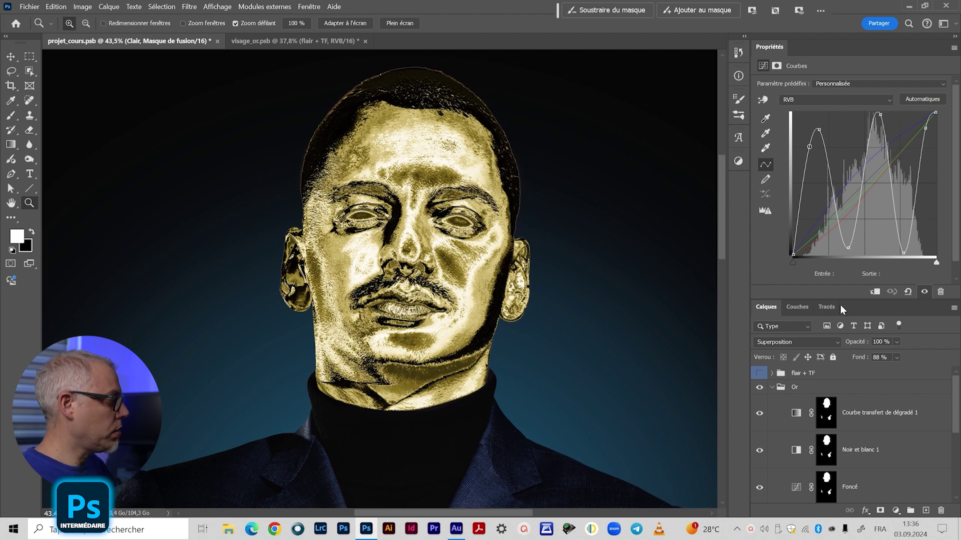
pyautogui.click(821, 101)
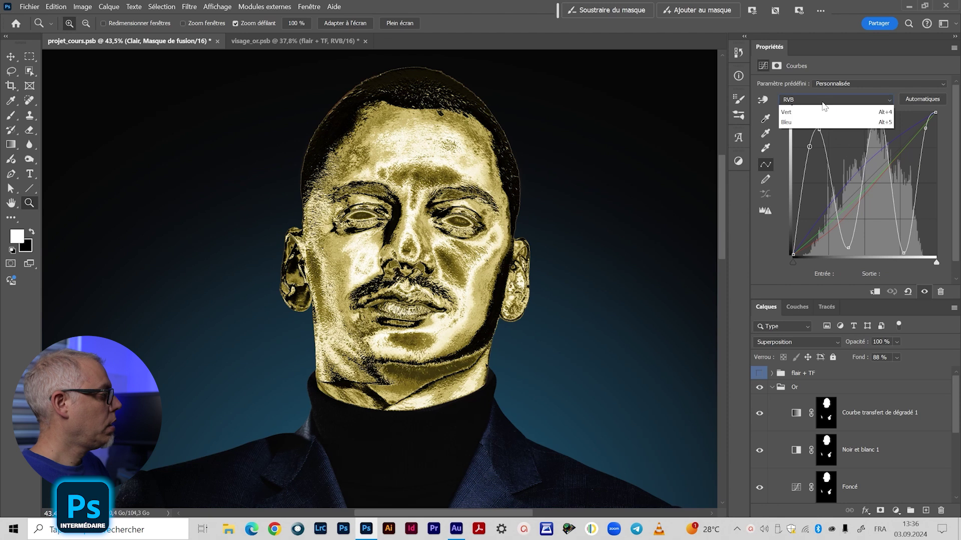
pyautogui.click(819, 117)
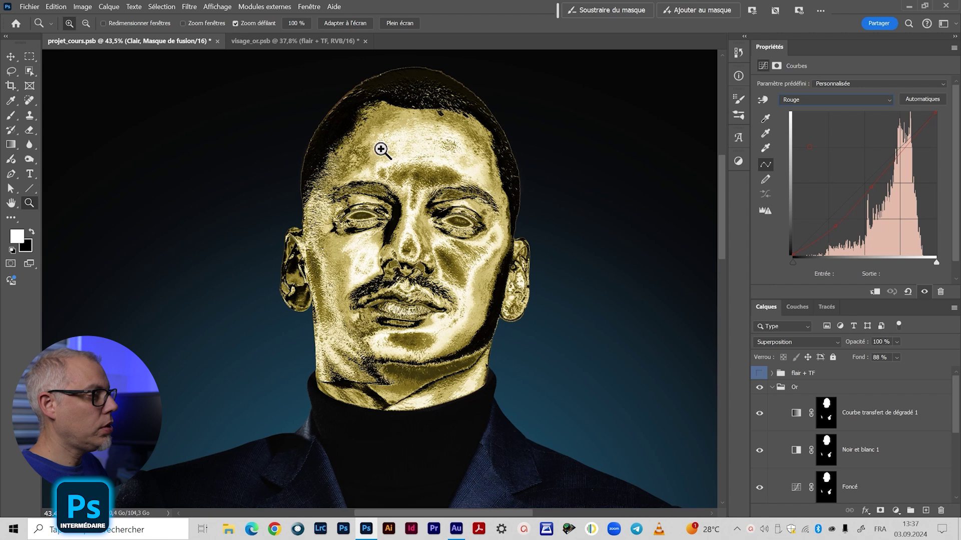
pyautogui.click(839, 99)
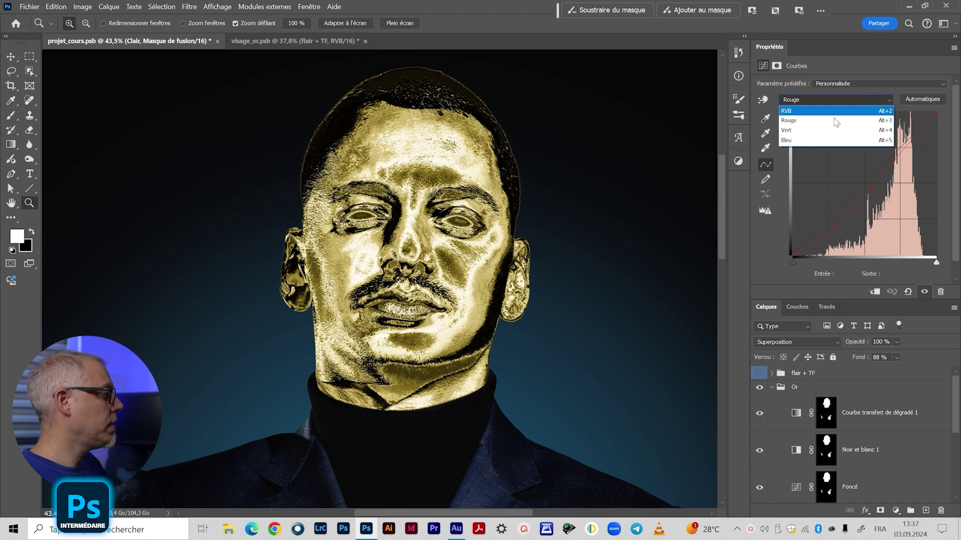
pyautogui.click(825, 111)
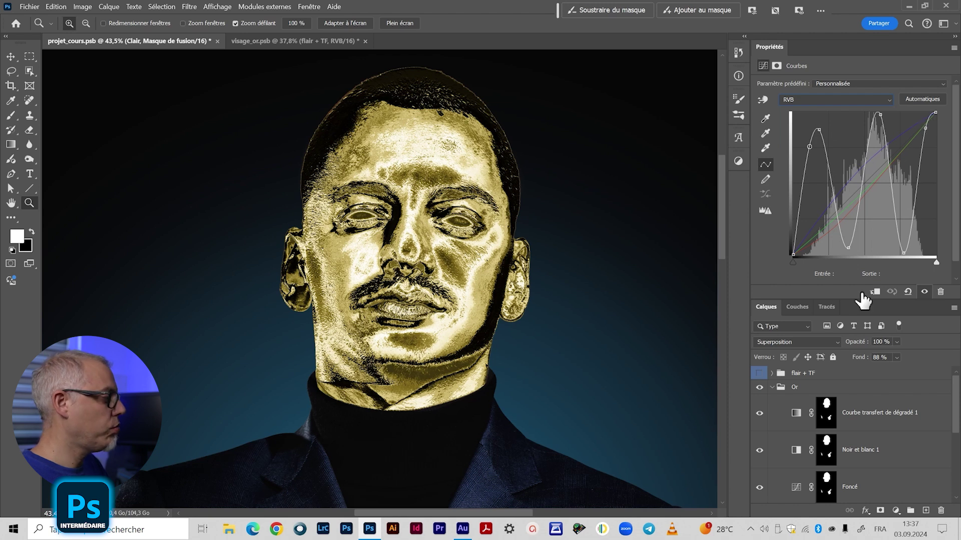
# - Review the colour values of Noir et blanc 1 and open the settings of the Courbe transfert de dégradé 1 layer
pyautogui.moveTo(852, 298); pyautogui.dragTo(836, 199)
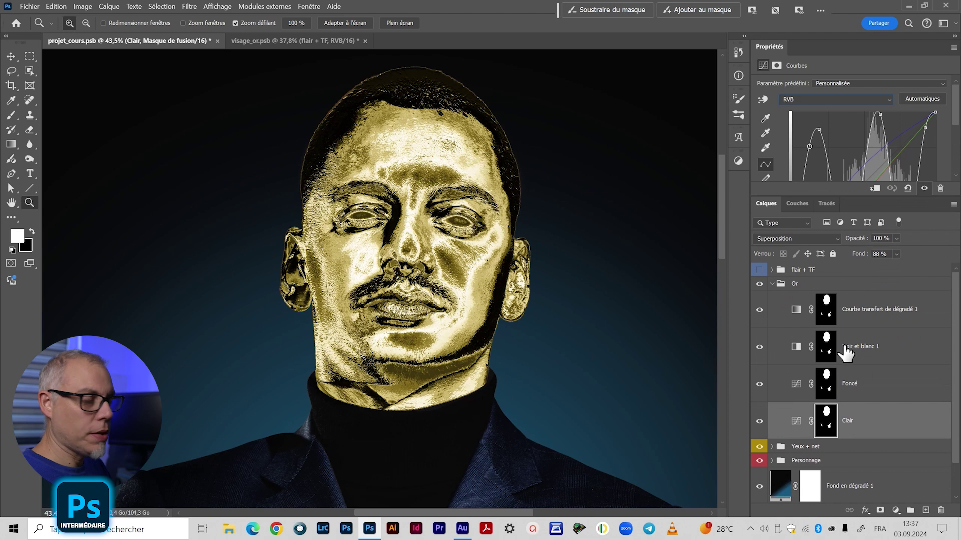
pyautogui.click(805, 350)
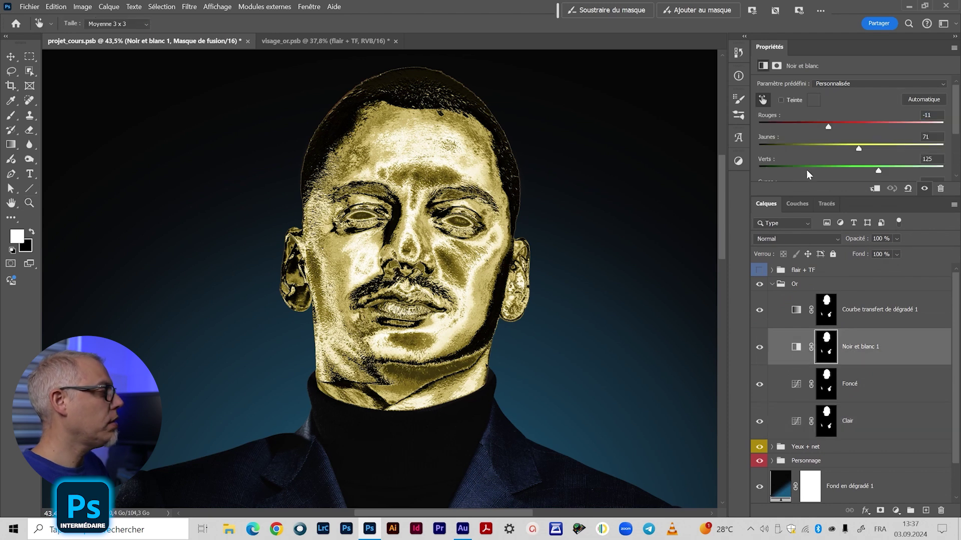
pyautogui.moveTo(852, 196); pyautogui.dragTo(851, 279)
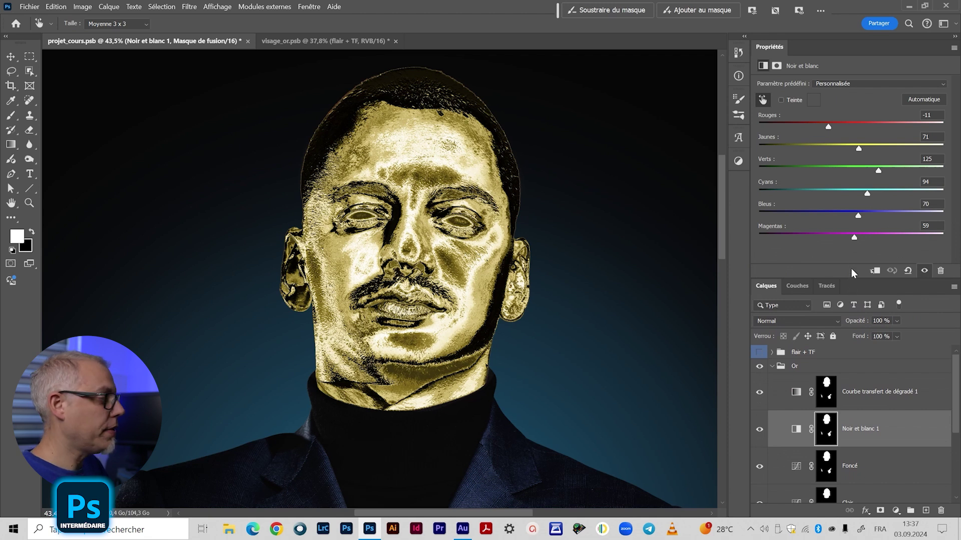
pyautogui.moveTo(856, 279); pyautogui.dragTo(847, 201)
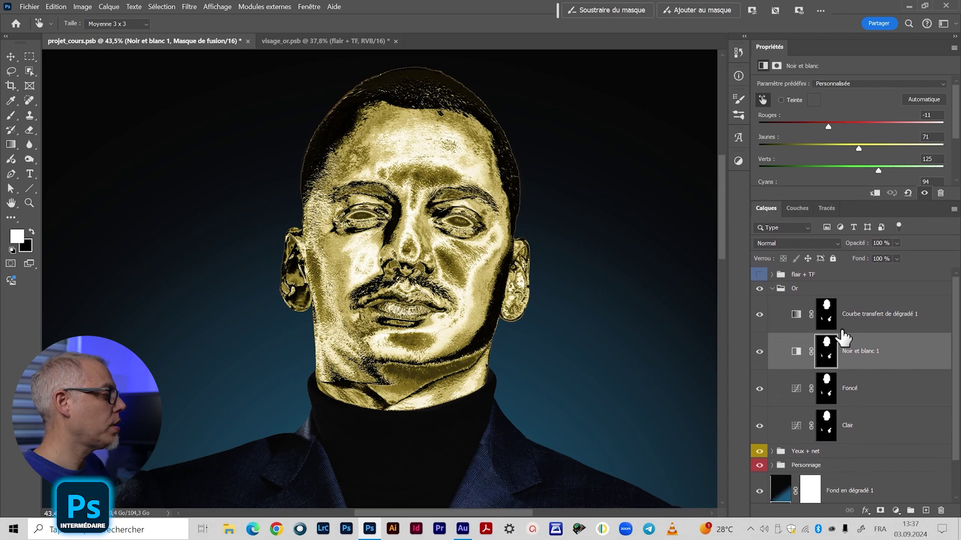
pyautogui.click(795, 320)
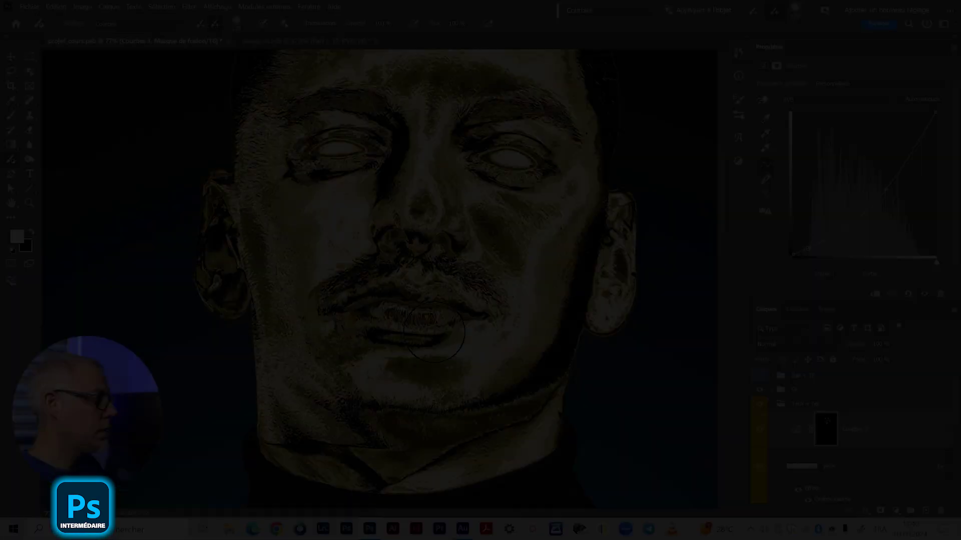
# - Make the flair + TF group visible and expand it
pyautogui.scroll(-3, 440, 325)
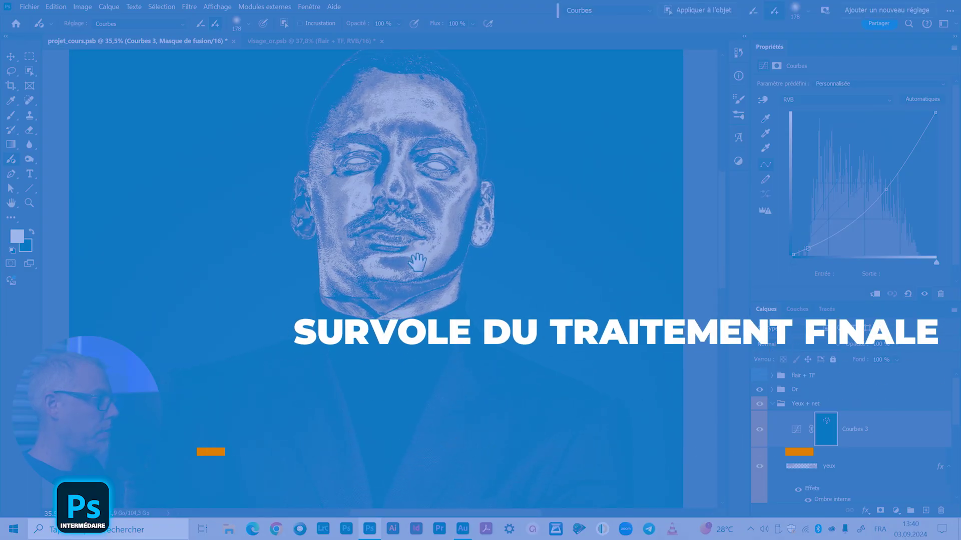
pyautogui.scroll(2, 479, 251)
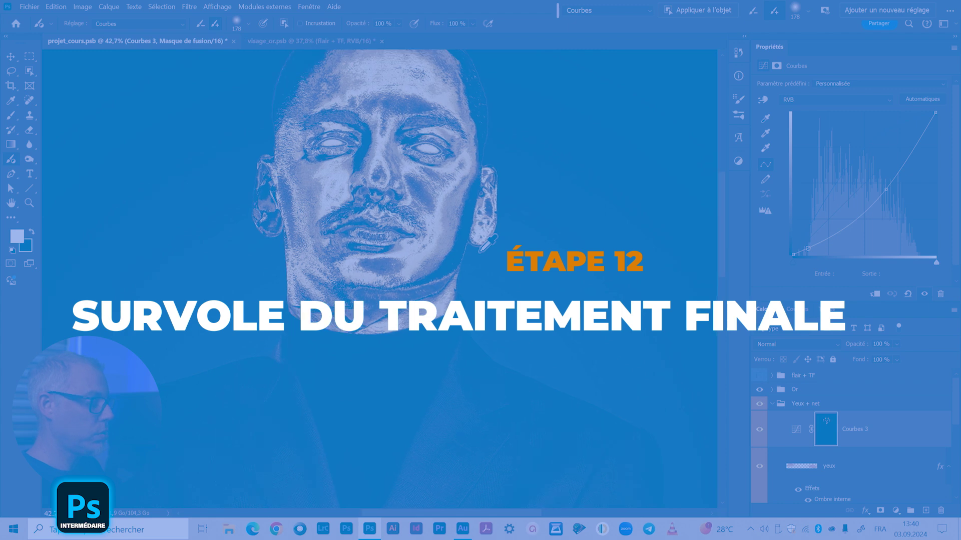
pyautogui.moveTo(441, 224); pyautogui.dragTo(467, 266)
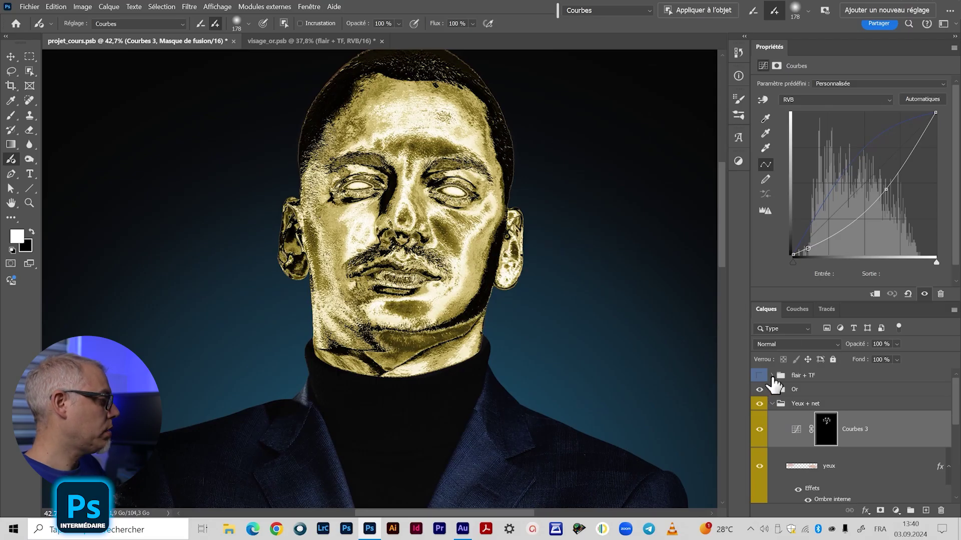
pyautogui.click(759, 376)
pyautogui.click(771, 376)
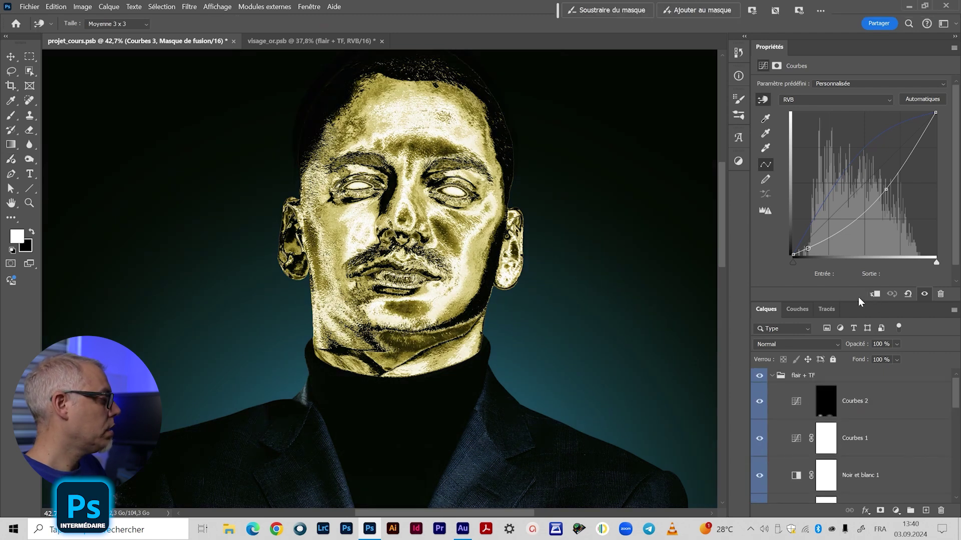
# - Inspect the Bleus settings of Correction sélective 1, then hide and show the layer to compare its effect
pyautogui.moveTo(855, 301); pyautogui.dragTo(839, 205)
pyautogui.click(796, 415)
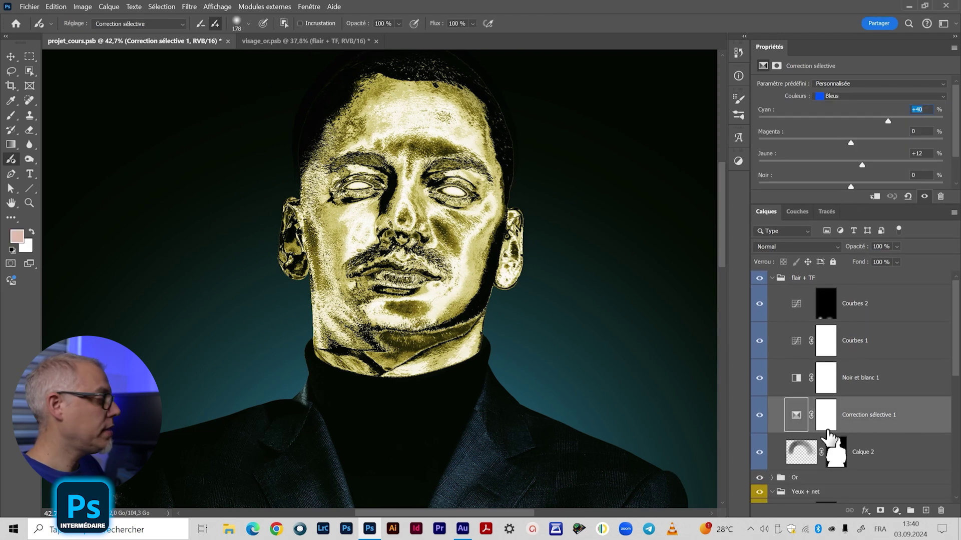
pyautogui.click(760, 418)
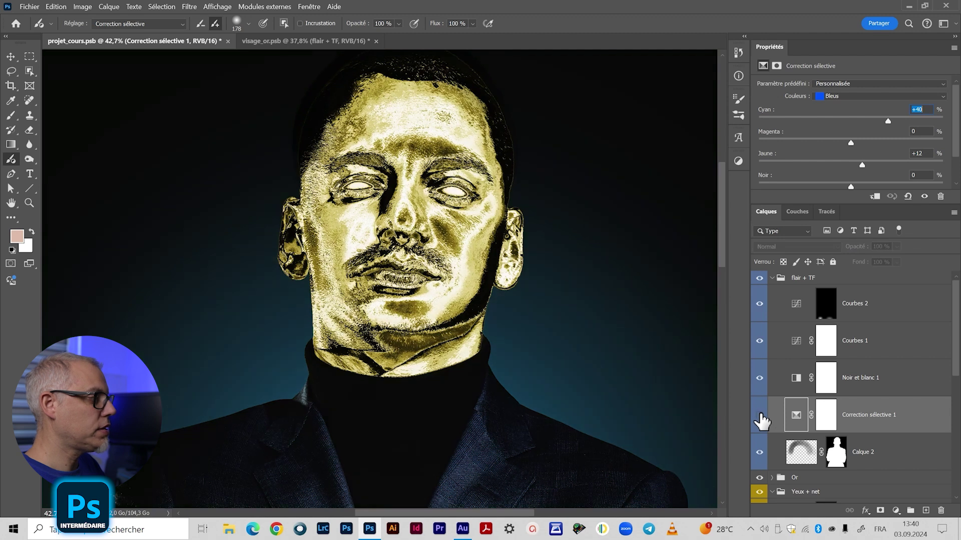
pyautogui.click(761, 419)
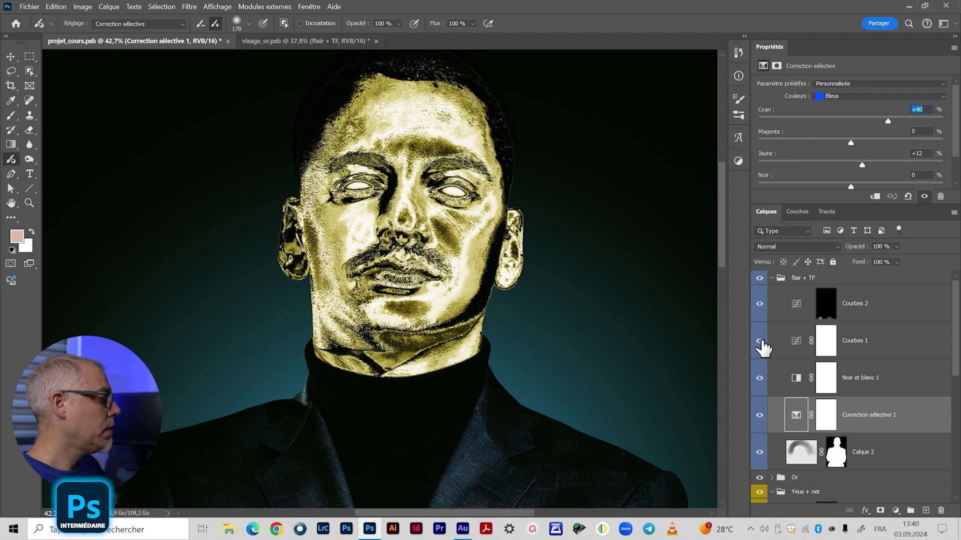
# - Review the Courbes 1 adjustment and look over the face and jacket with the finishing layers applied
pyautogui.click(855, 340)
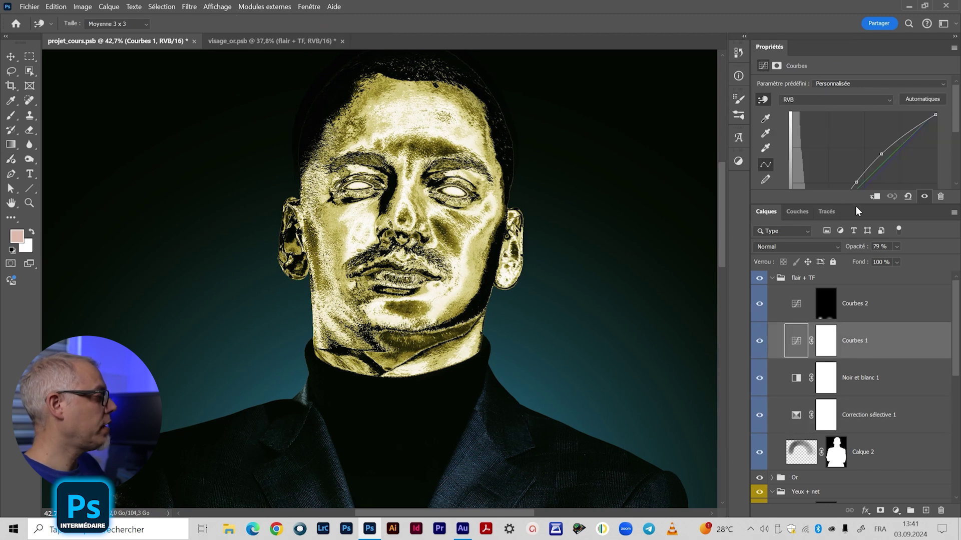
pyautogui.moveTo(854, 205)
pyautogui.mouseDown()
pyautogui.moveTo(858, 283)
pyautogui.moveTo(854, 201)
pyautogui.mouseUp()
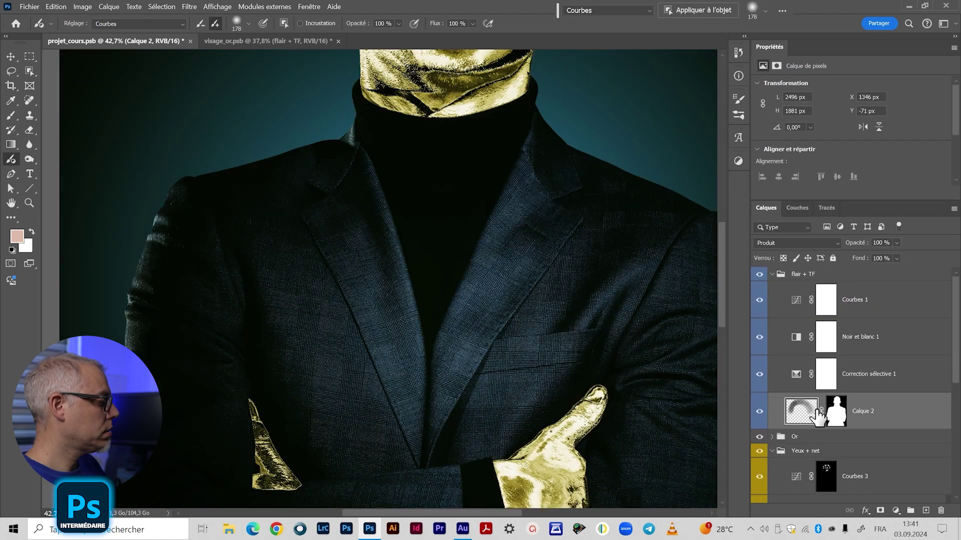
pyautogui.moveTo(493, 204); pyautogui.dragTo(485, 255)
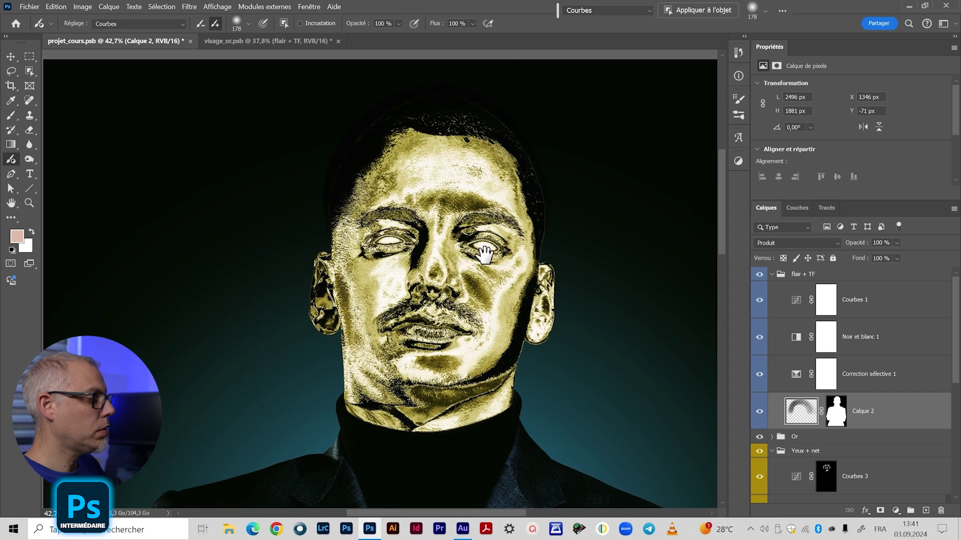
# - Hide and show the Calque 2 layer to compare its effect around the head, and look over the full portrait
pyautogui.click(759, 411)
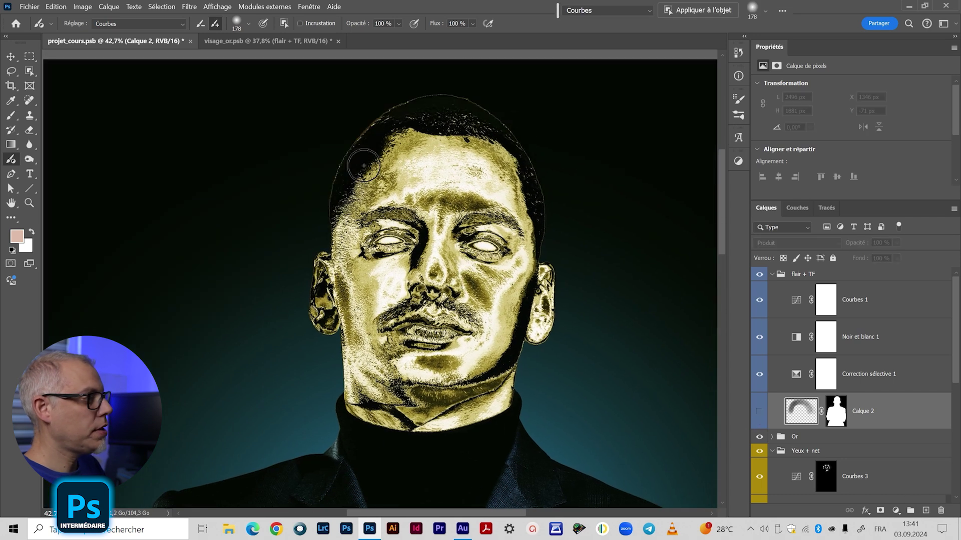
pyautogui.click(759, 411)
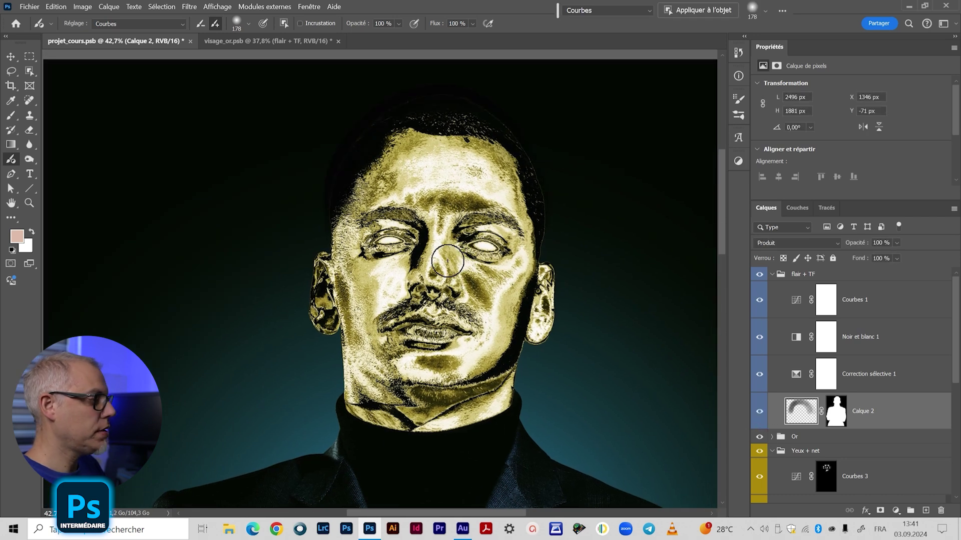
pyautogui.press('z')
pyautogui.hotkey('ctrl', '0')
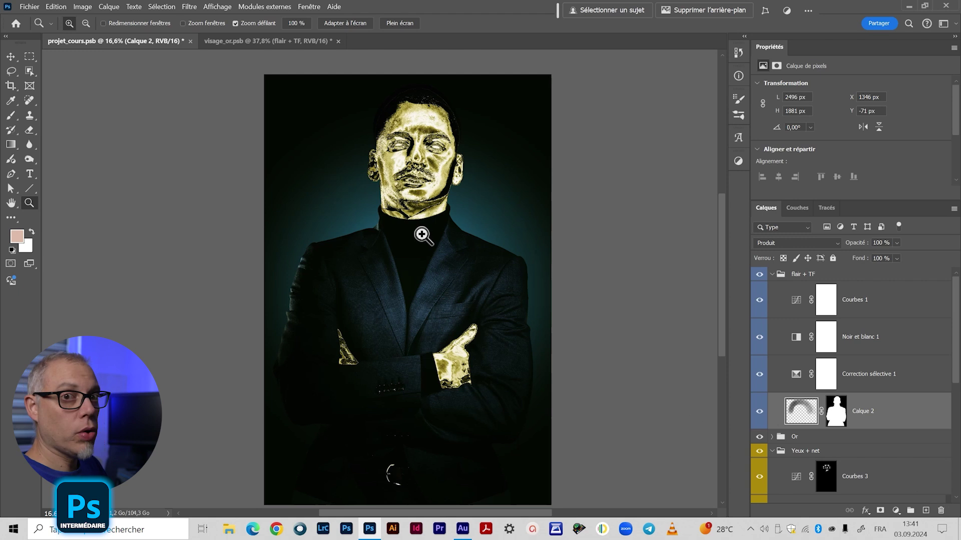
# - Collapse the flair + TF and Yeux + net groups and leave no layer selected
pyautogui.click(878, 309)
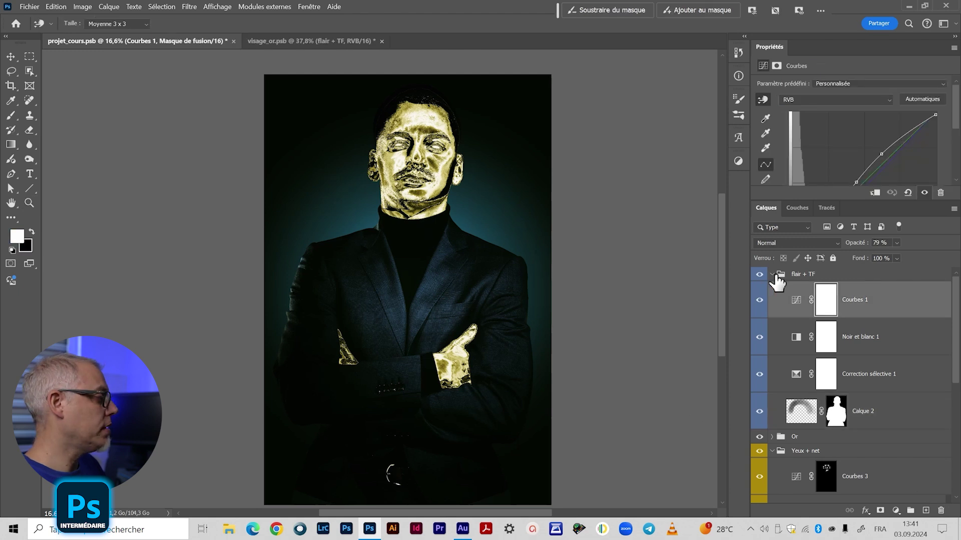
pyautogui.click(772, 275)
pyautogui.click(772, 303)
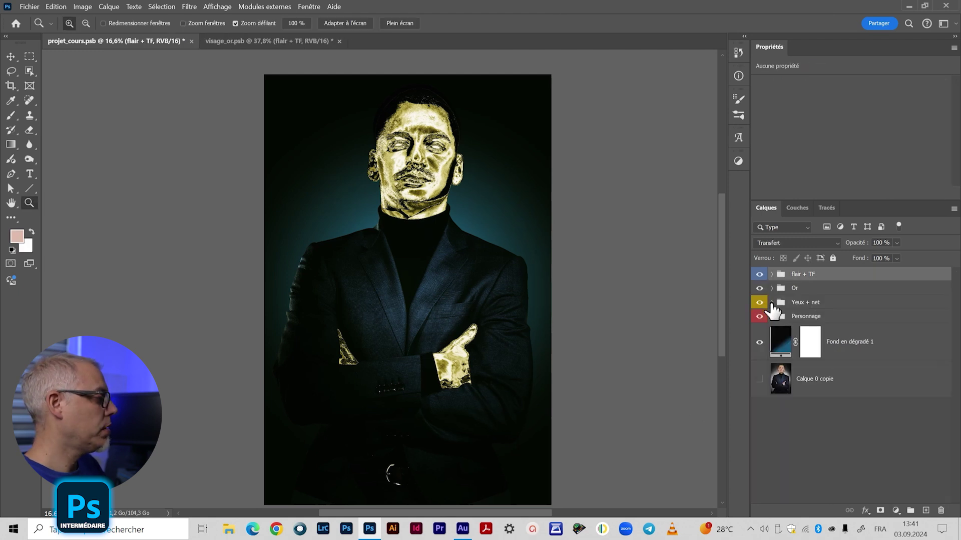
pyautogui.click(817, 436)
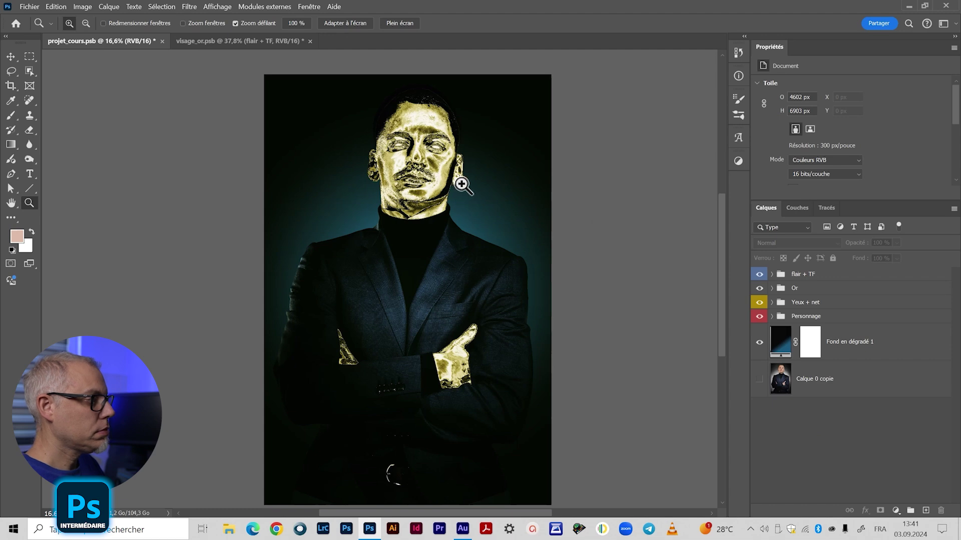